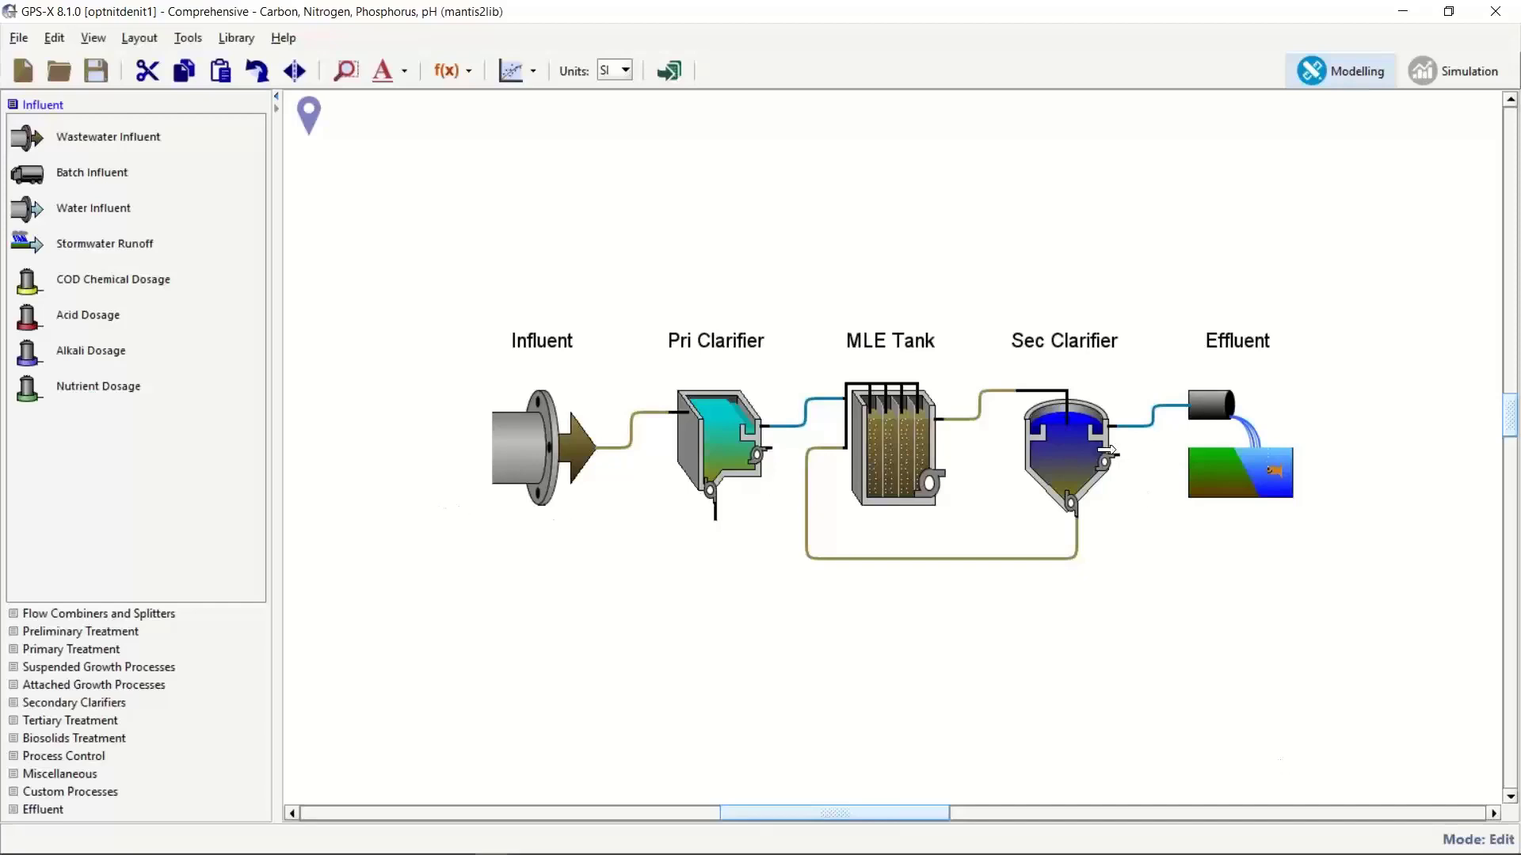
Step: Switch to simulation mode and review the process control, anoxic volume fraction and aeration control settings
left_click(1441, 81)
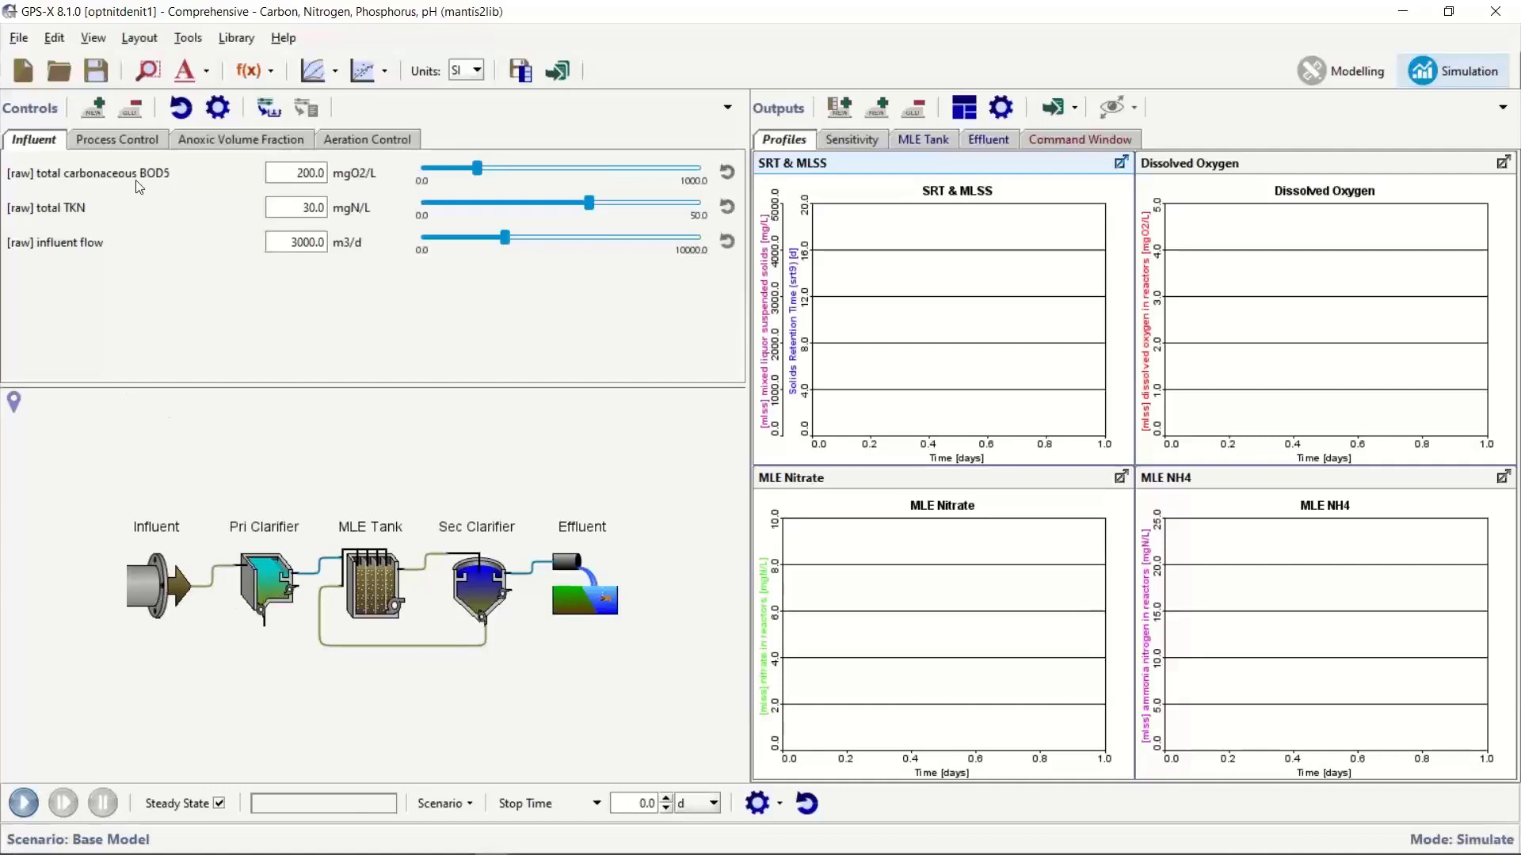
left_click(140, 137)
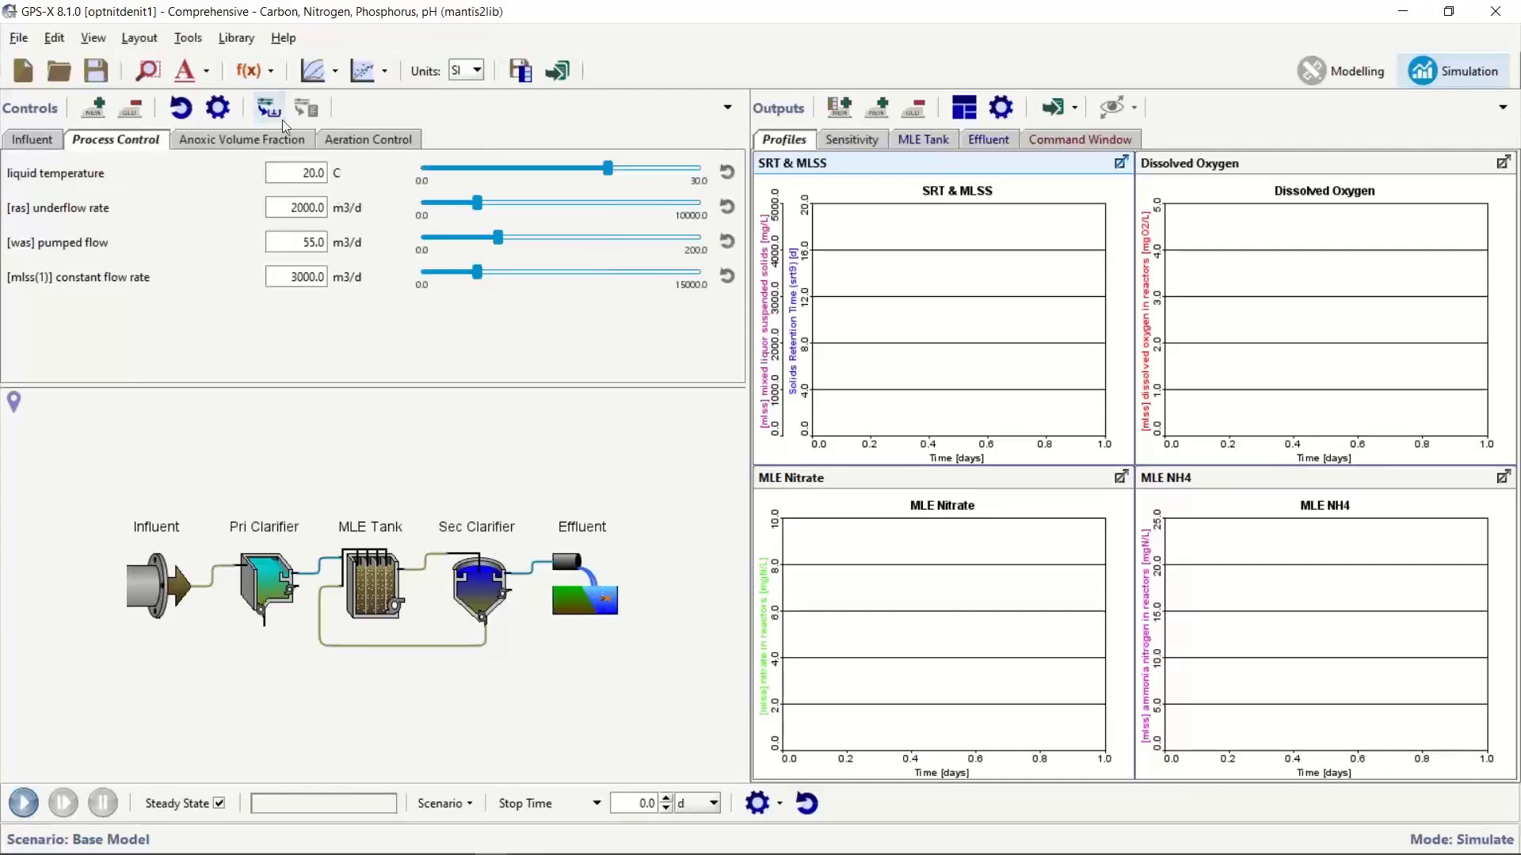
left_click(261, 143)
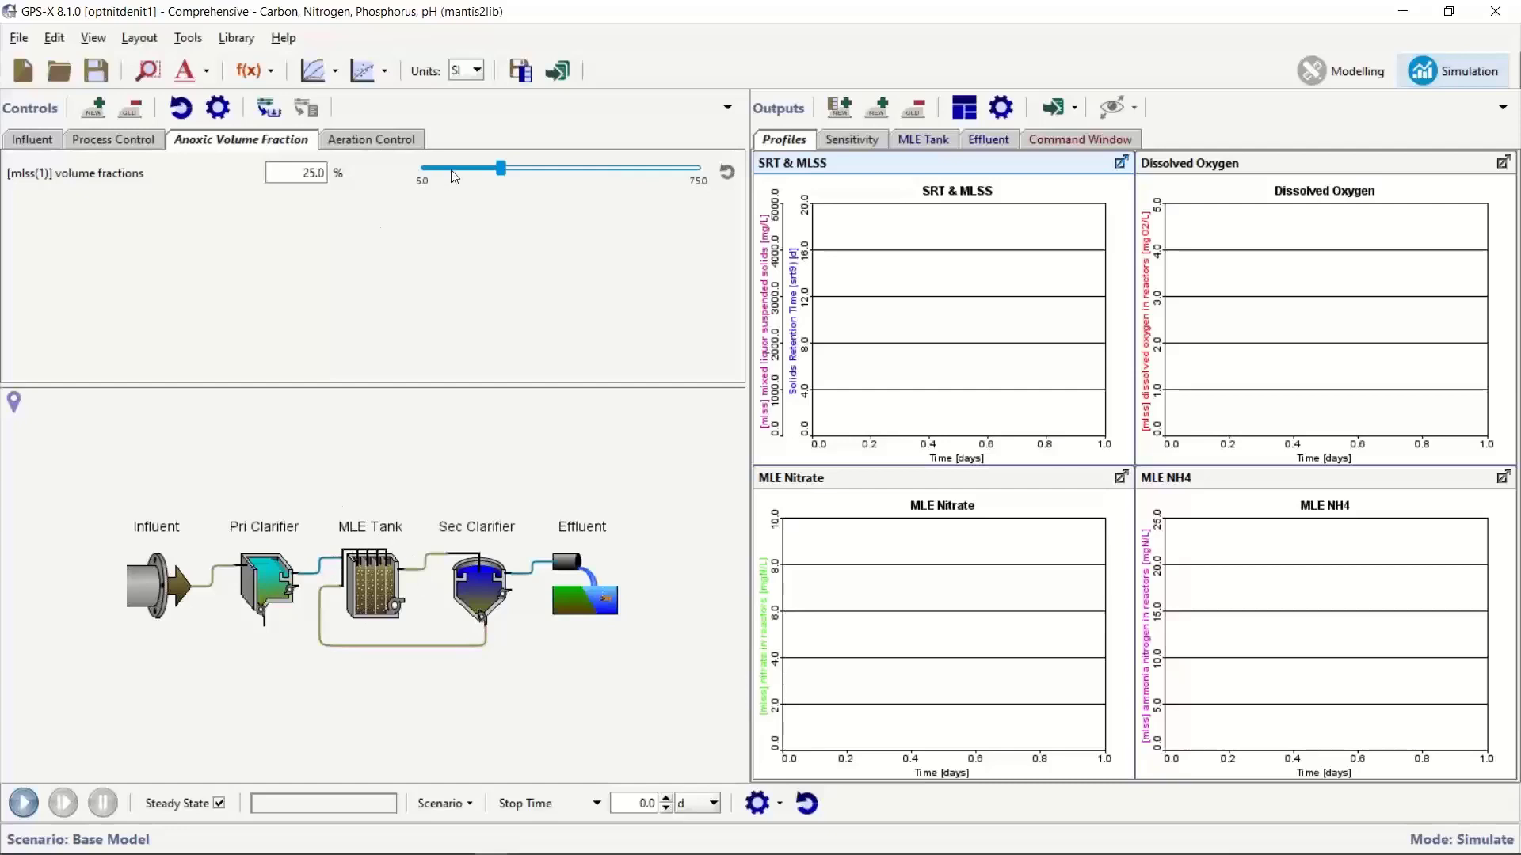
left_click(358, 139)
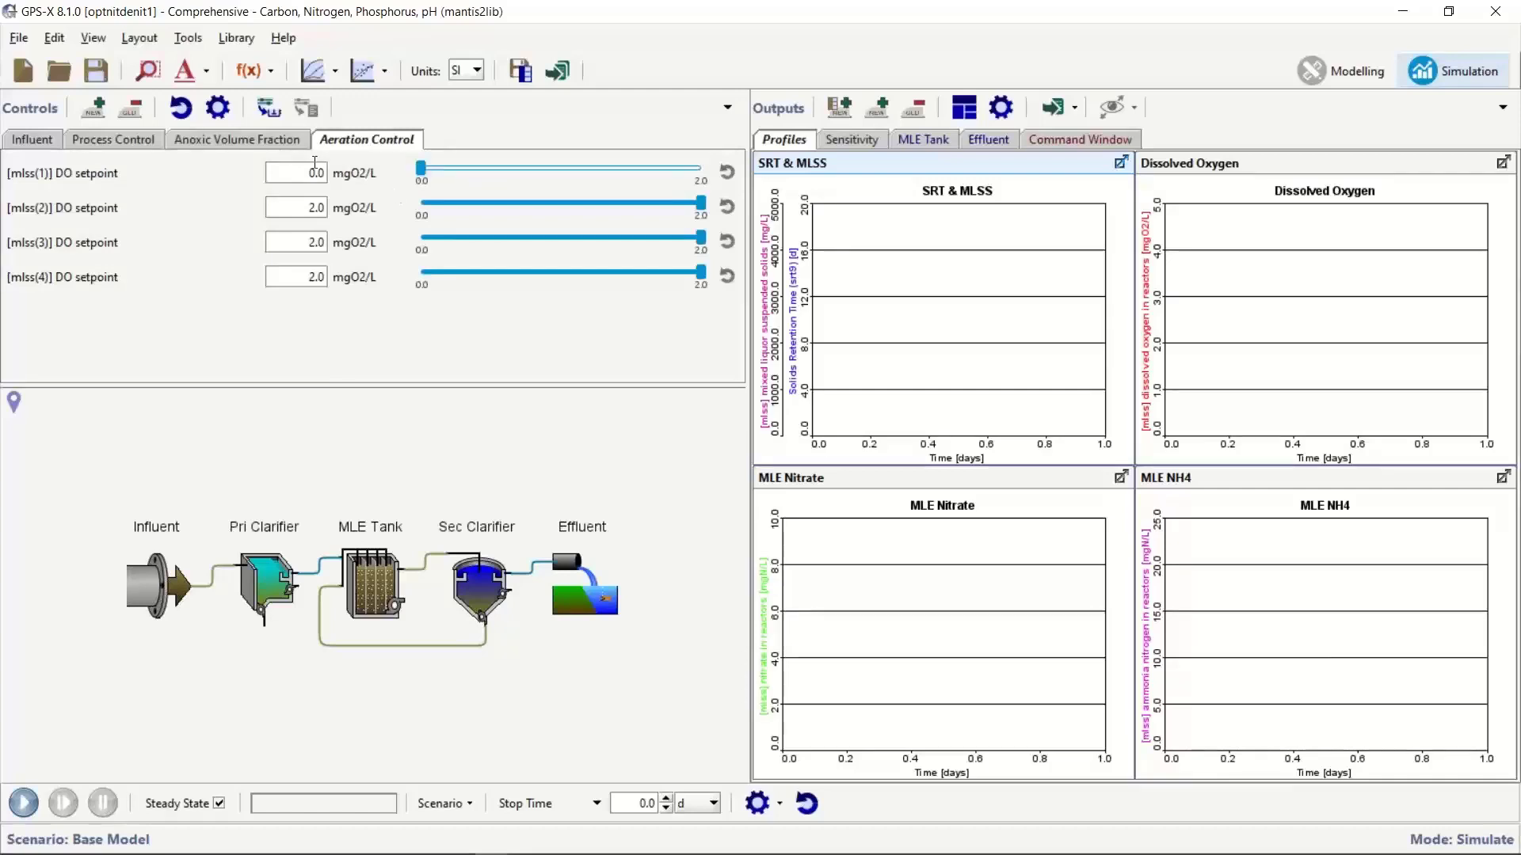
left_click(274, 140)
Step: Run the steady-state simulation and examine the effluent's ammonia, nitrate and total nitrogen in an enlarged results table
left_click(23, 803)
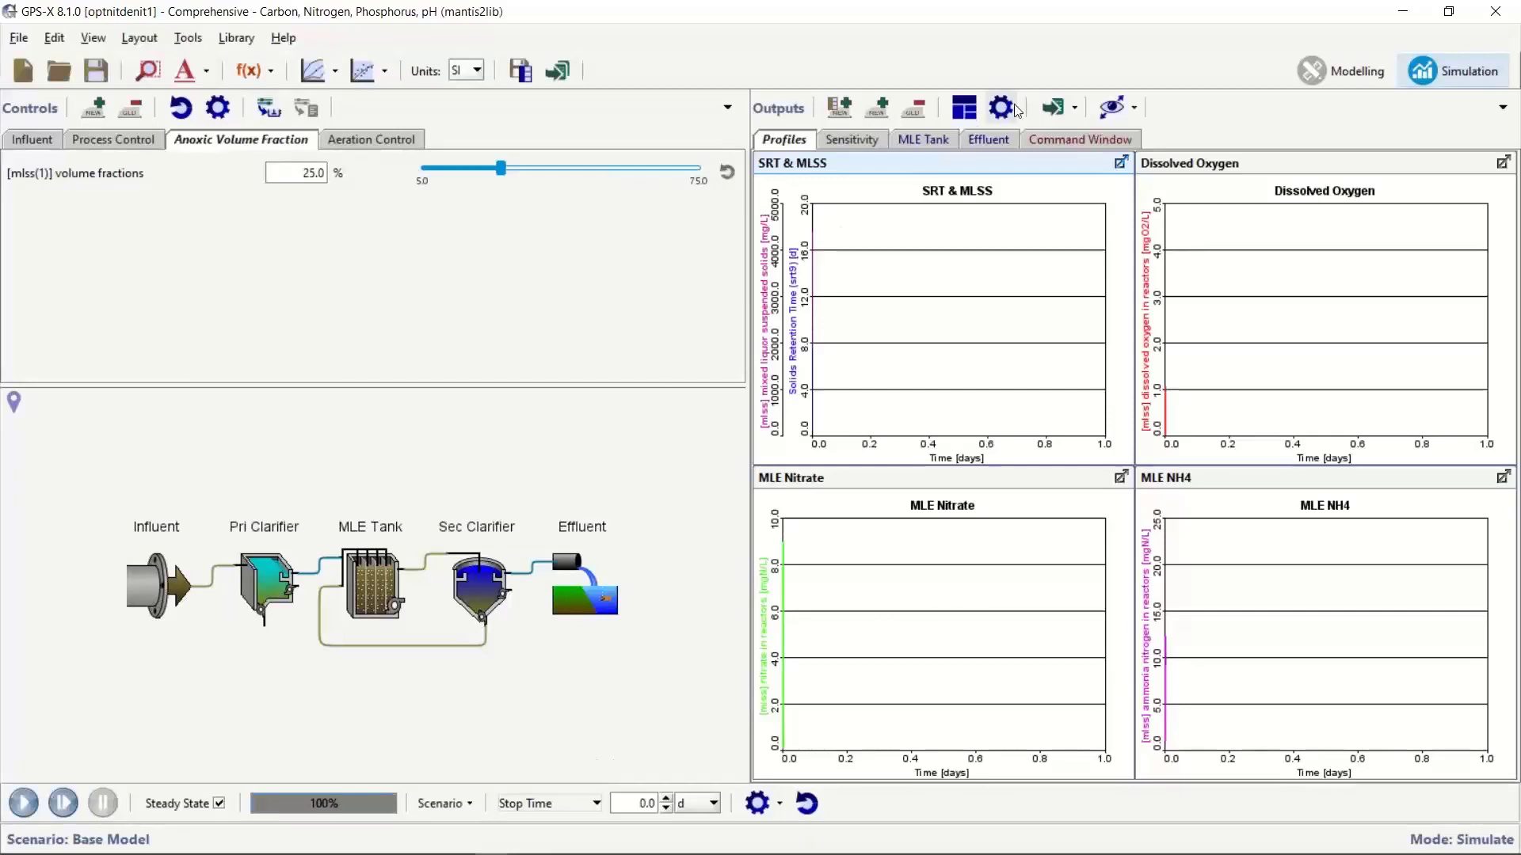
left_click(993, 136)
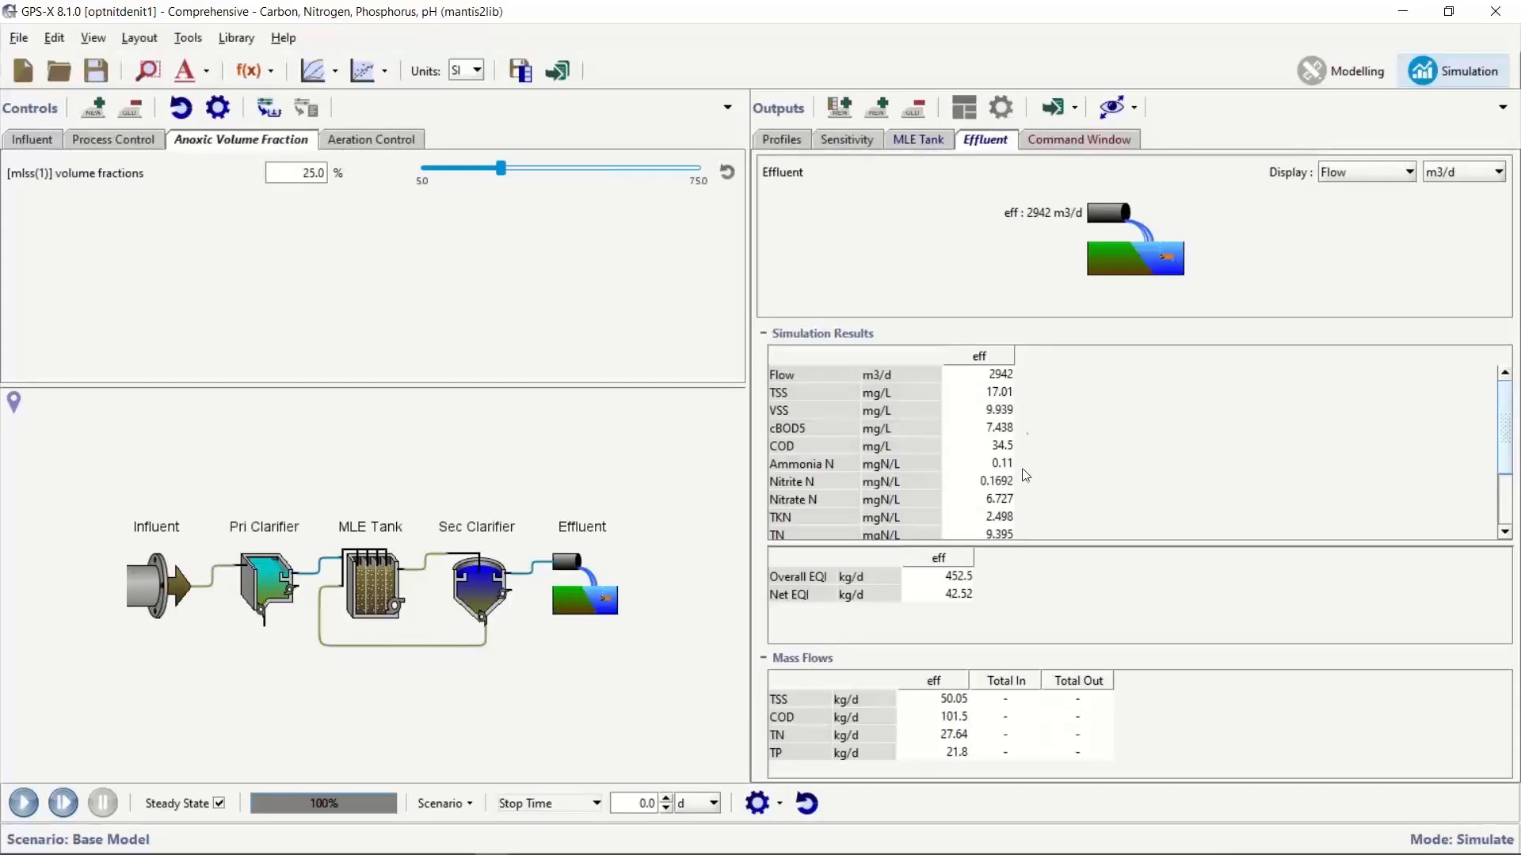
left_click_drag(1065, 545, 1069, 594)
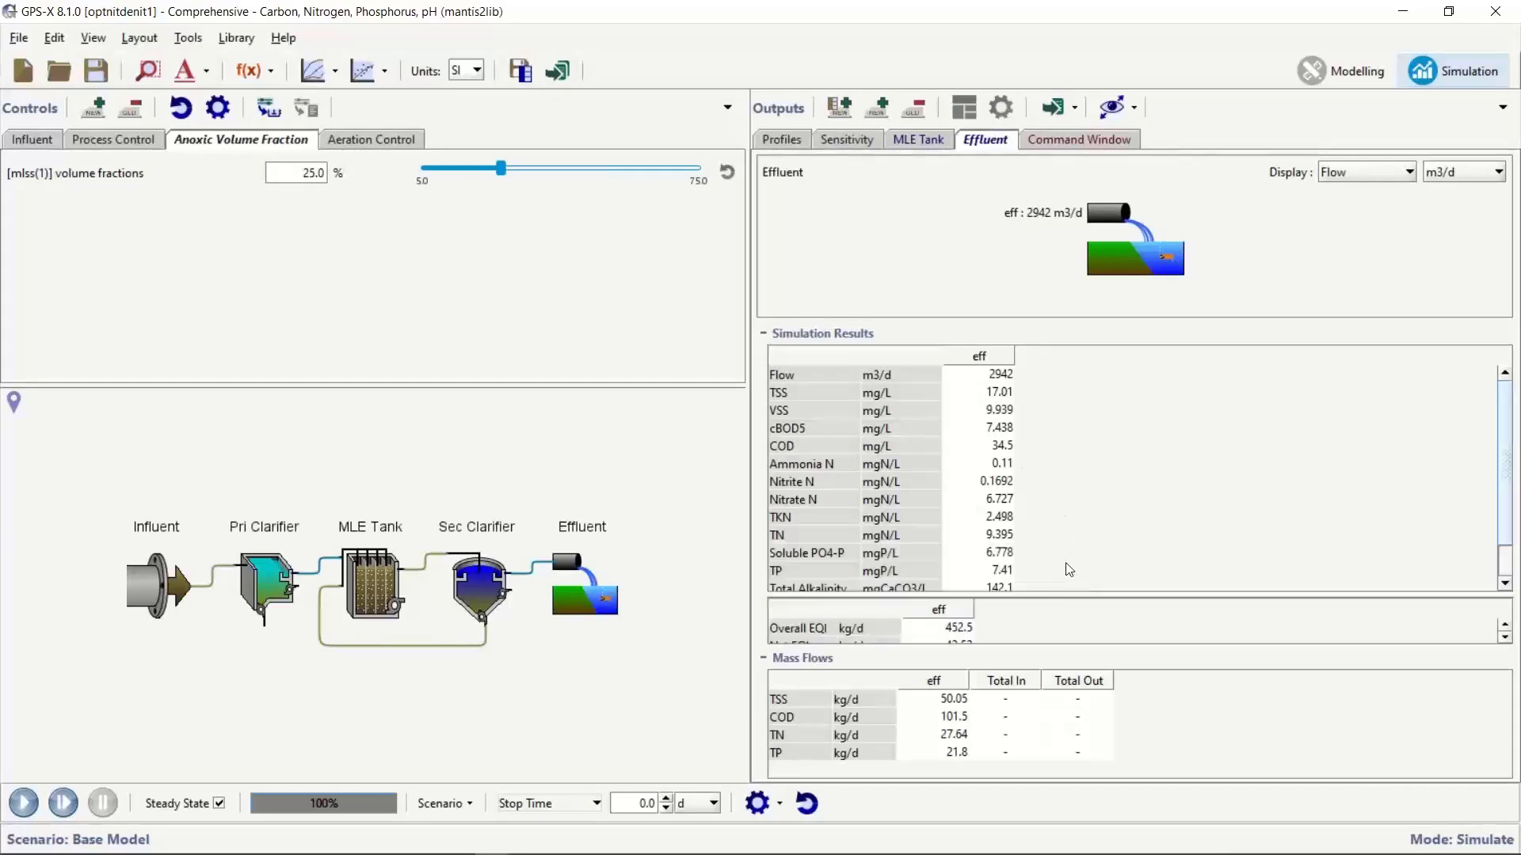
left_click(990, 464)
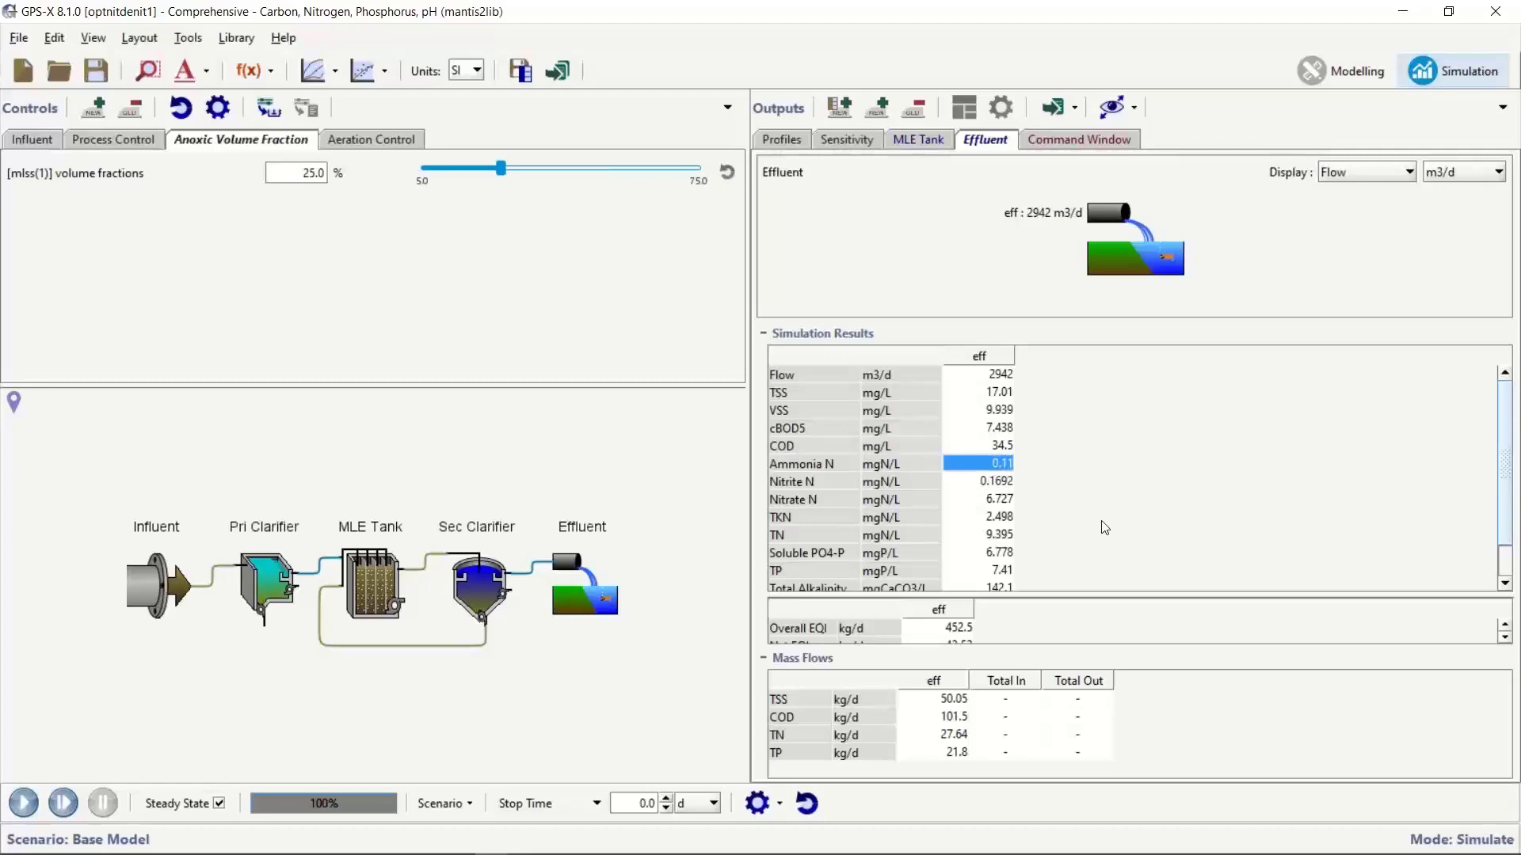
left_click(1000, 500)
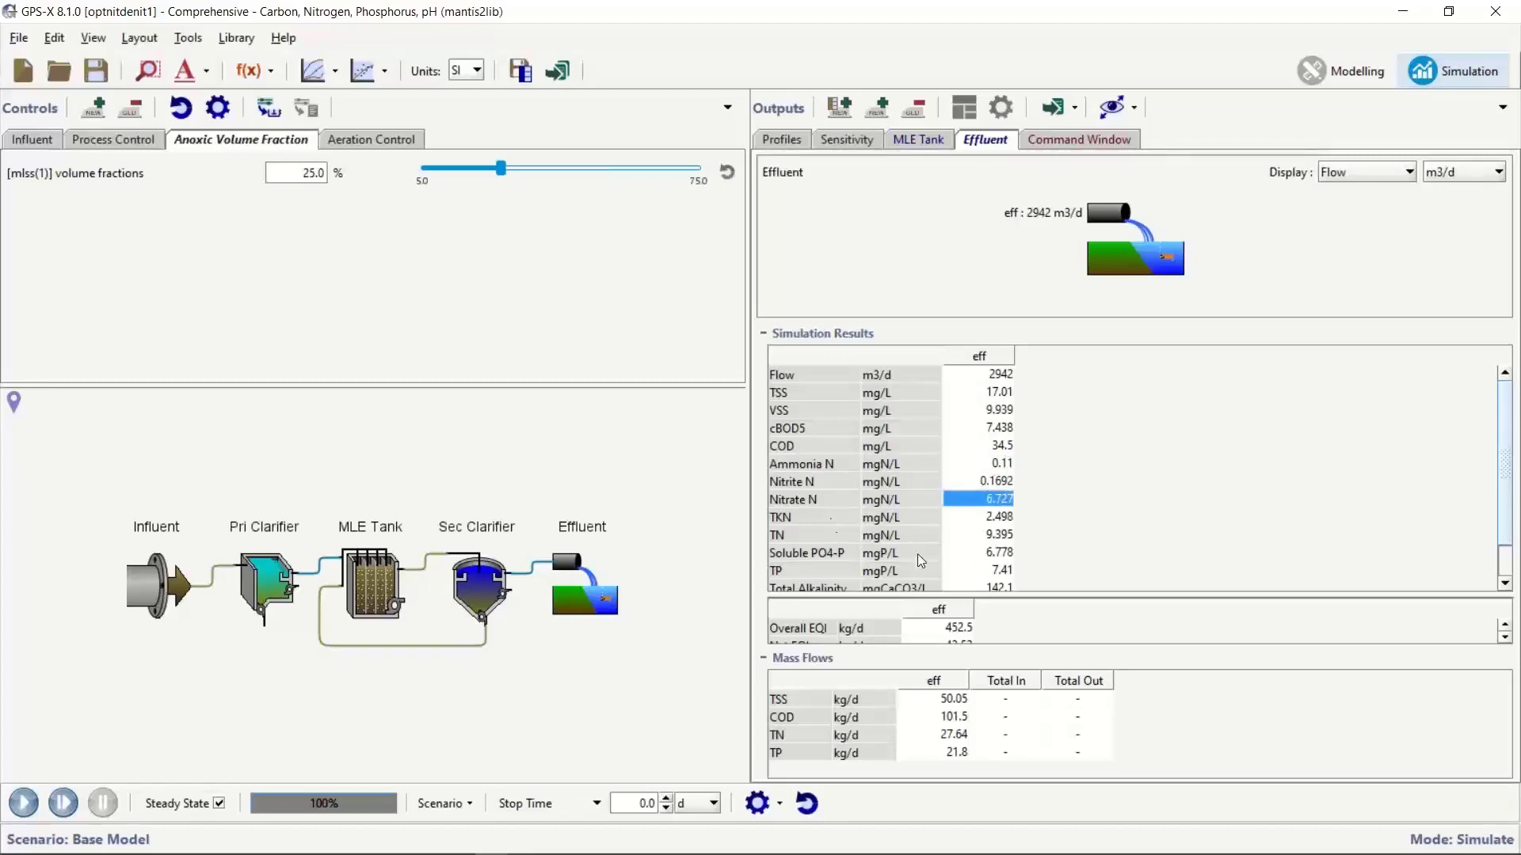
left_click(998, 541)
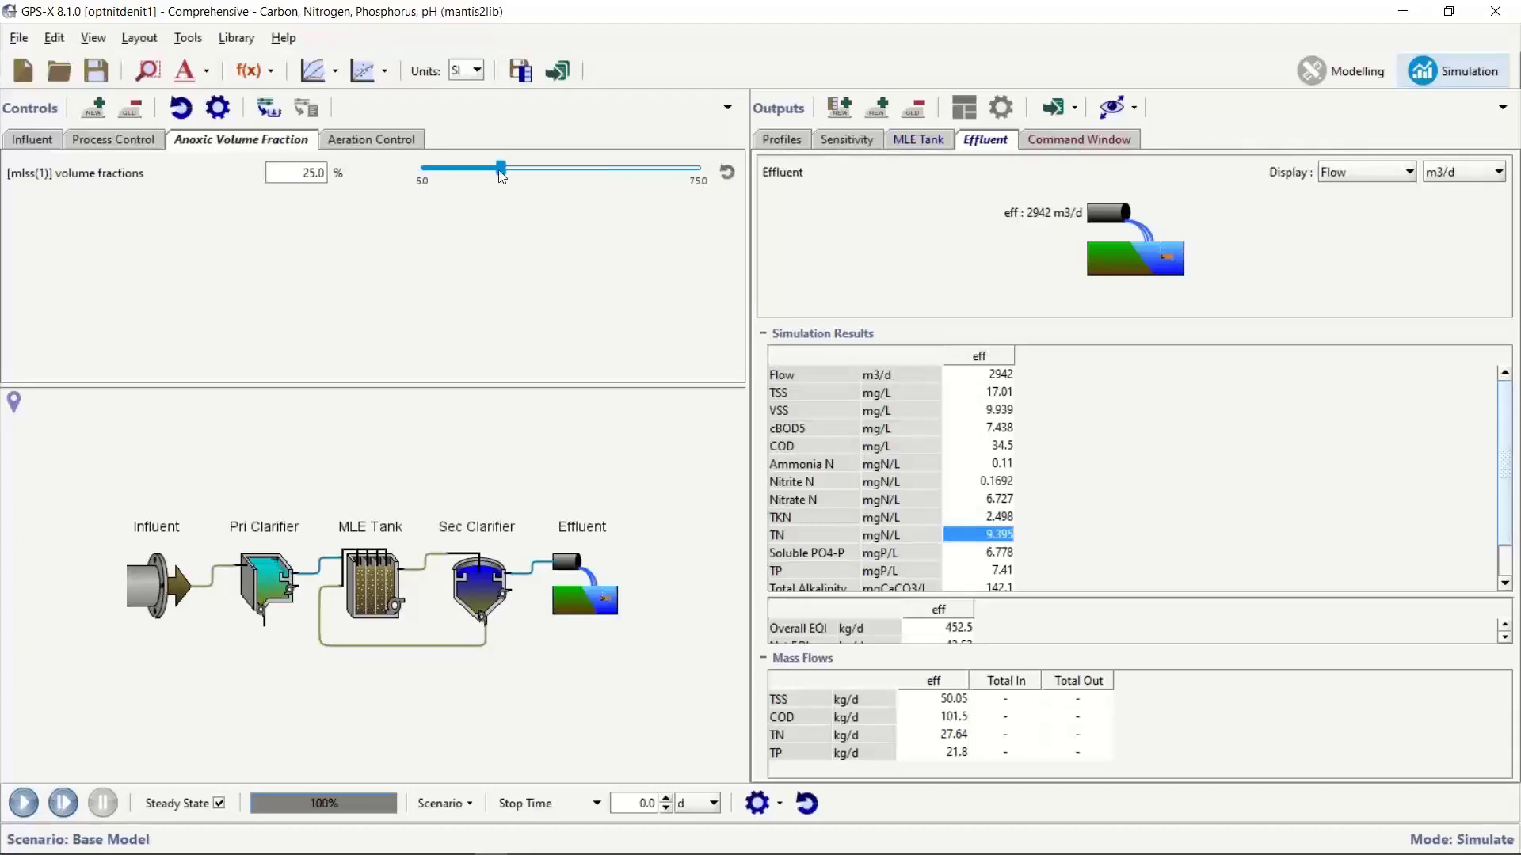
Step: Set the mlss(1) anoxic volume fraction to 15% and run the steady-state simulation
left_click_drag(502, 175, 461, 179)
left_click(287, 172)
type("15")
key("Return")
left_click(23, 803)
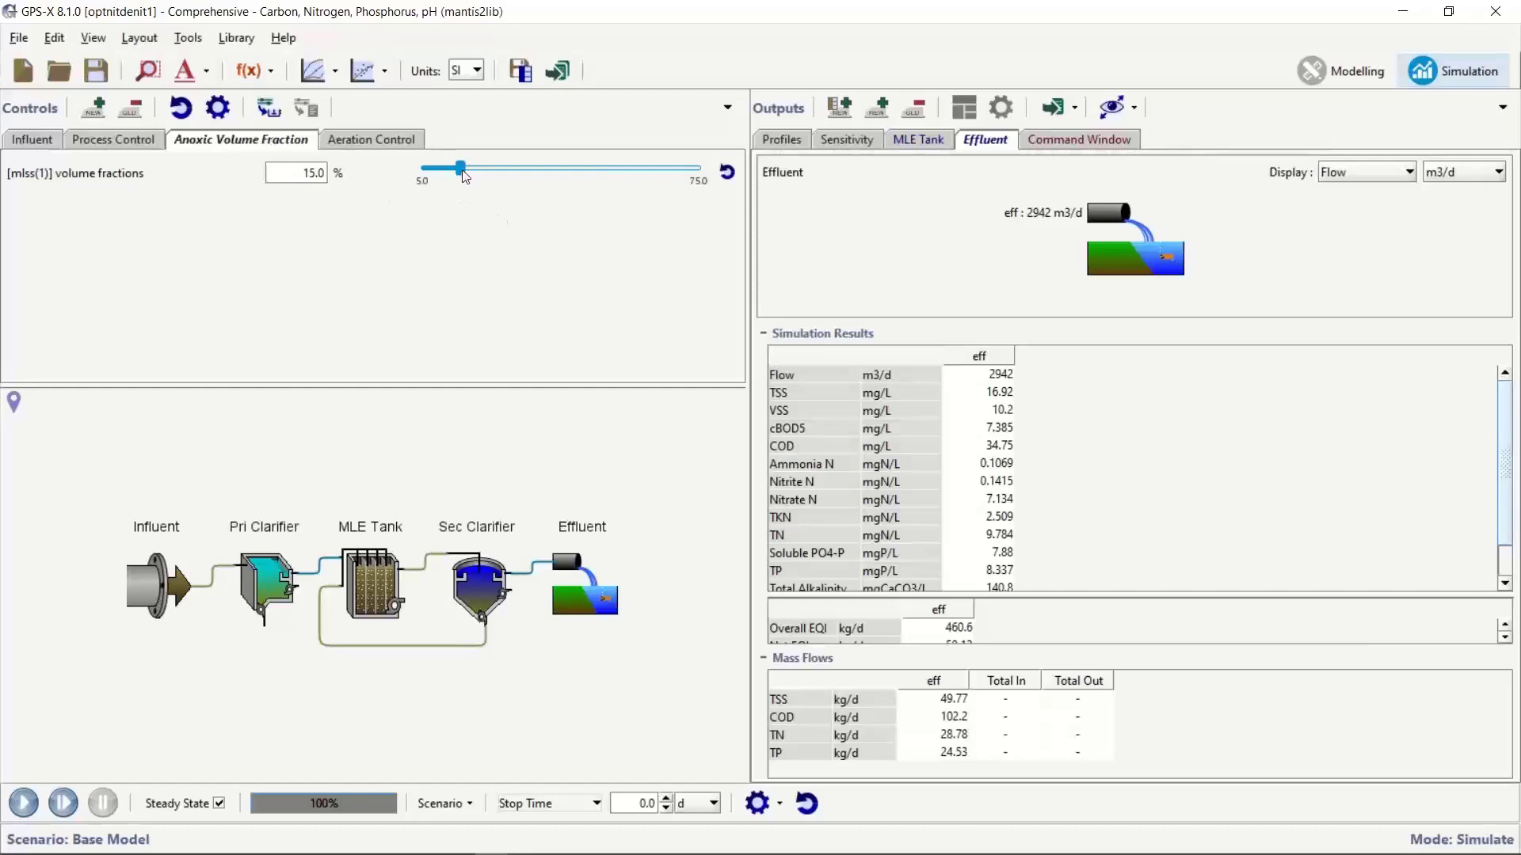
Step: Set the mlss(1) anoxic volume fraction to 5%, rerun the simulation and check the effluent's total nitrogen
double_click(302, 175)
type("5")
key("Return")
left_click(24, 803)
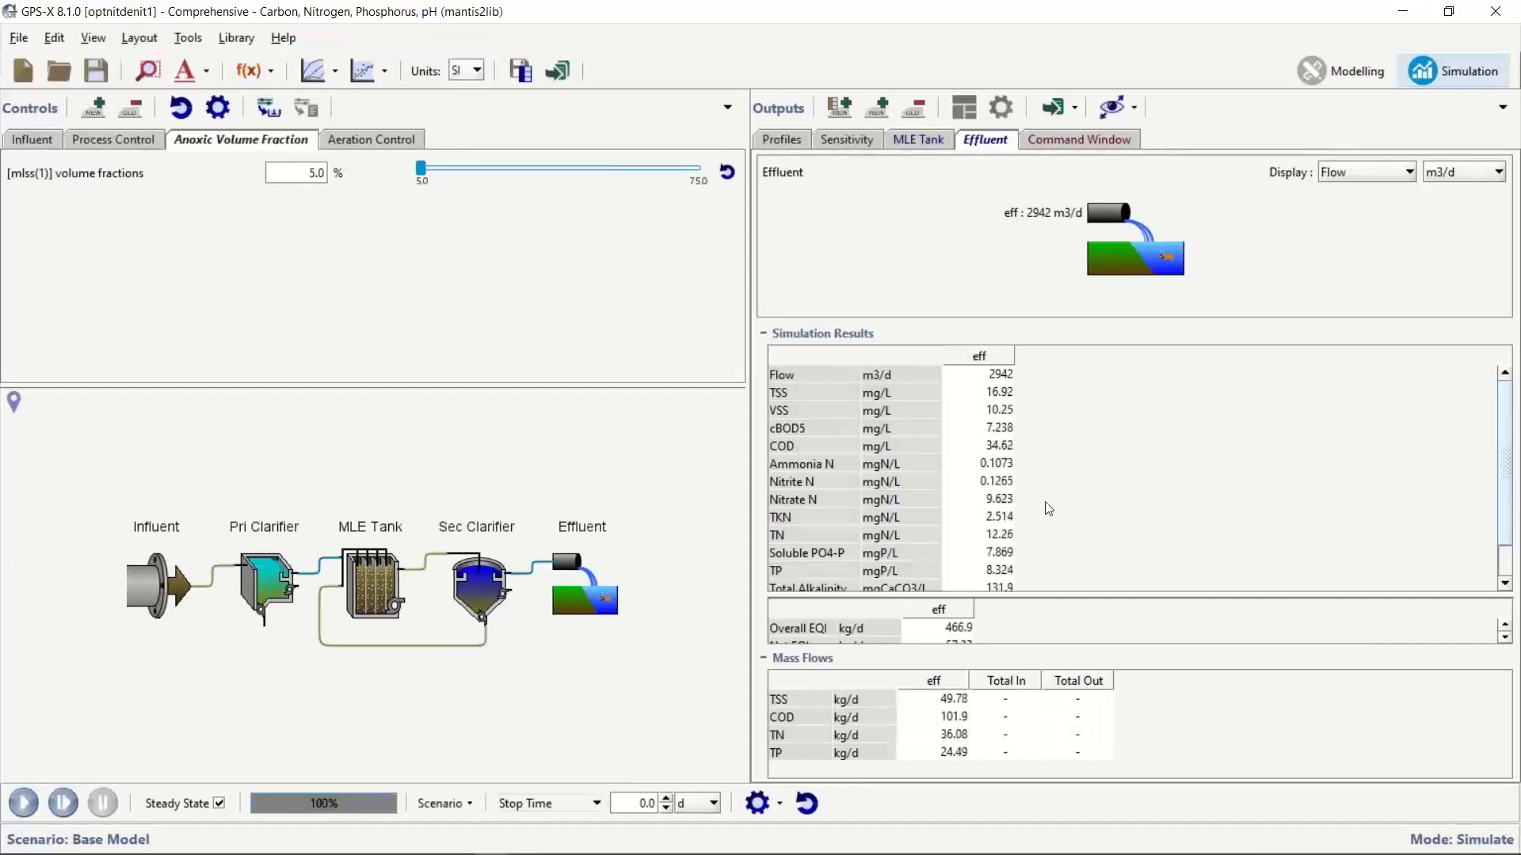
left_click(1010, 538)
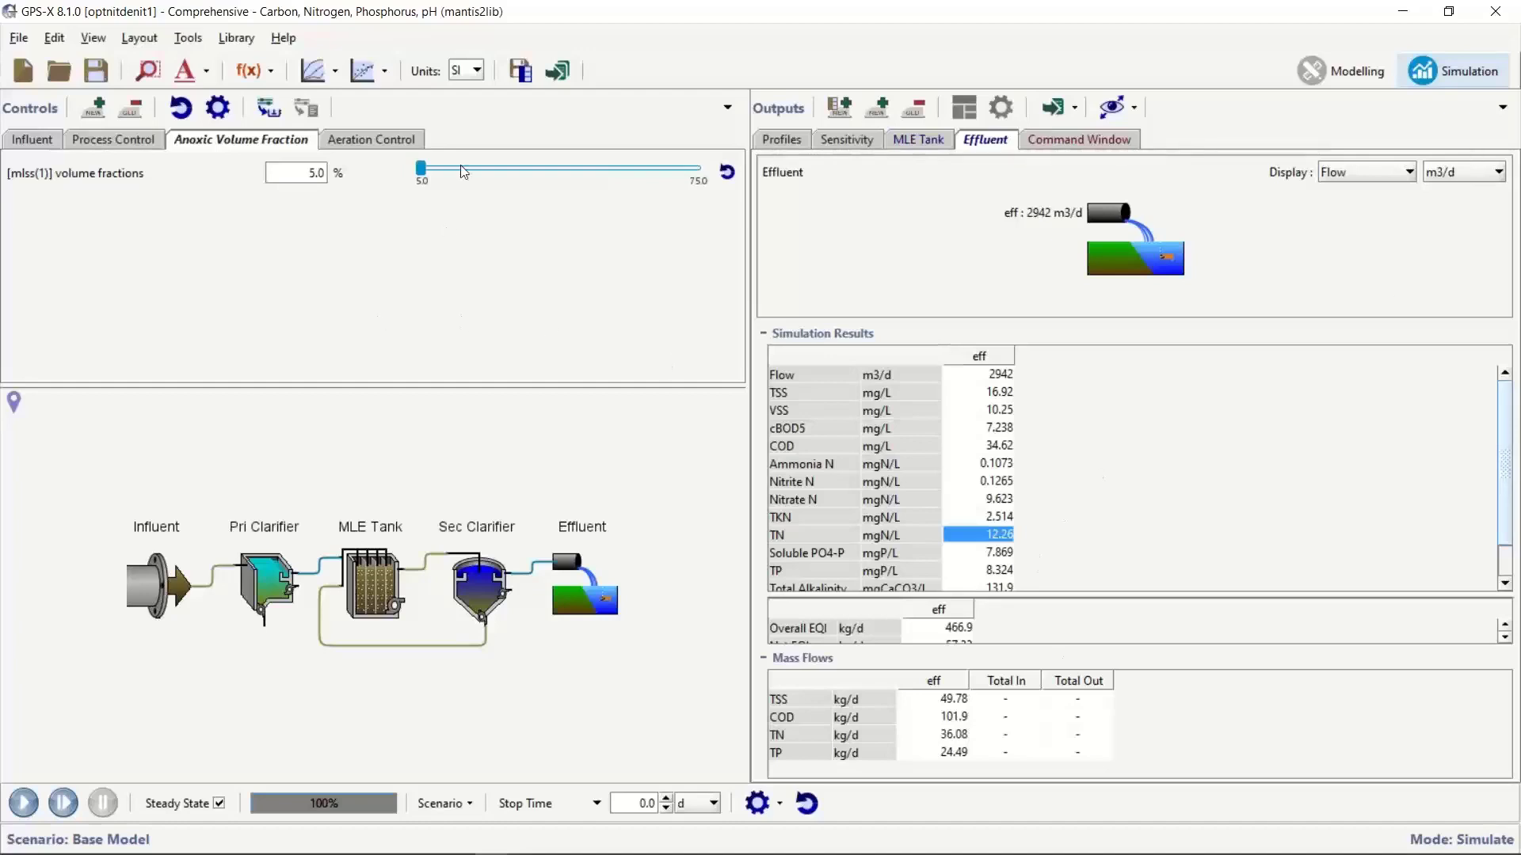
Step: Raise the mlss(1) anoxic volume fraction to 75%, rerun the simulation and check the effluent's ammonia
left_click_drag(420, 169, 703, 169)
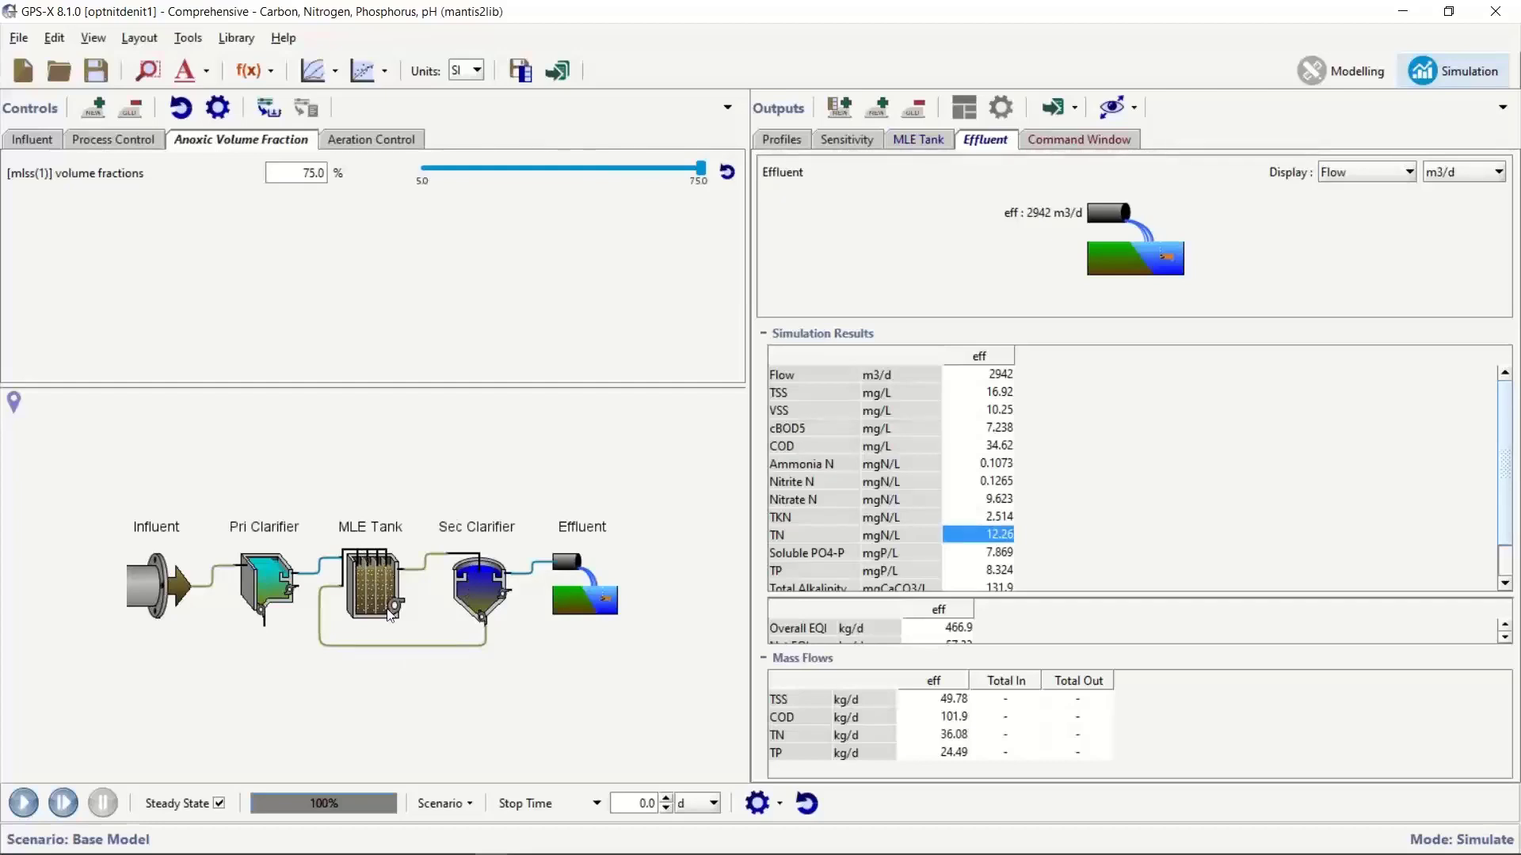
left_click(24, 803)
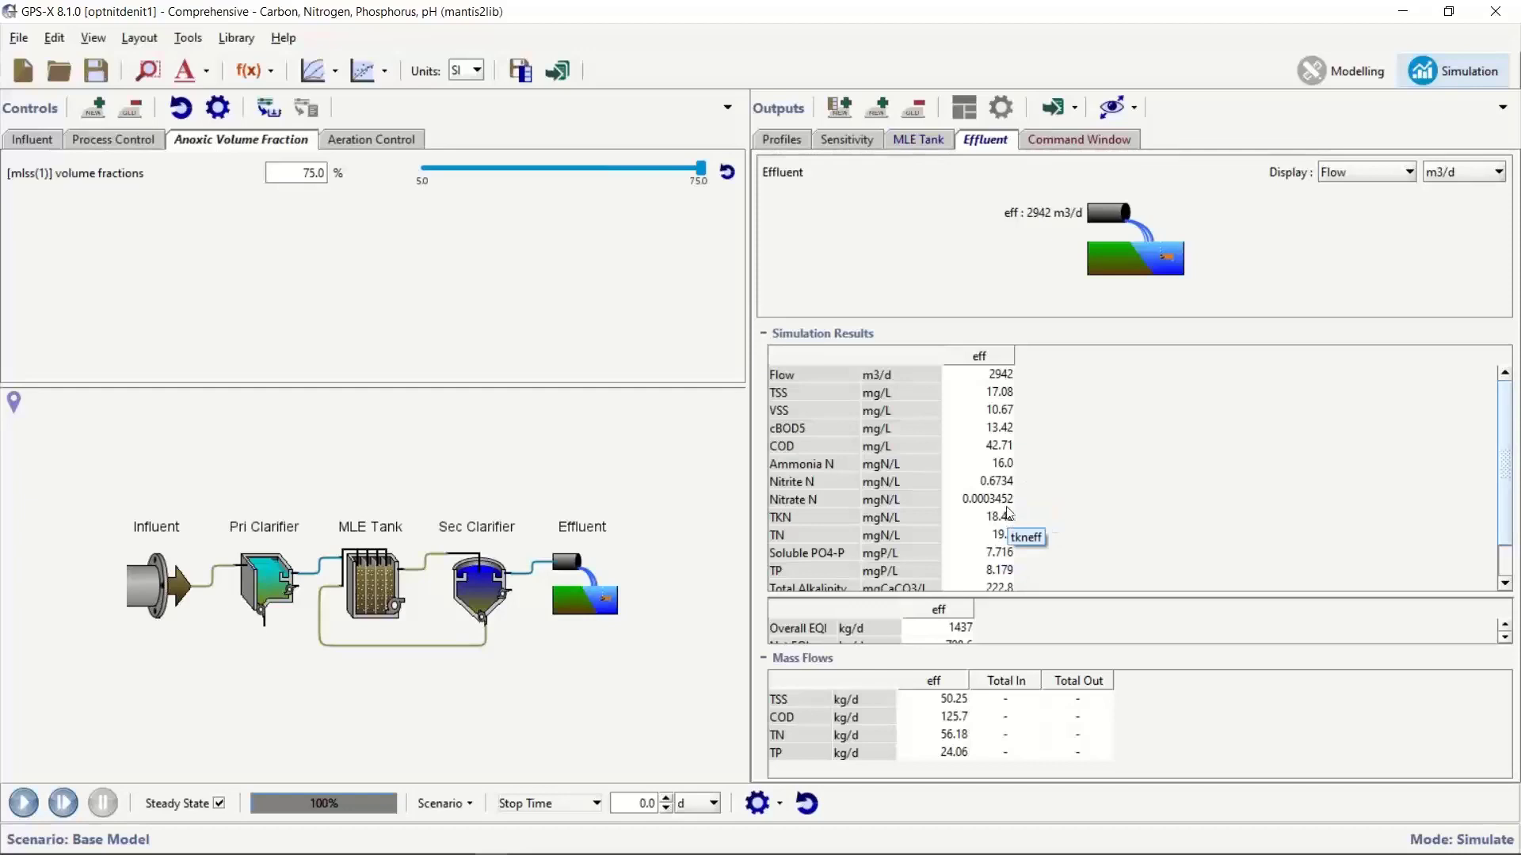
left_click(996, 467)
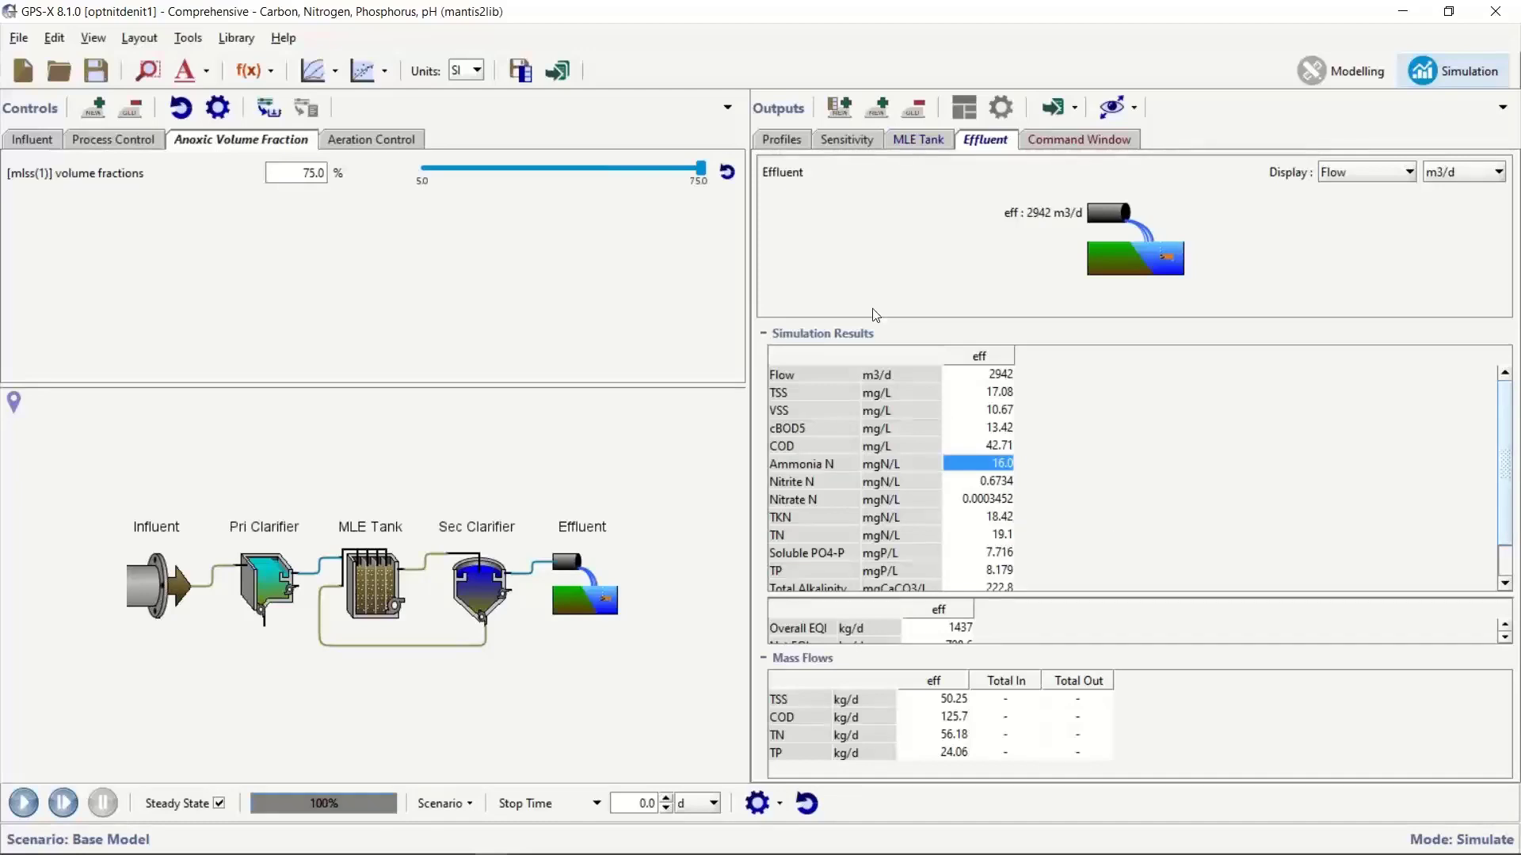
Step: Restore the mlss(1) volume fraction to its default value and reset the simulation
left_click(726, 171)
left_click(805, 803)
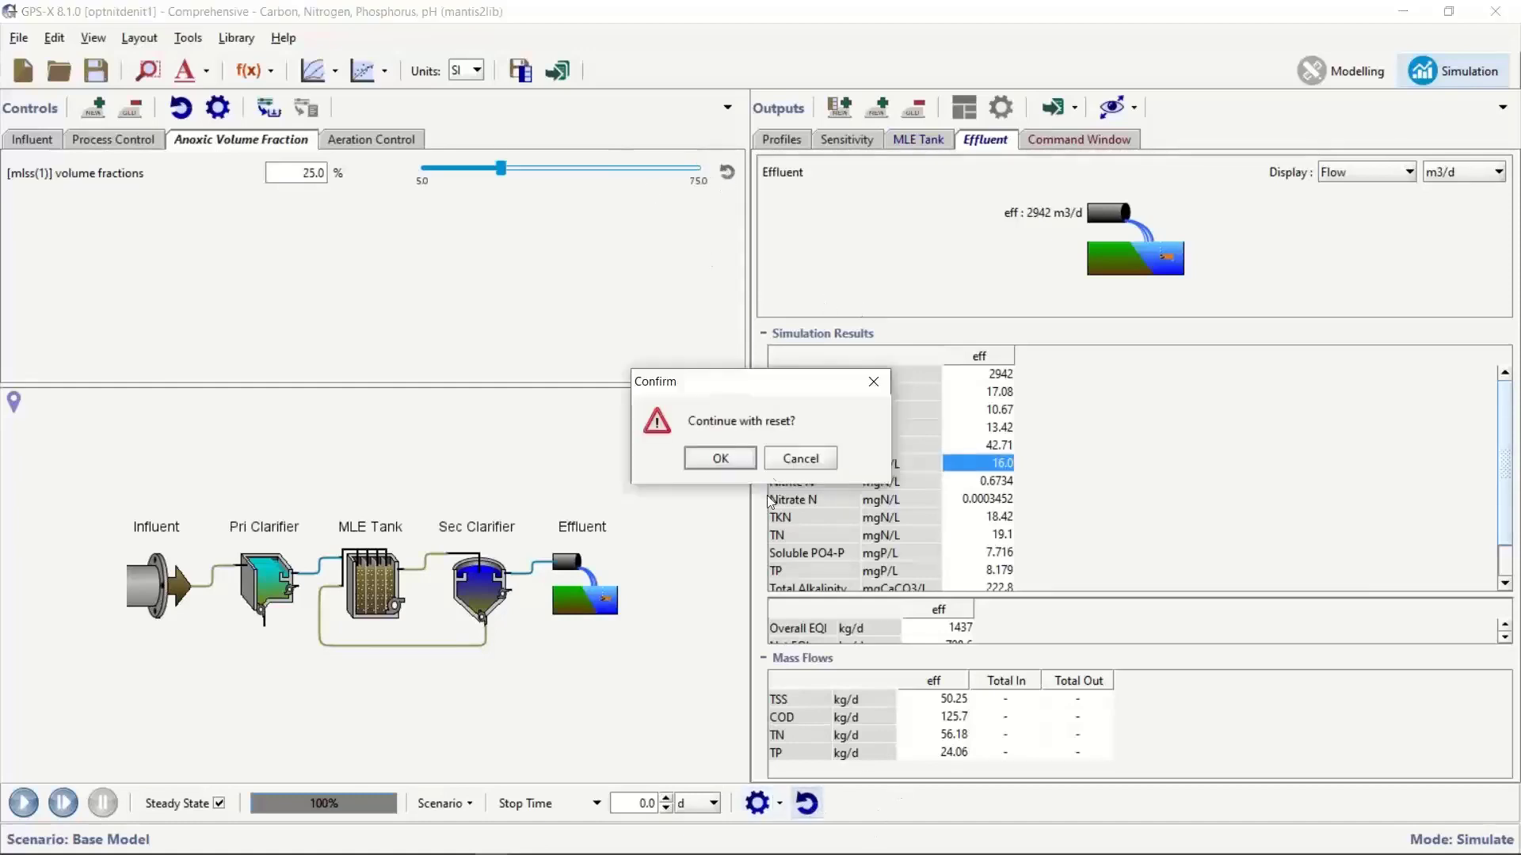
key("Return")
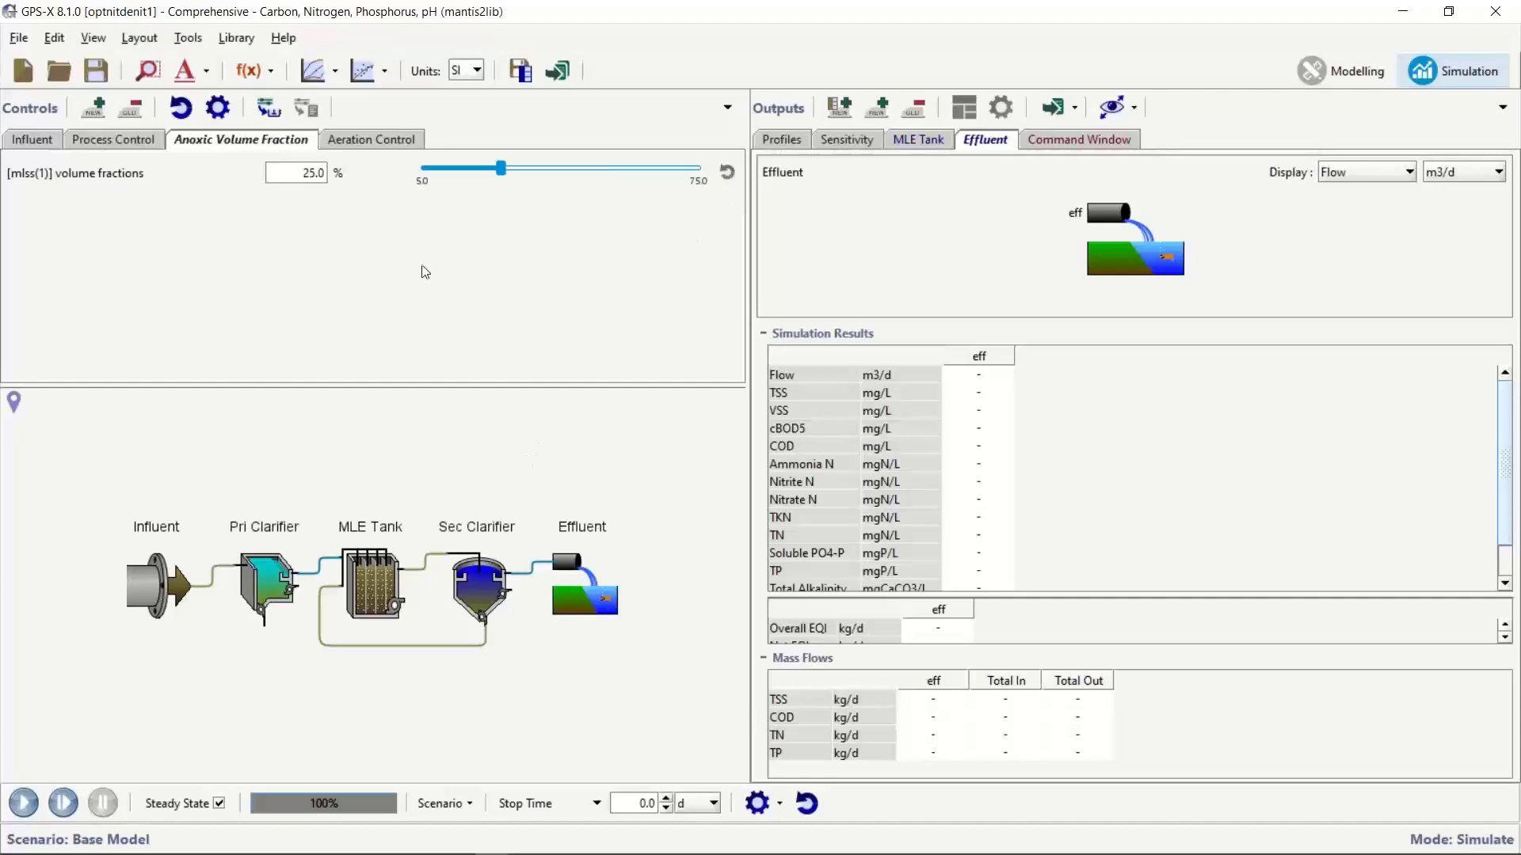
Step: Change the mlss(1) volume fractions control to type Analyze - Step and turn on Analyze Mode
left_click(218, 108)
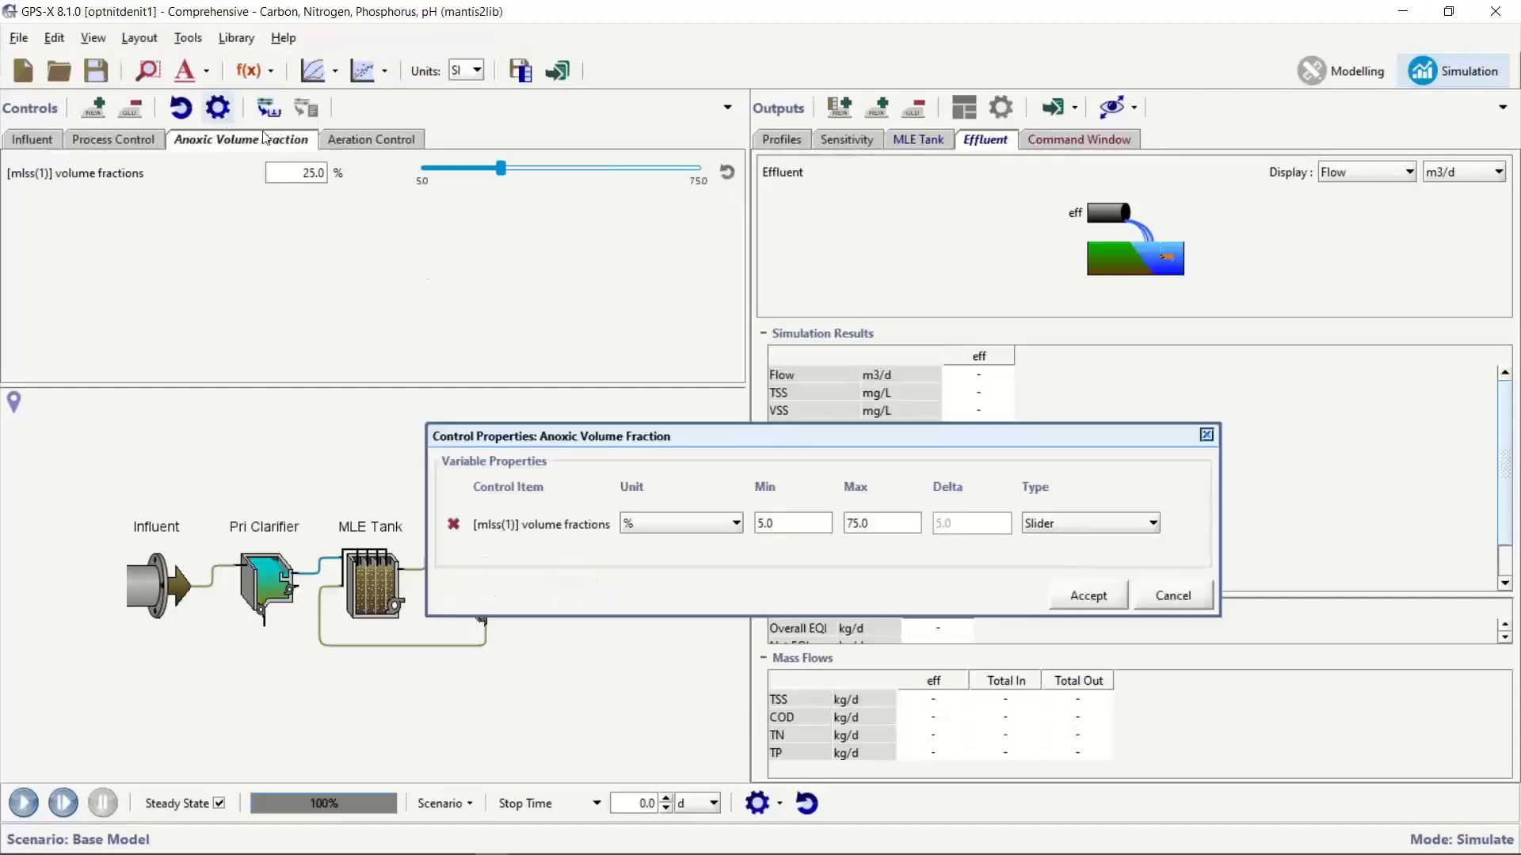
left_click(1071, 526)
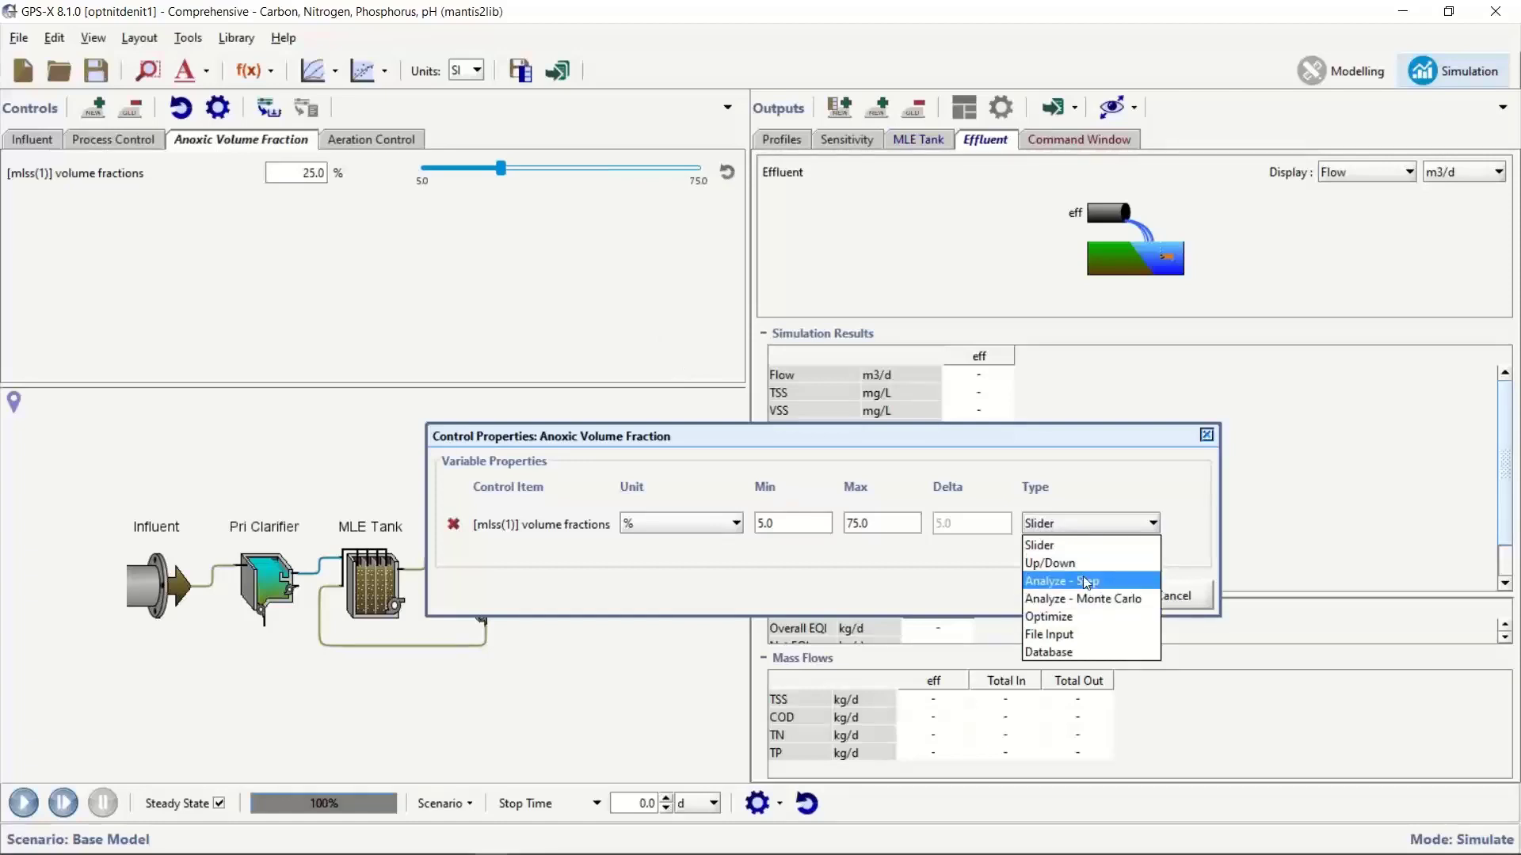
left_click(1082, 578)
left_click(1092, 594)
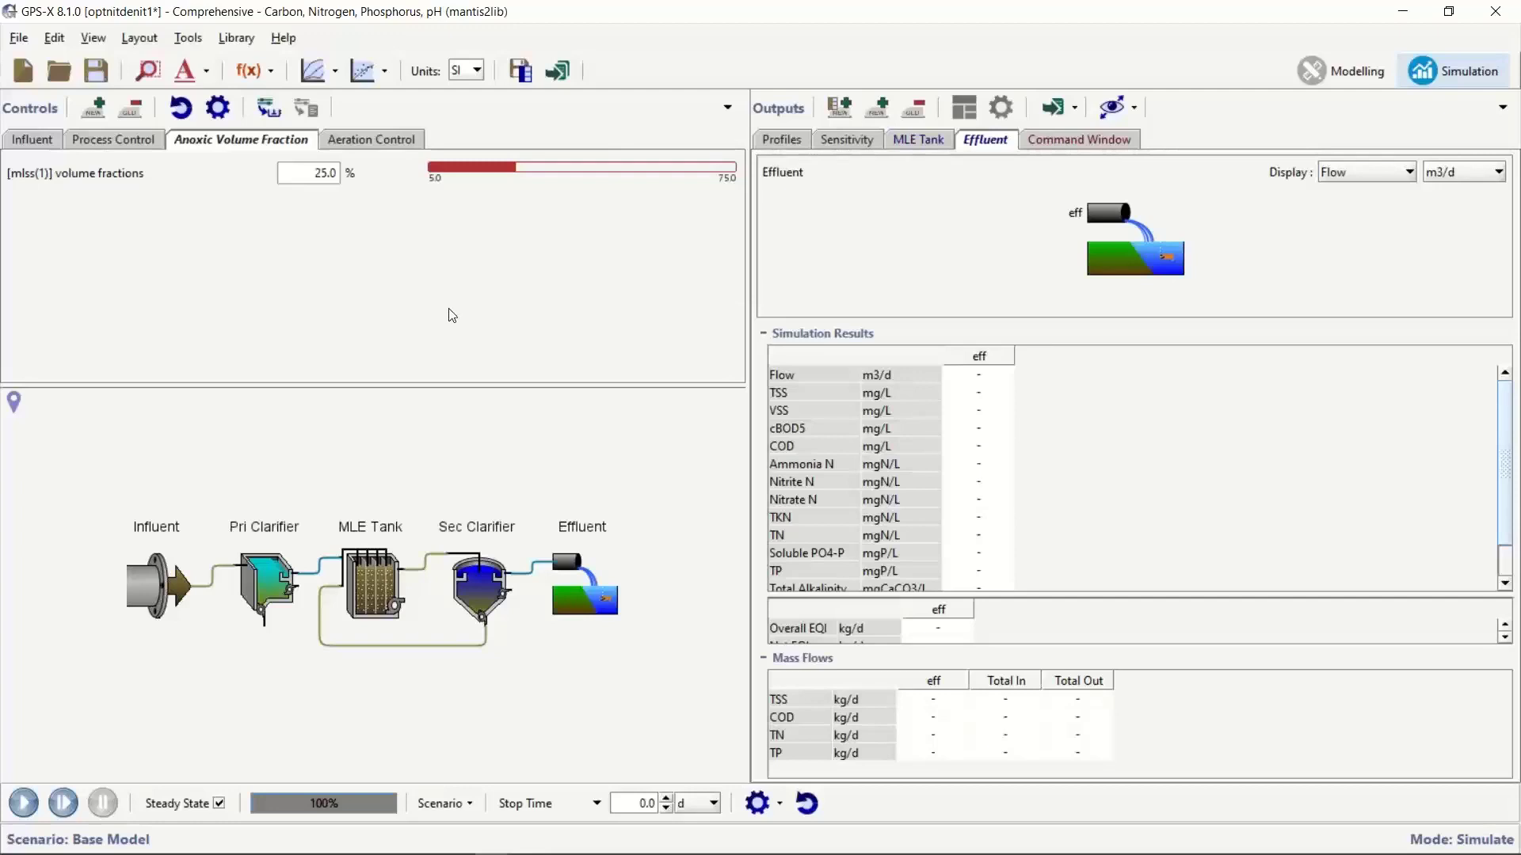
left_click(205, 71)
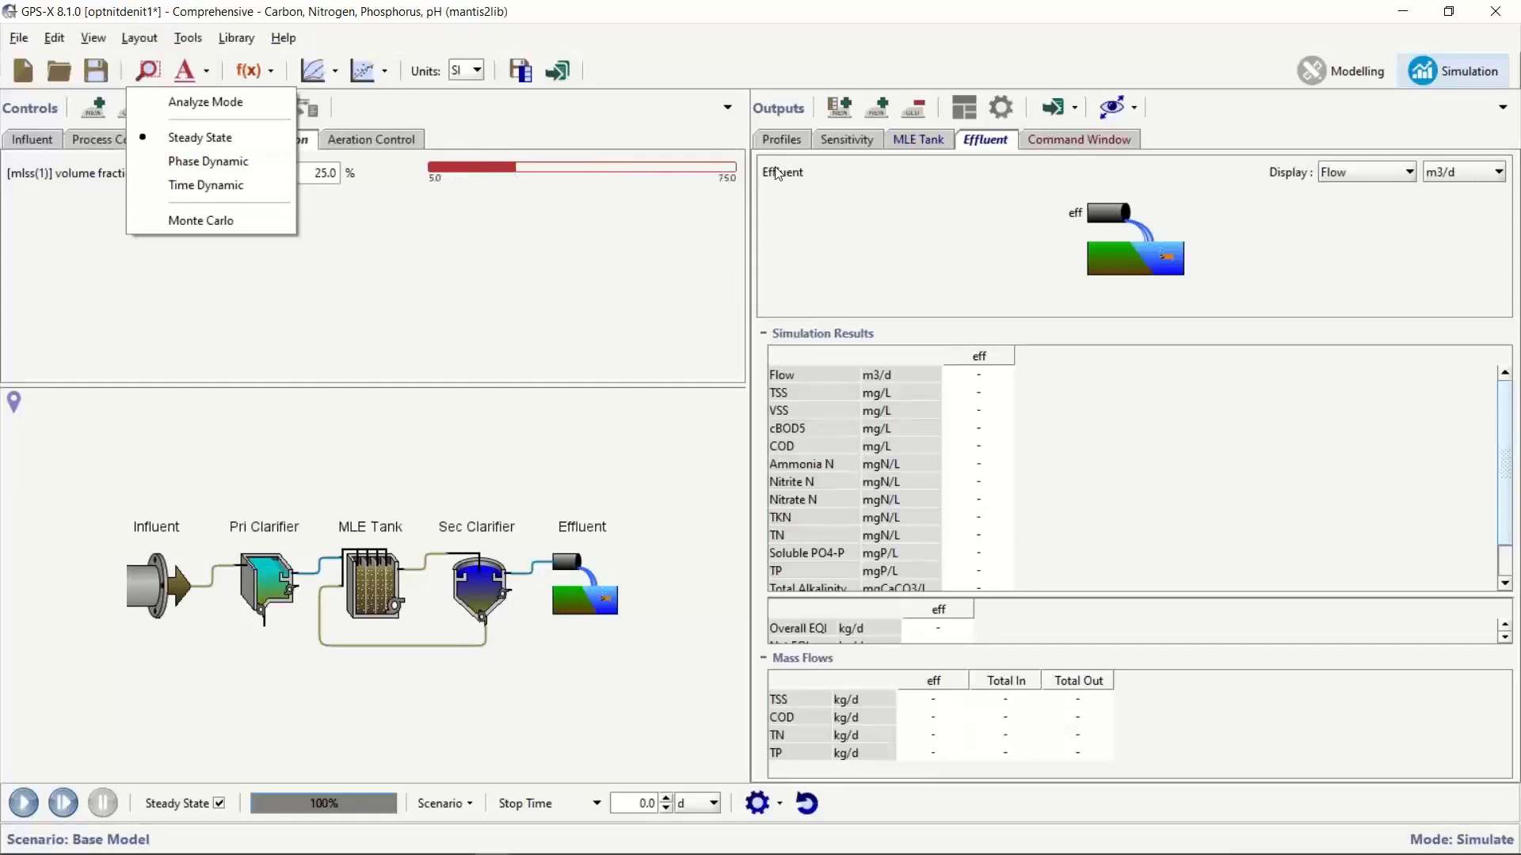
left_click(204, 102)
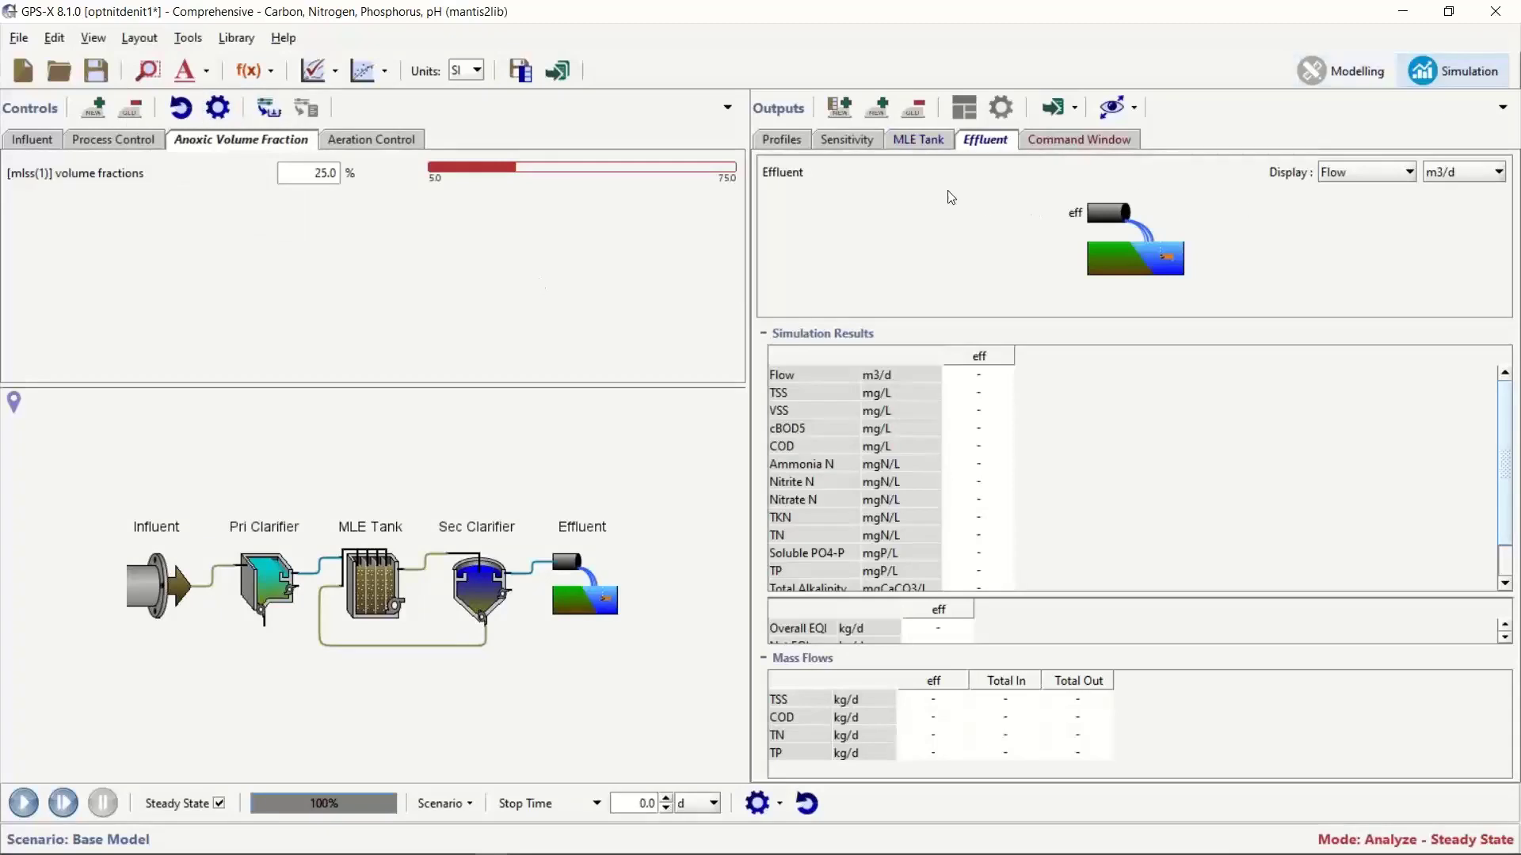
Step: Arrange all the Sensitivity graphs to fit the output area and run the steady-state analysis of the anoxic volume fraction
left_click(844, 138)
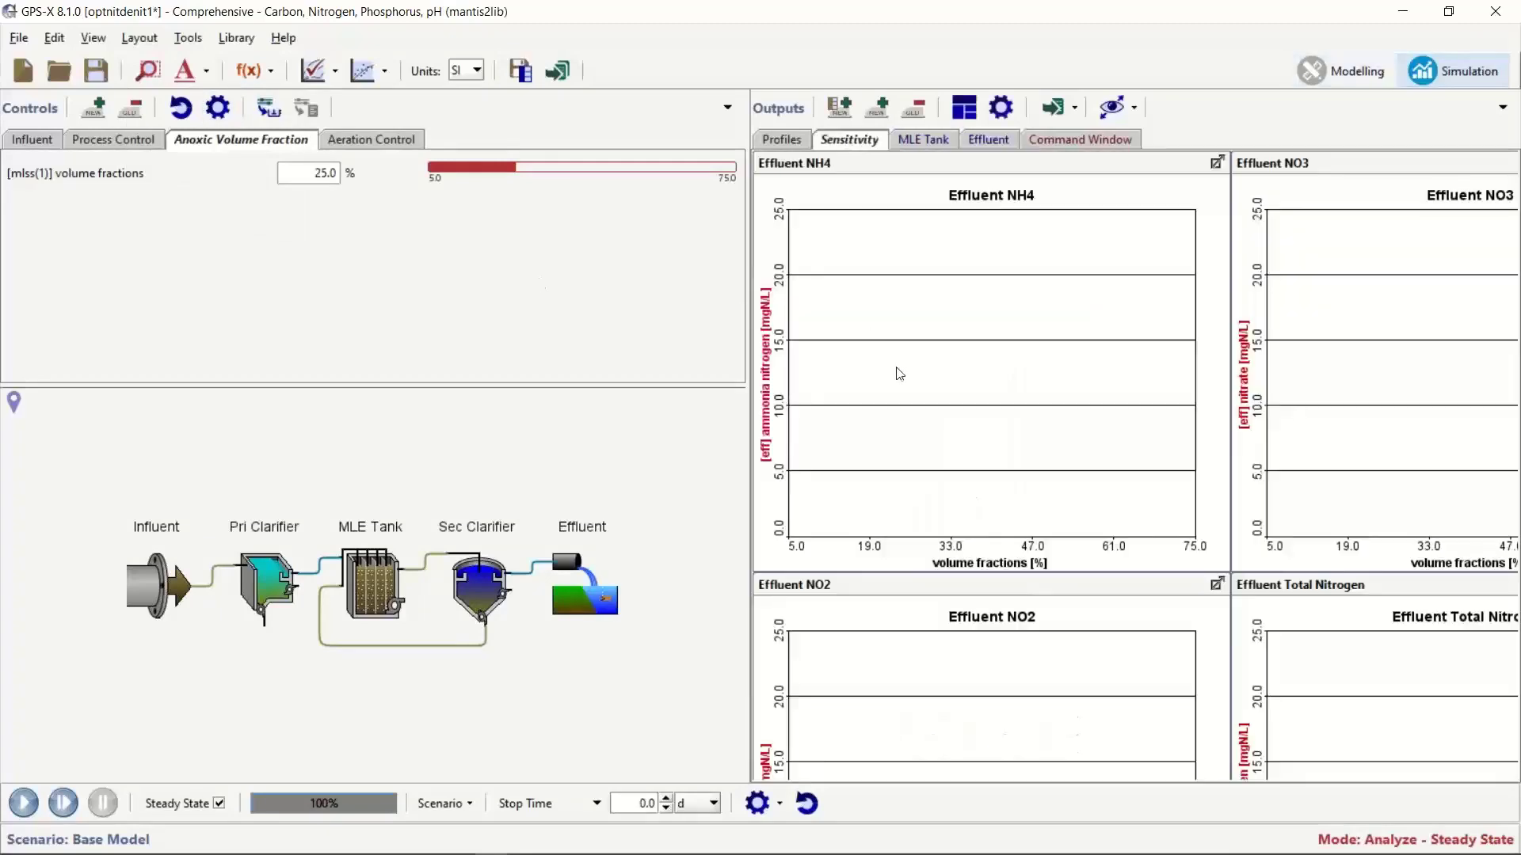
left_click(963, 107)
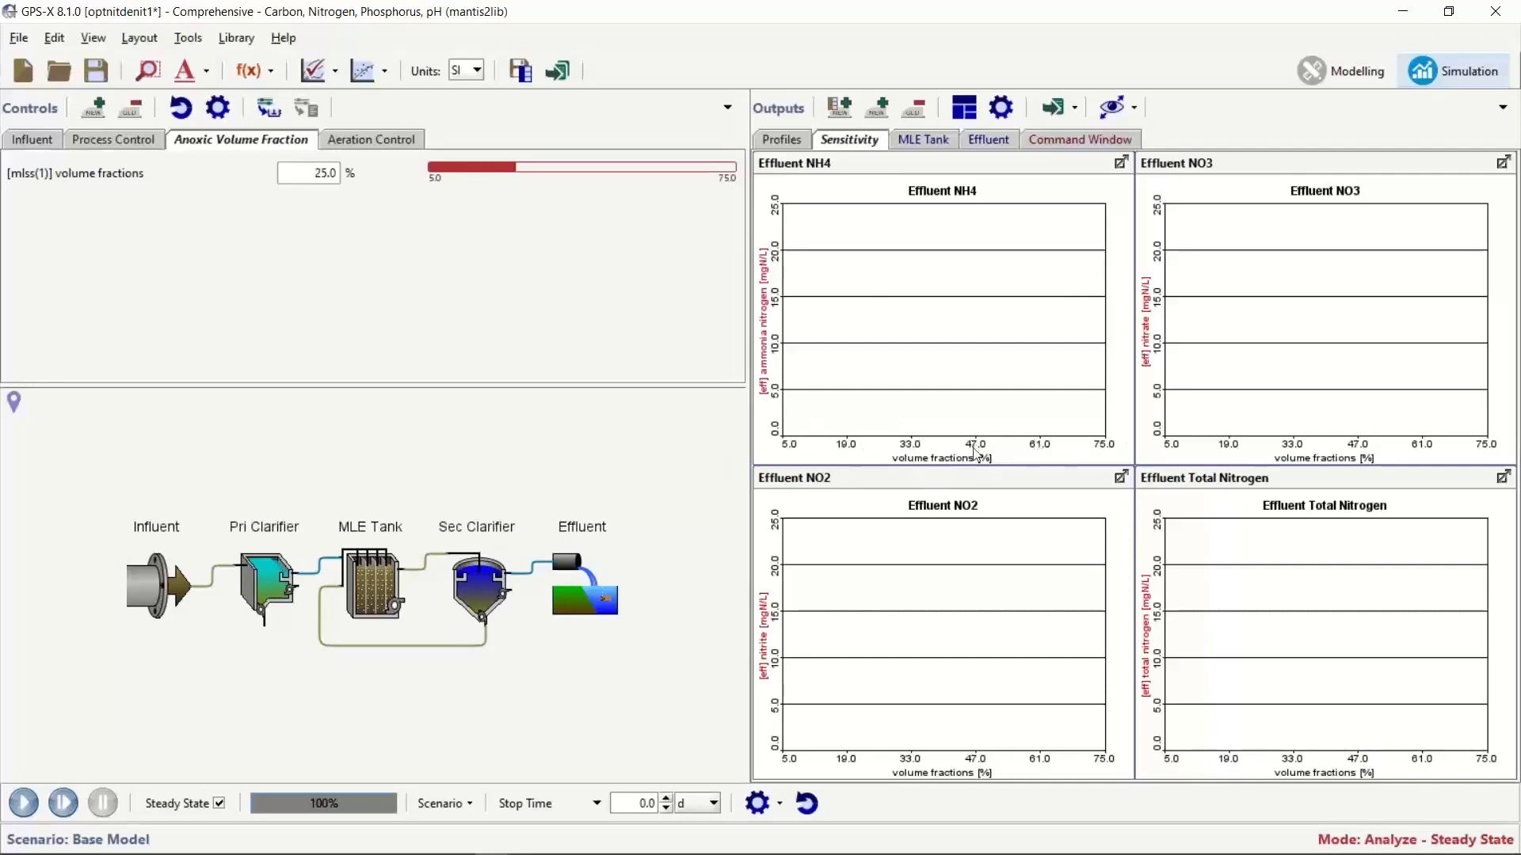
left_click(1122, 162)
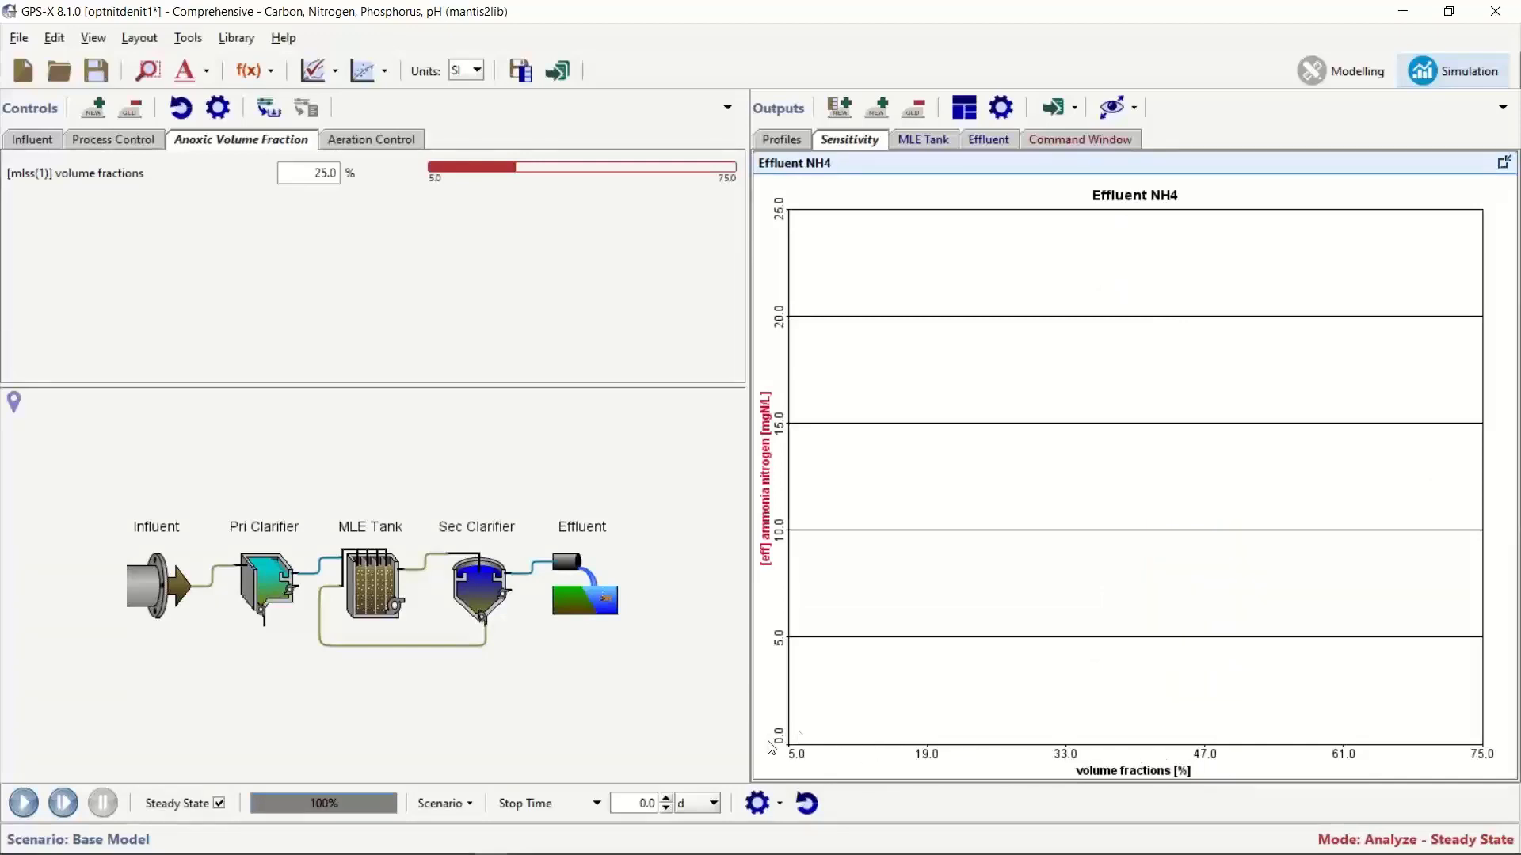
left_click(1504, 163)
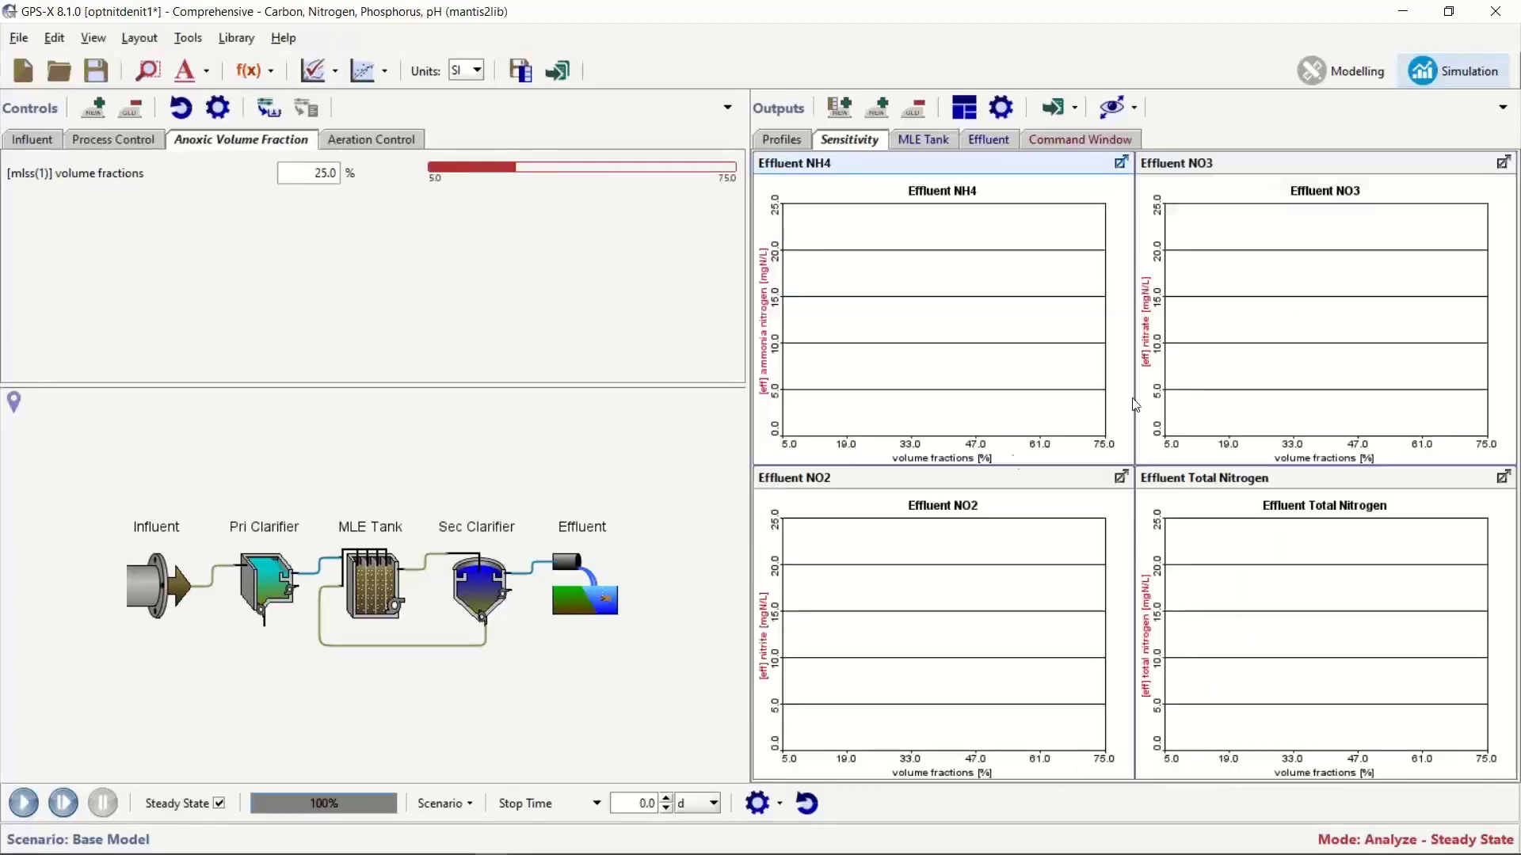
left_click(25, 804)
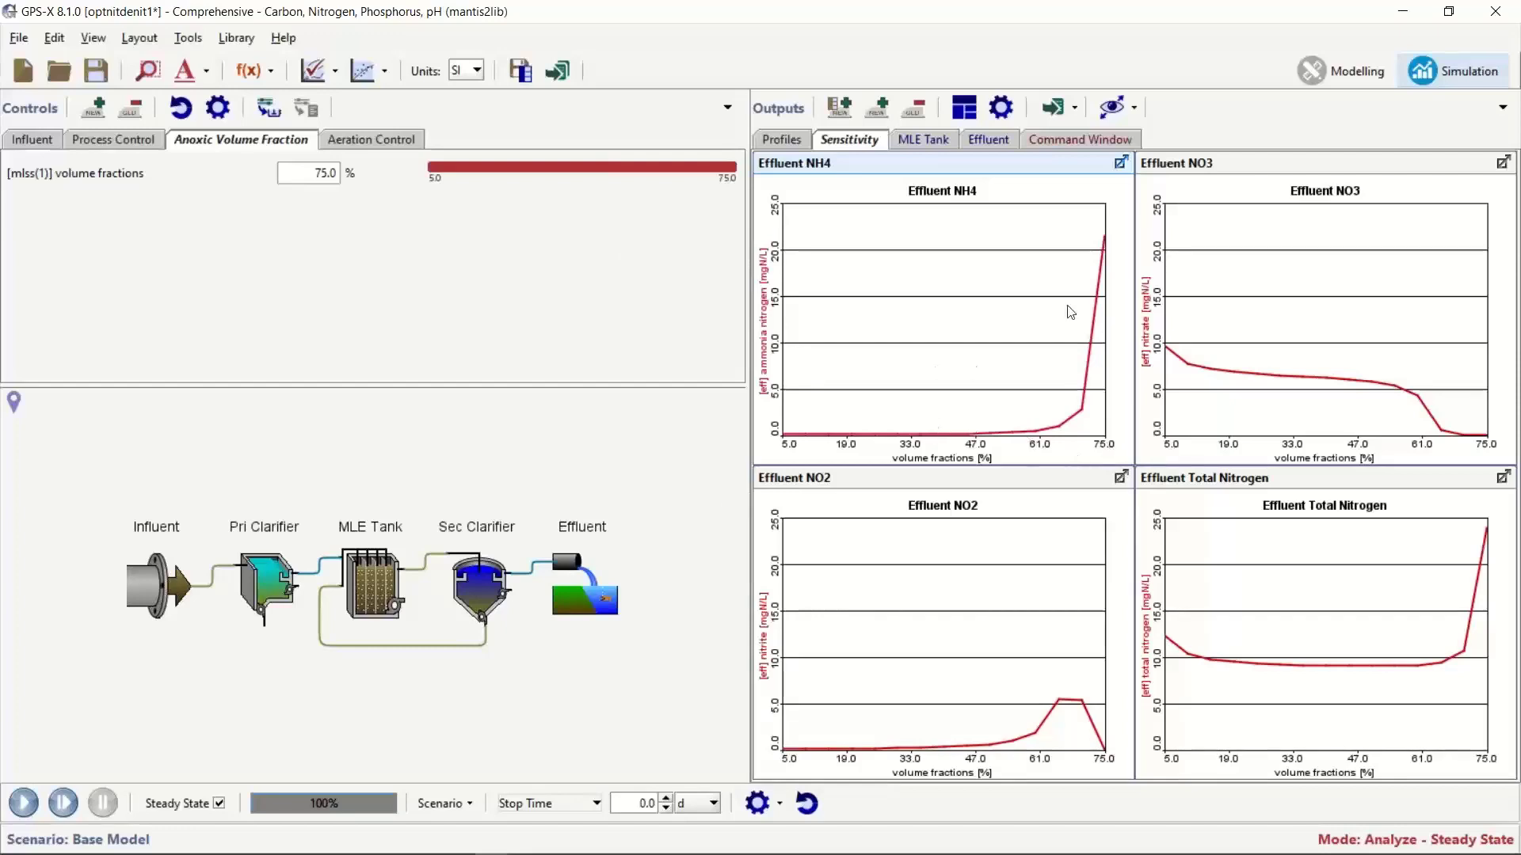
Step: Examine the Effluent NH4, Effluent NO3 and Effluent Total Nitrogen graphs one at a time at full size
left_click(1120, 163)
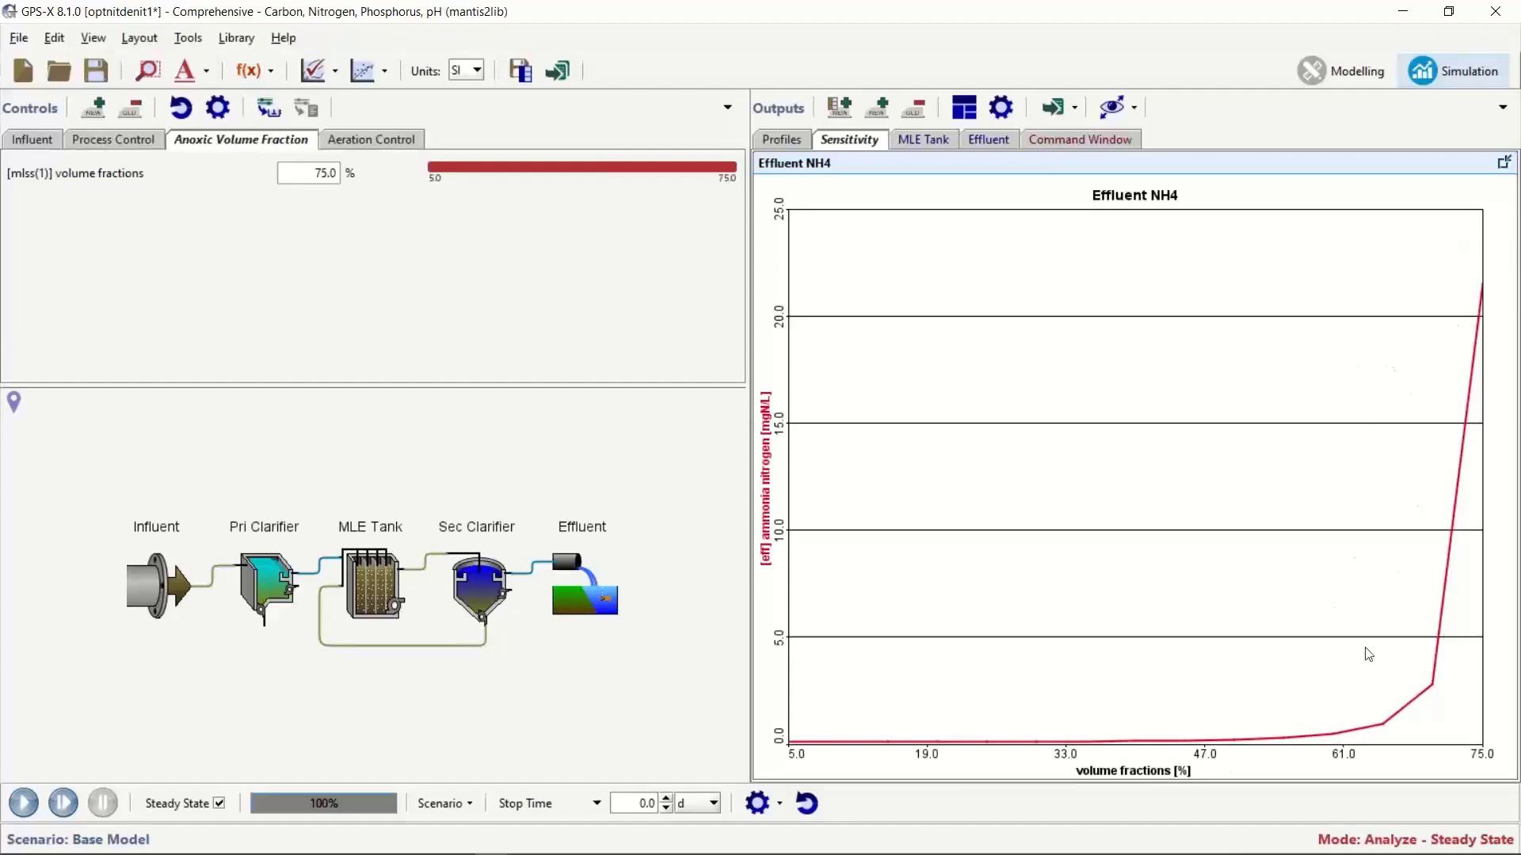
left_click(1502, 163)
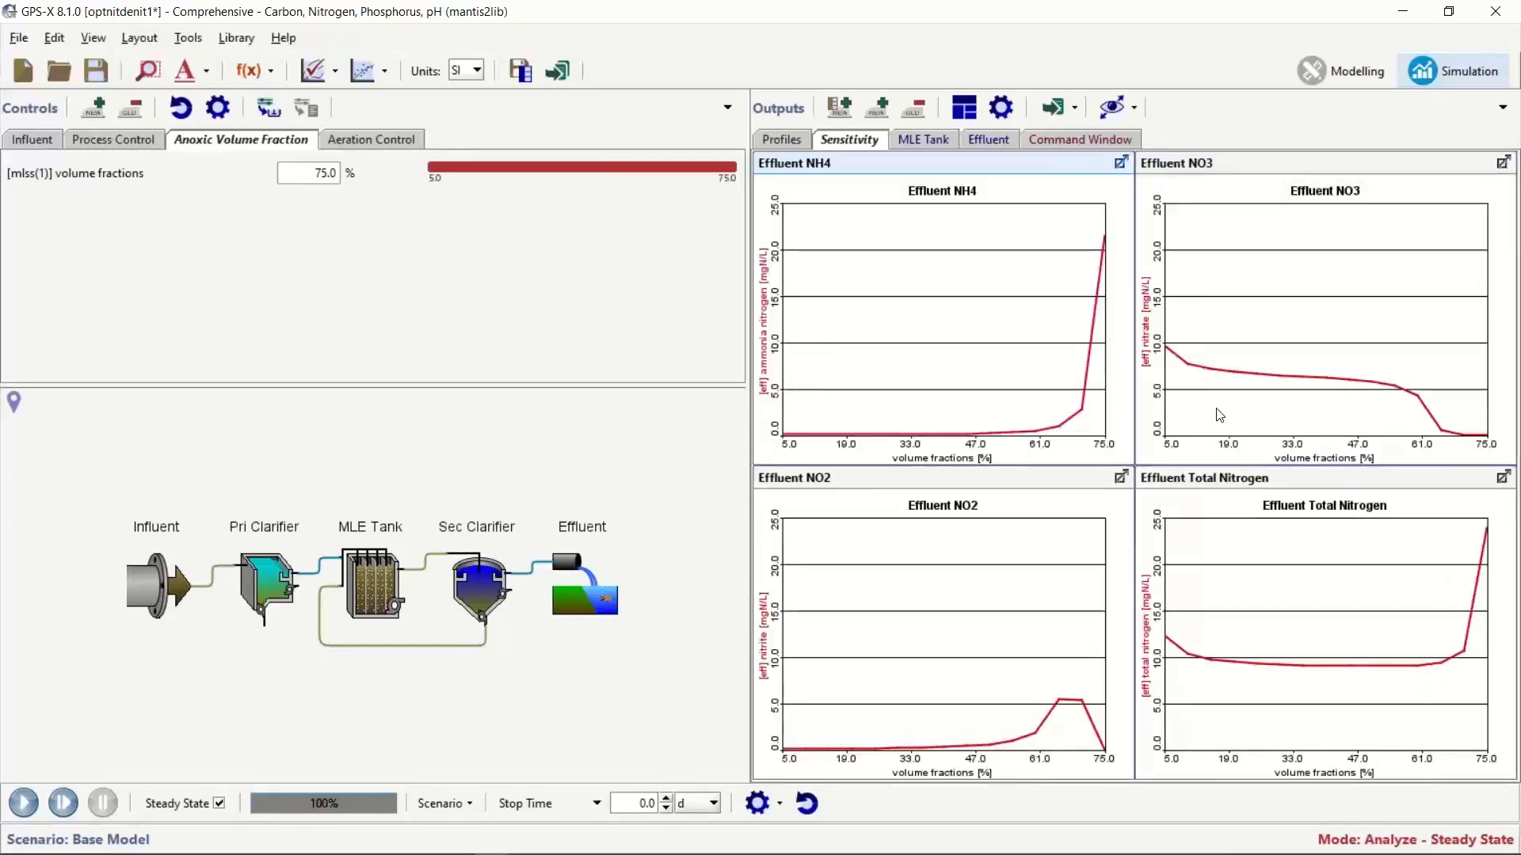
left_click(1504, 164)
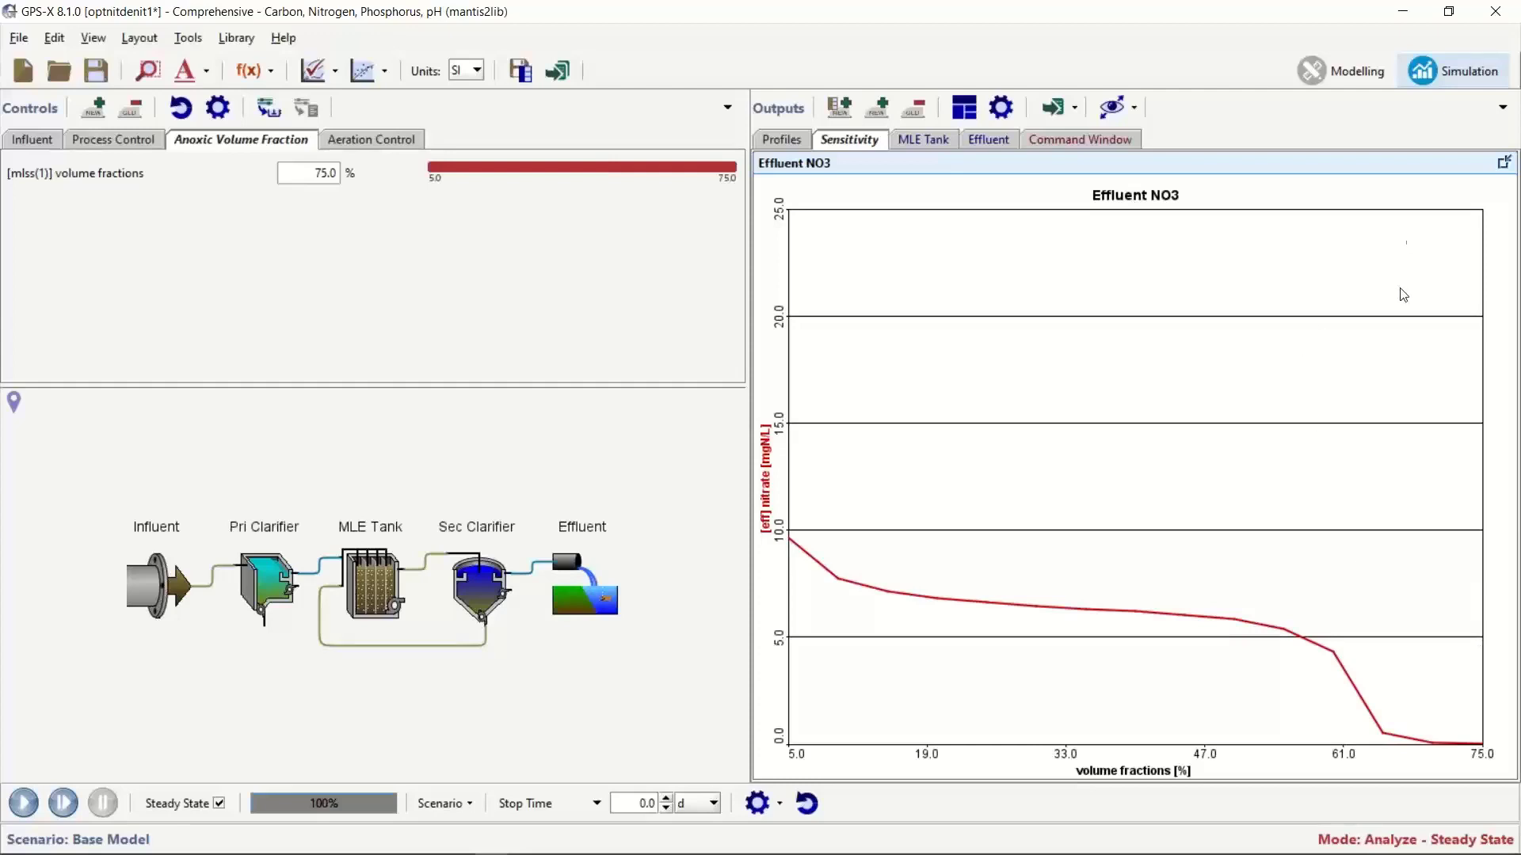
left_click(1503, 163)
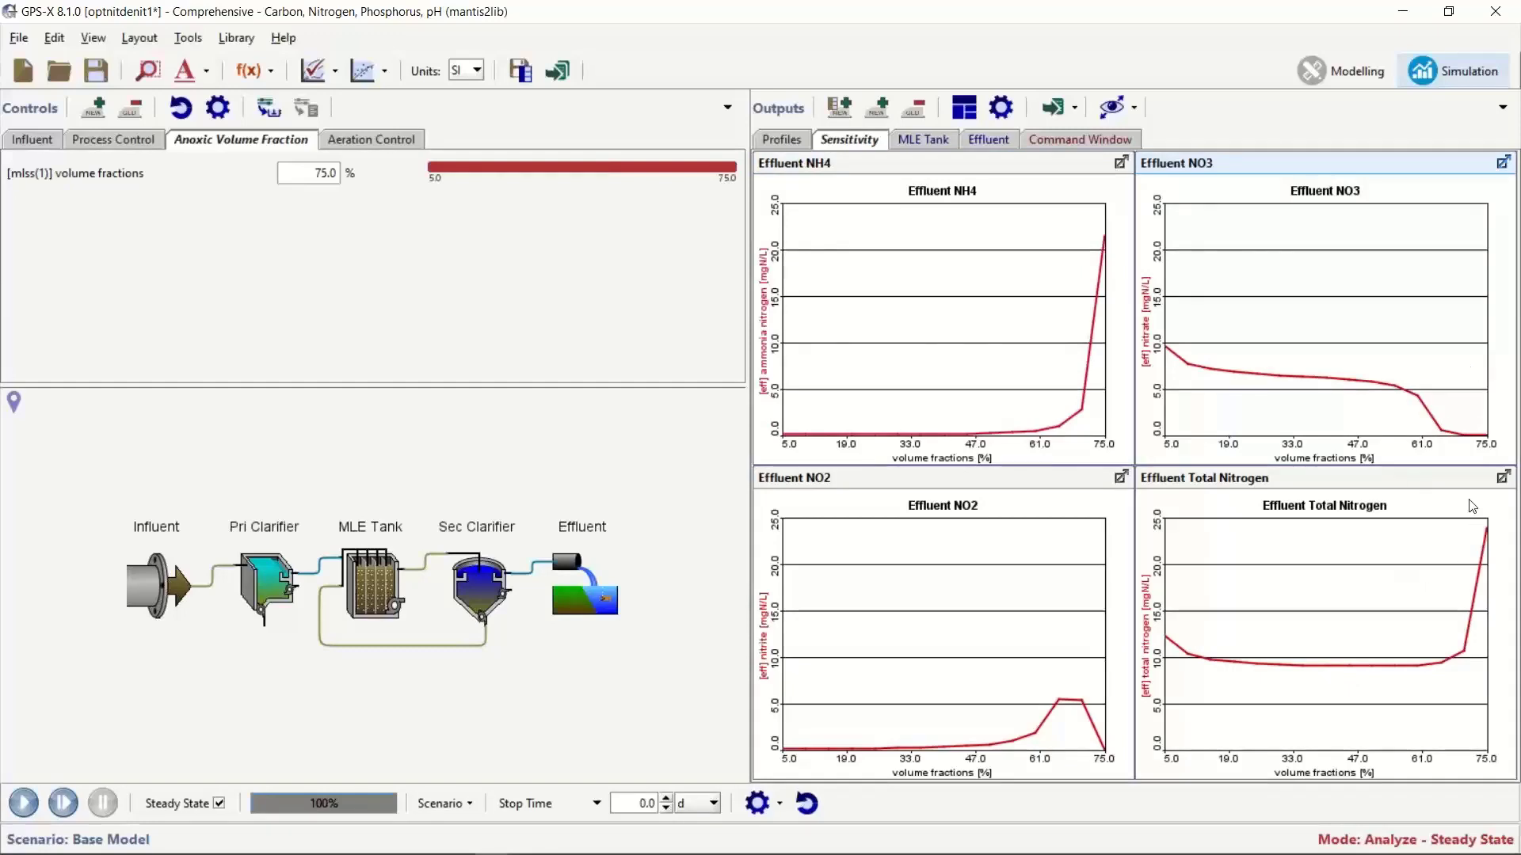
left_click(1503, 478)
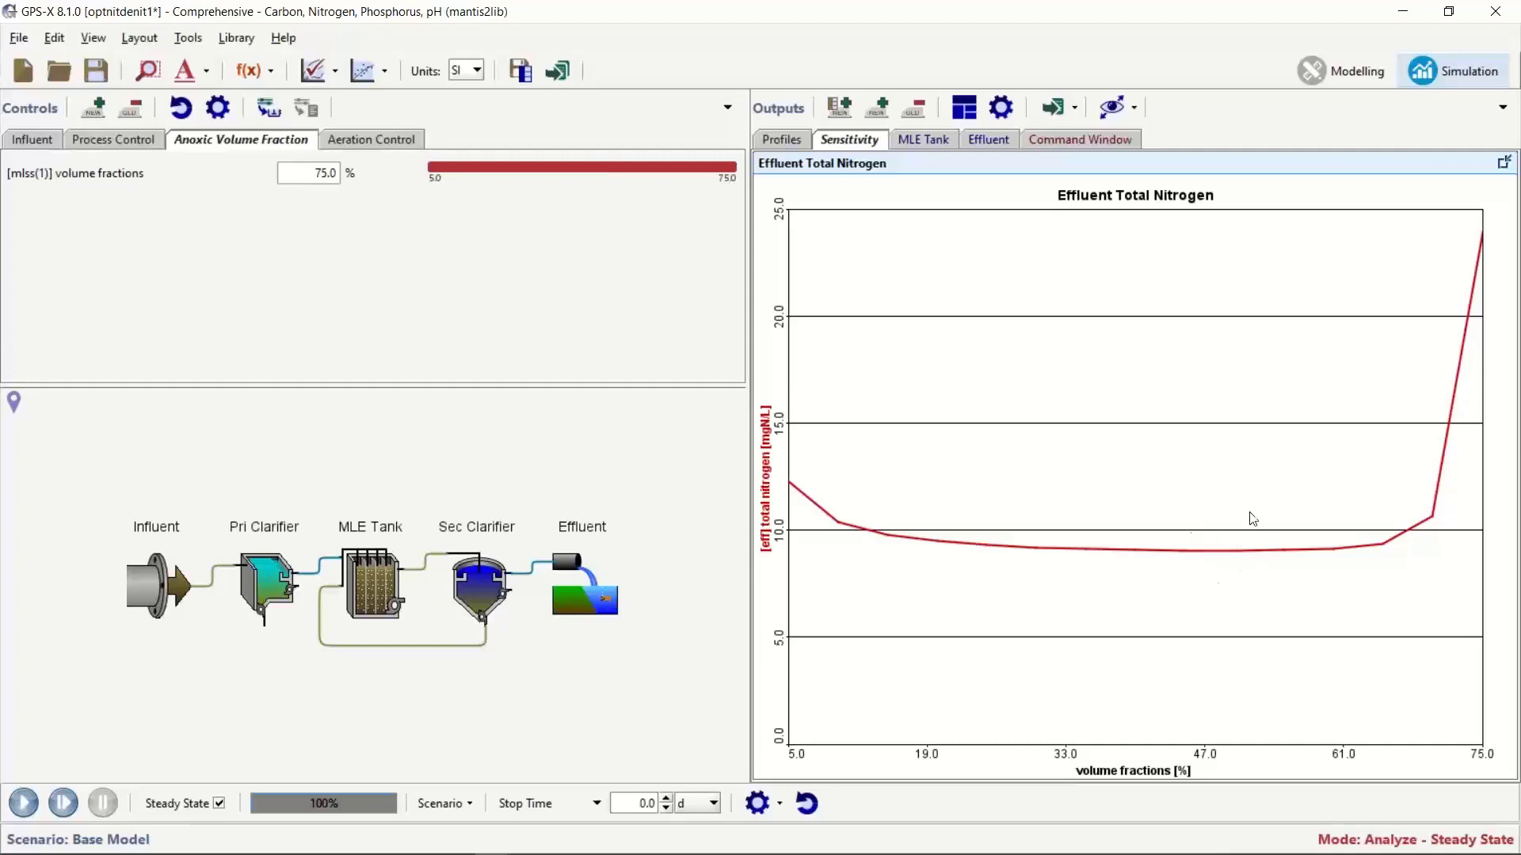
left_click(1503, 162)
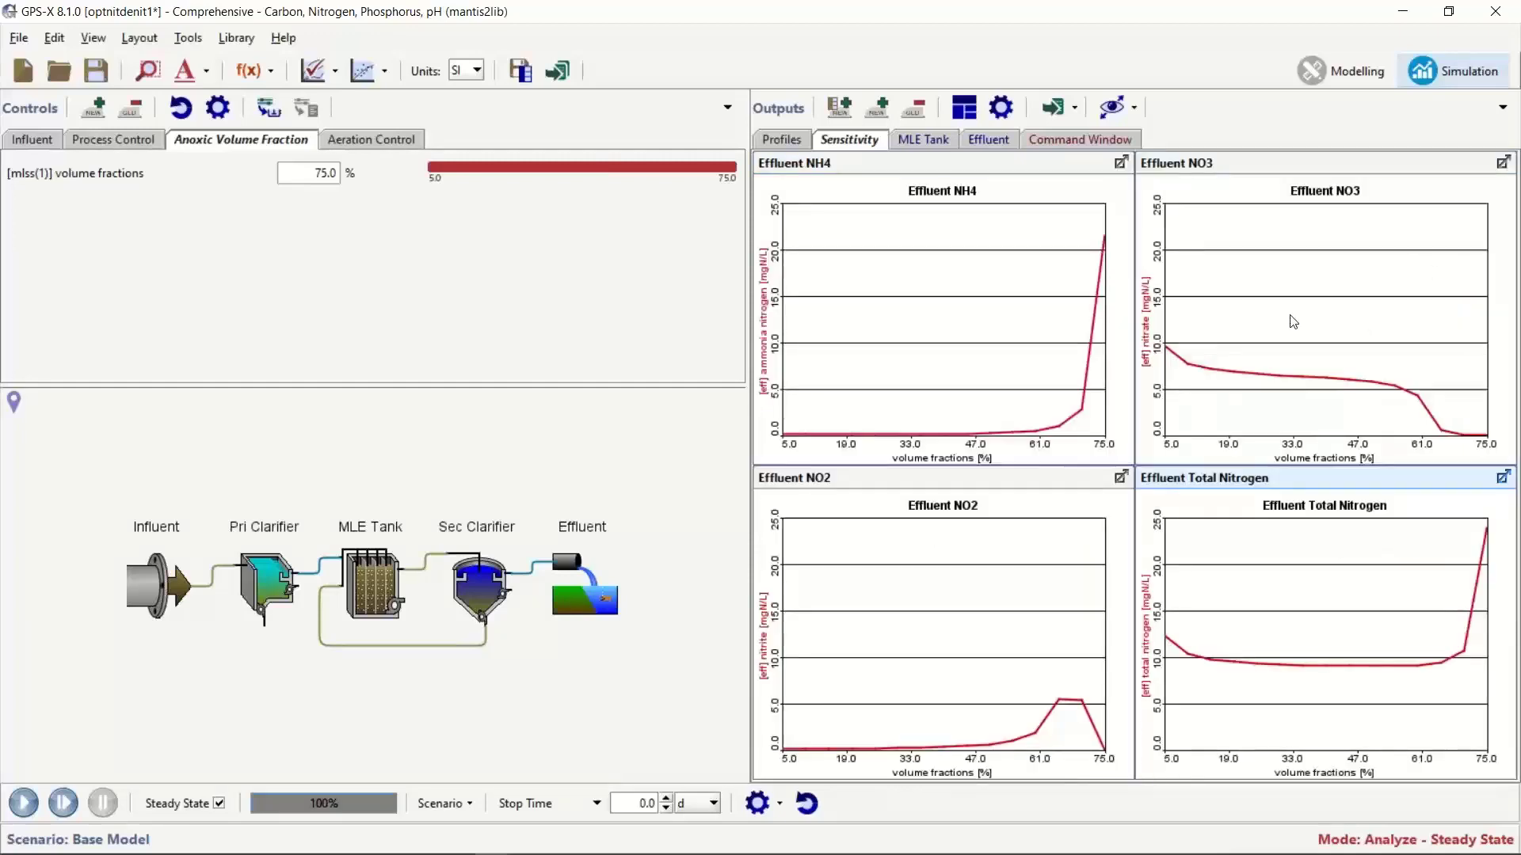
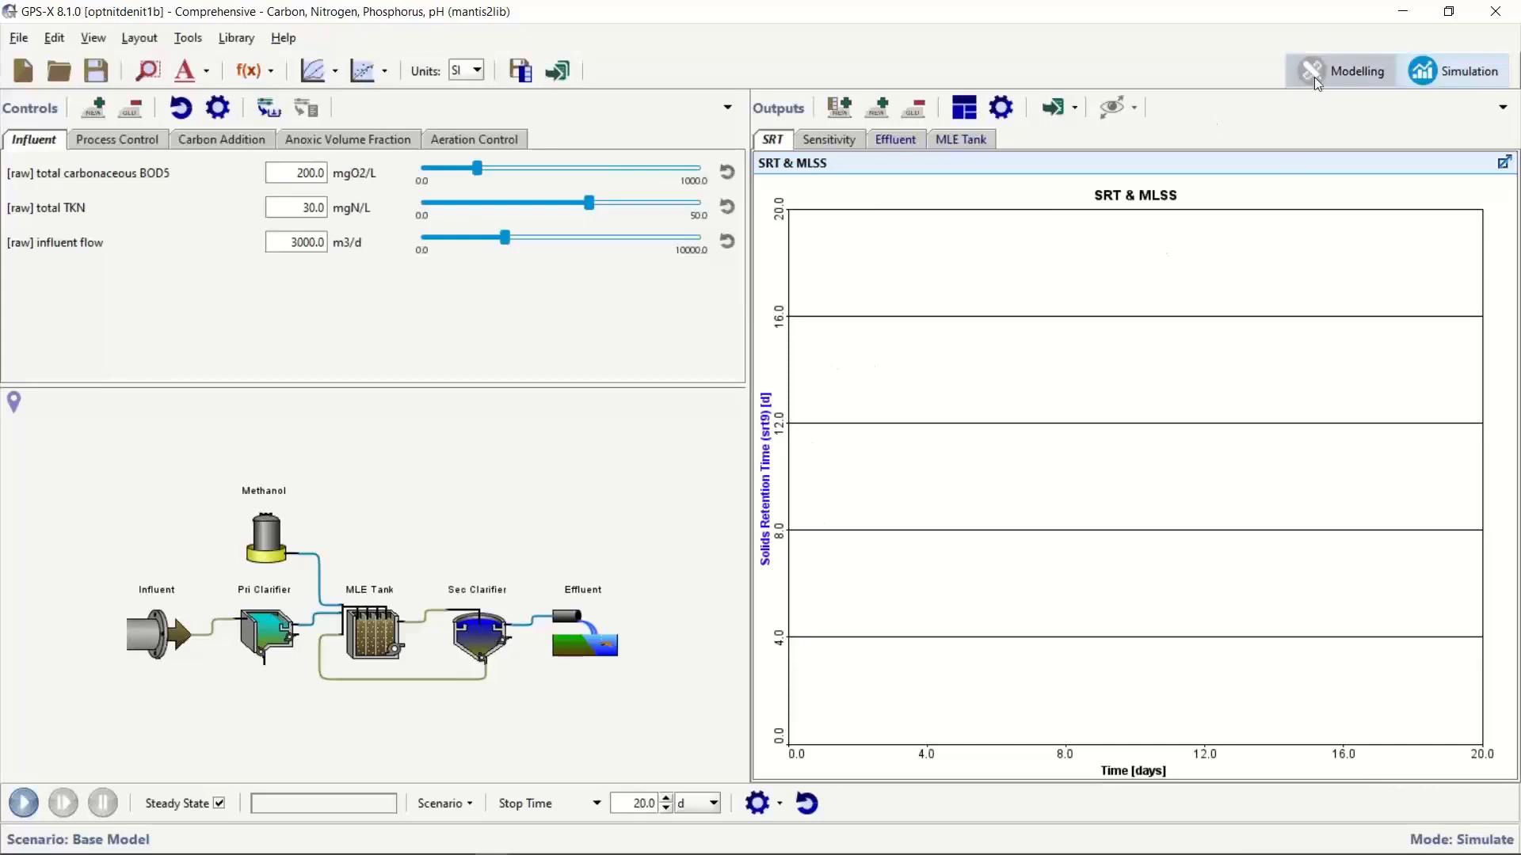
Step: Review the plant layout, then the Process Control, Carbon Addition and Anoxic Volume Fraction controls
left_click(1314, 69)
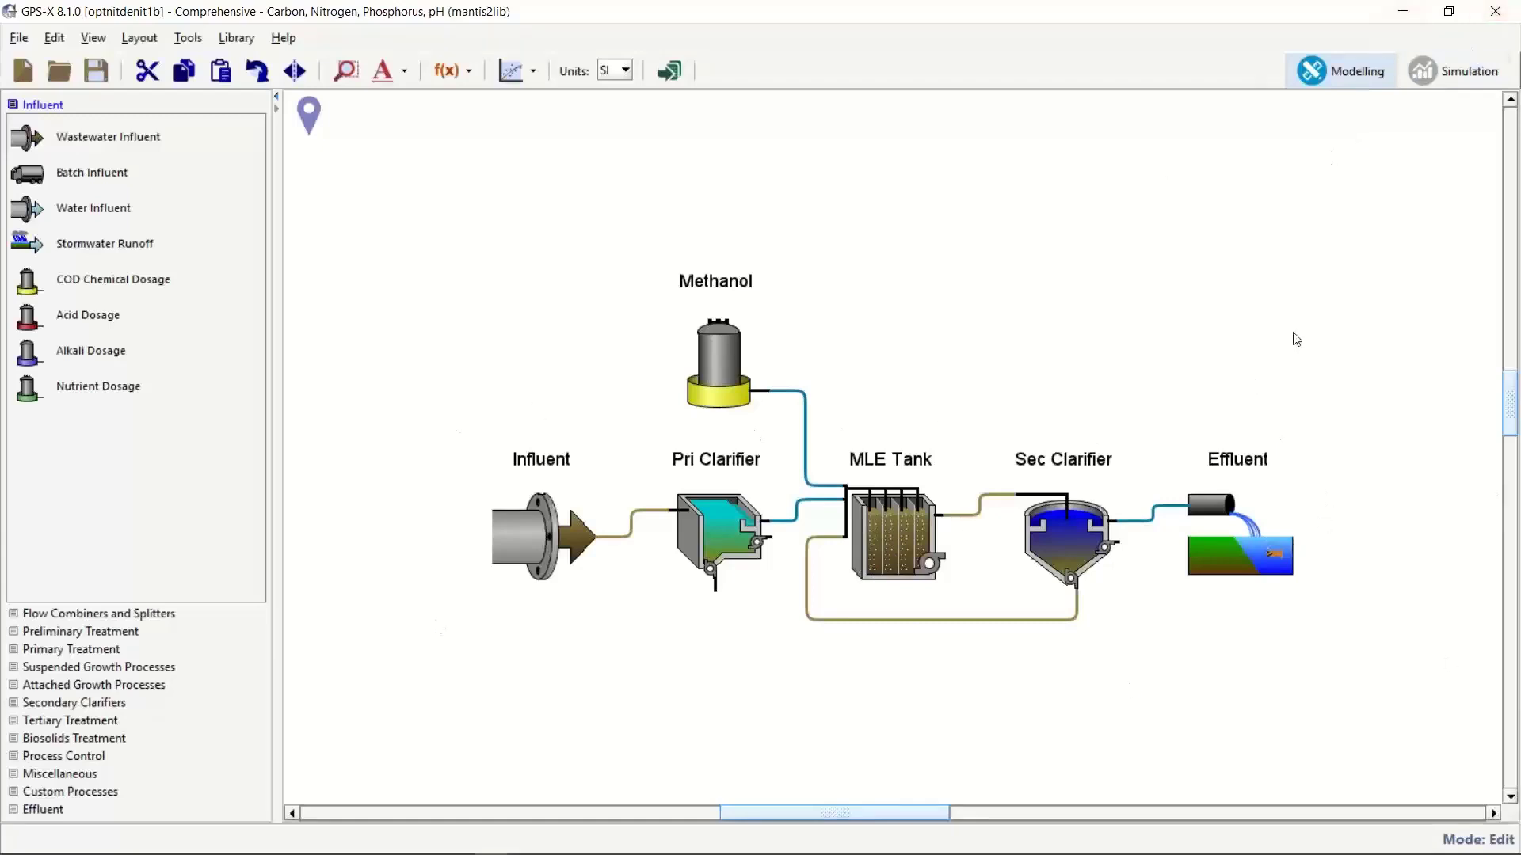
left_click(1470, 71)
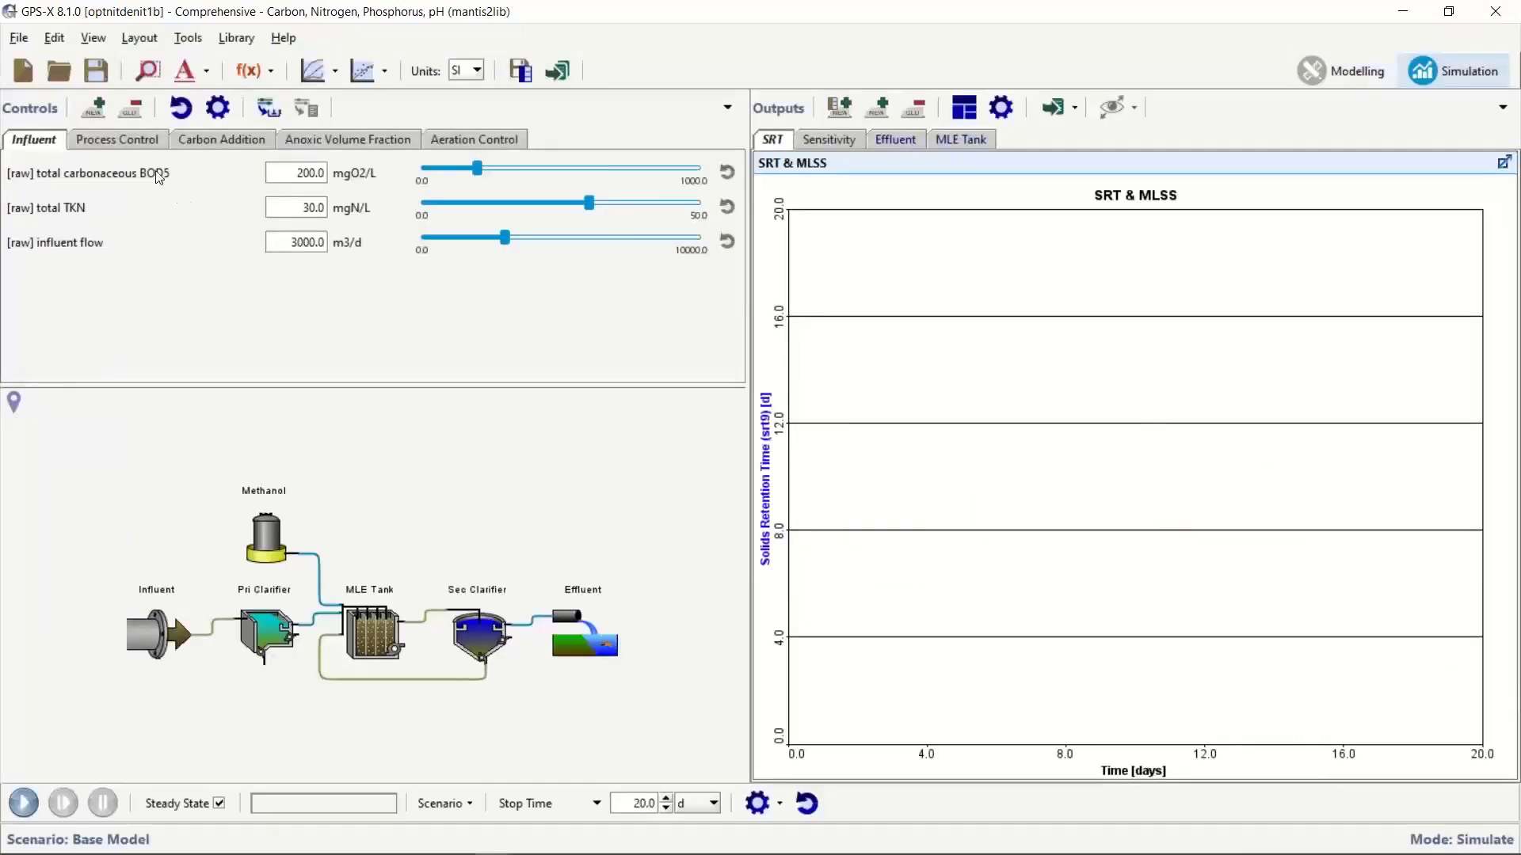
left_click(136, 150)
left_click(213, 147)
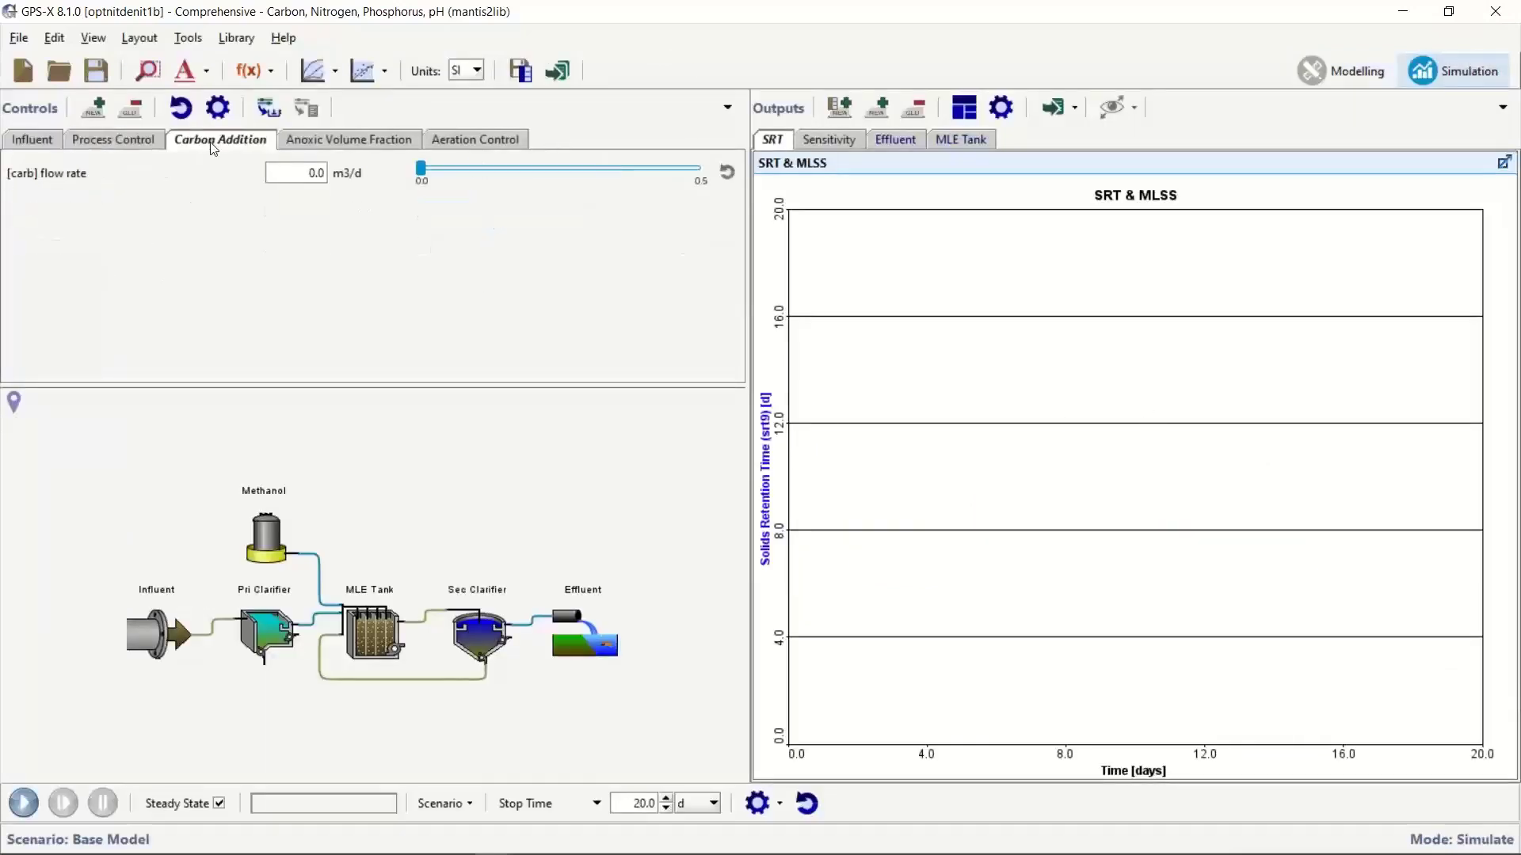
left_click(345, 150)
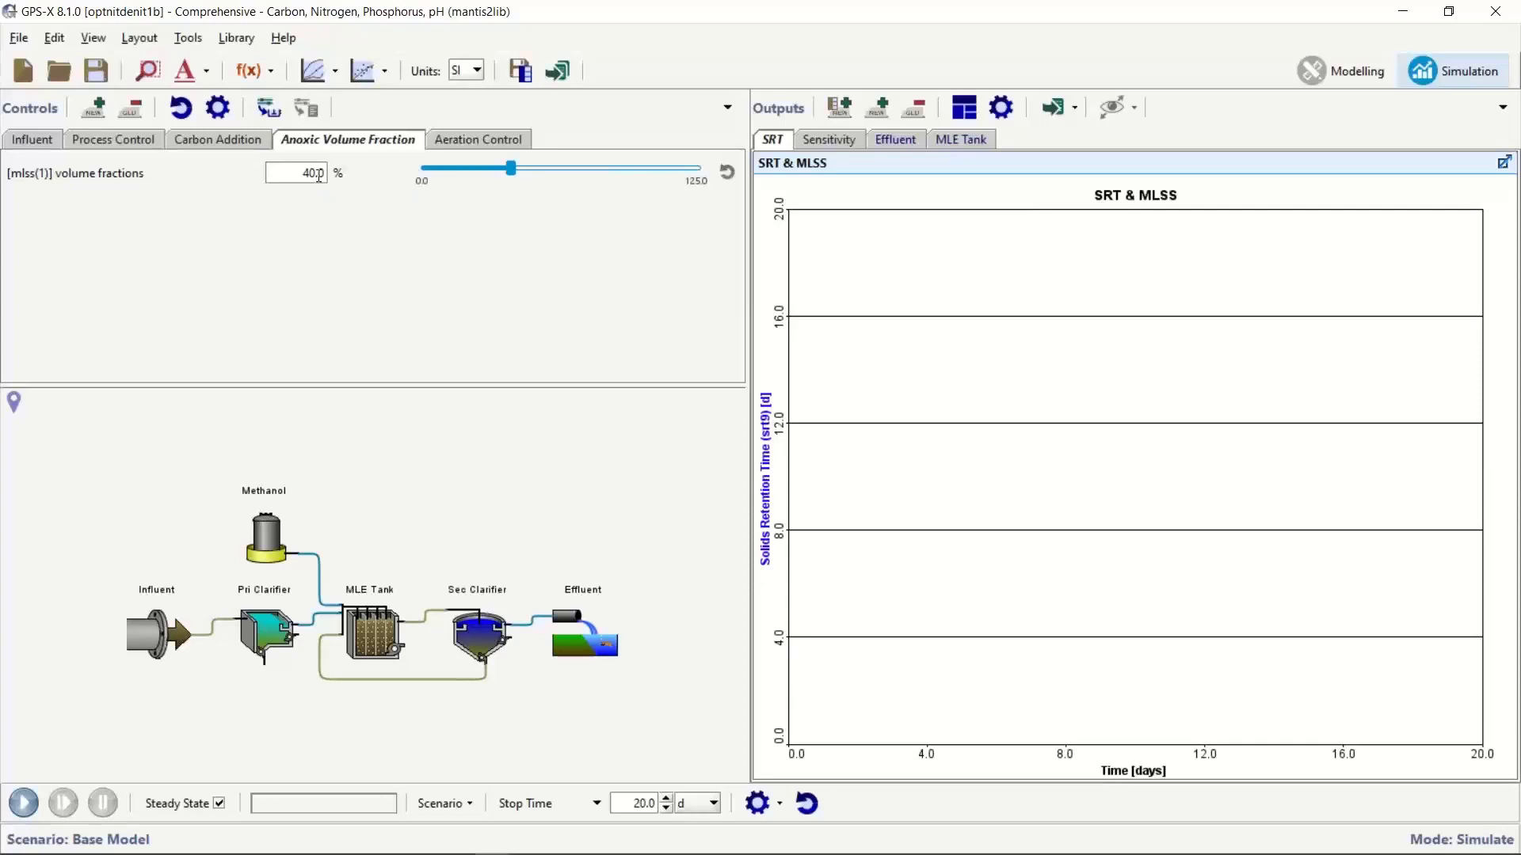
Step: Display the Carbon Addition control and the Sensitivity graphs, then start the steady-state simulation without carbon dosing, pausing and resuming it once
left_click(269, 141)
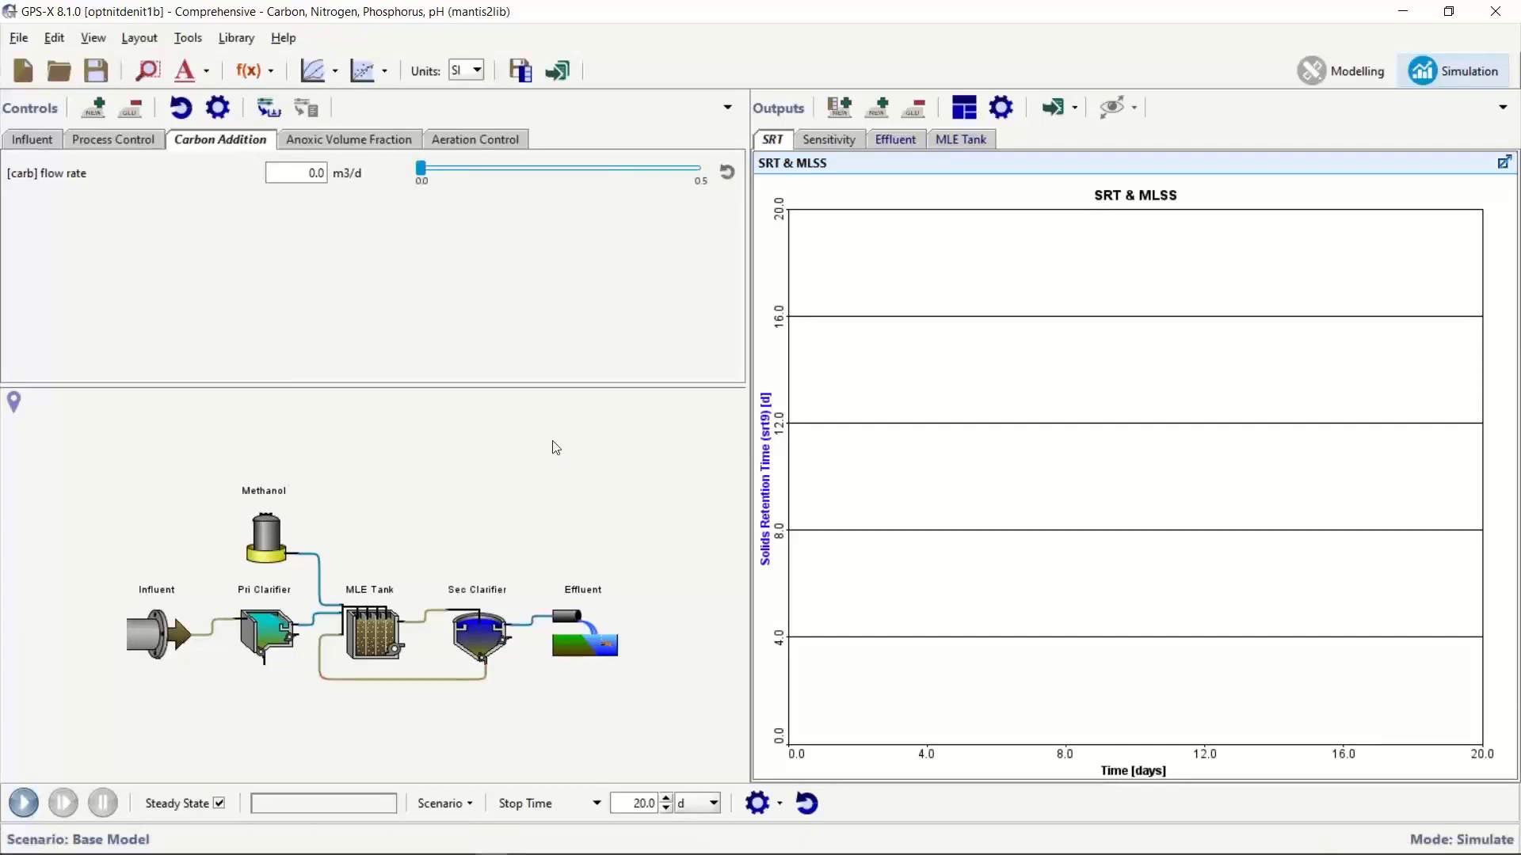
left_click(886, 140)
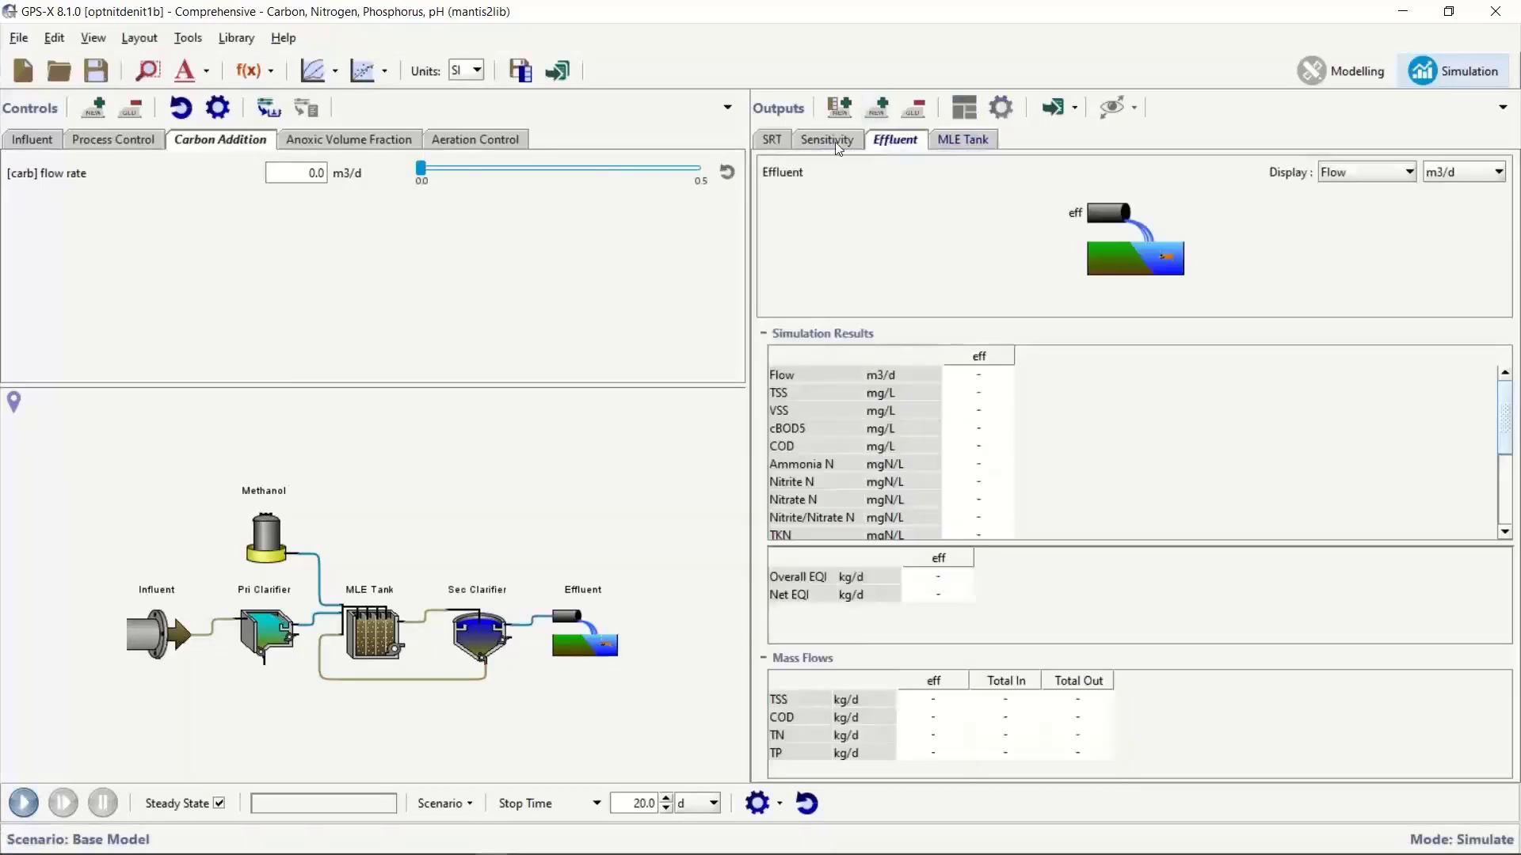
left_click(833, 141)
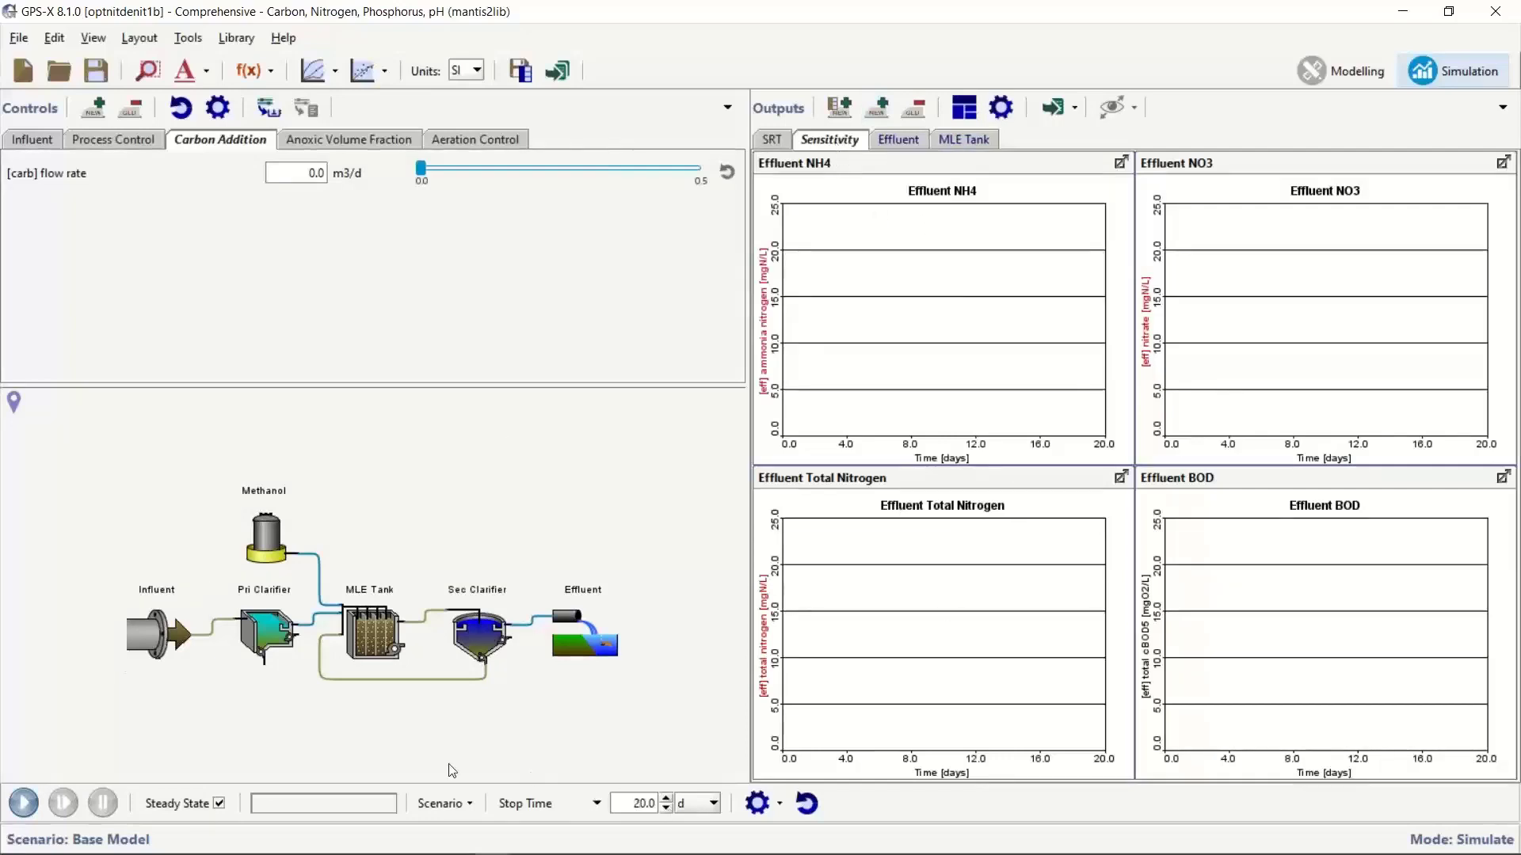
left_click(46, 800)
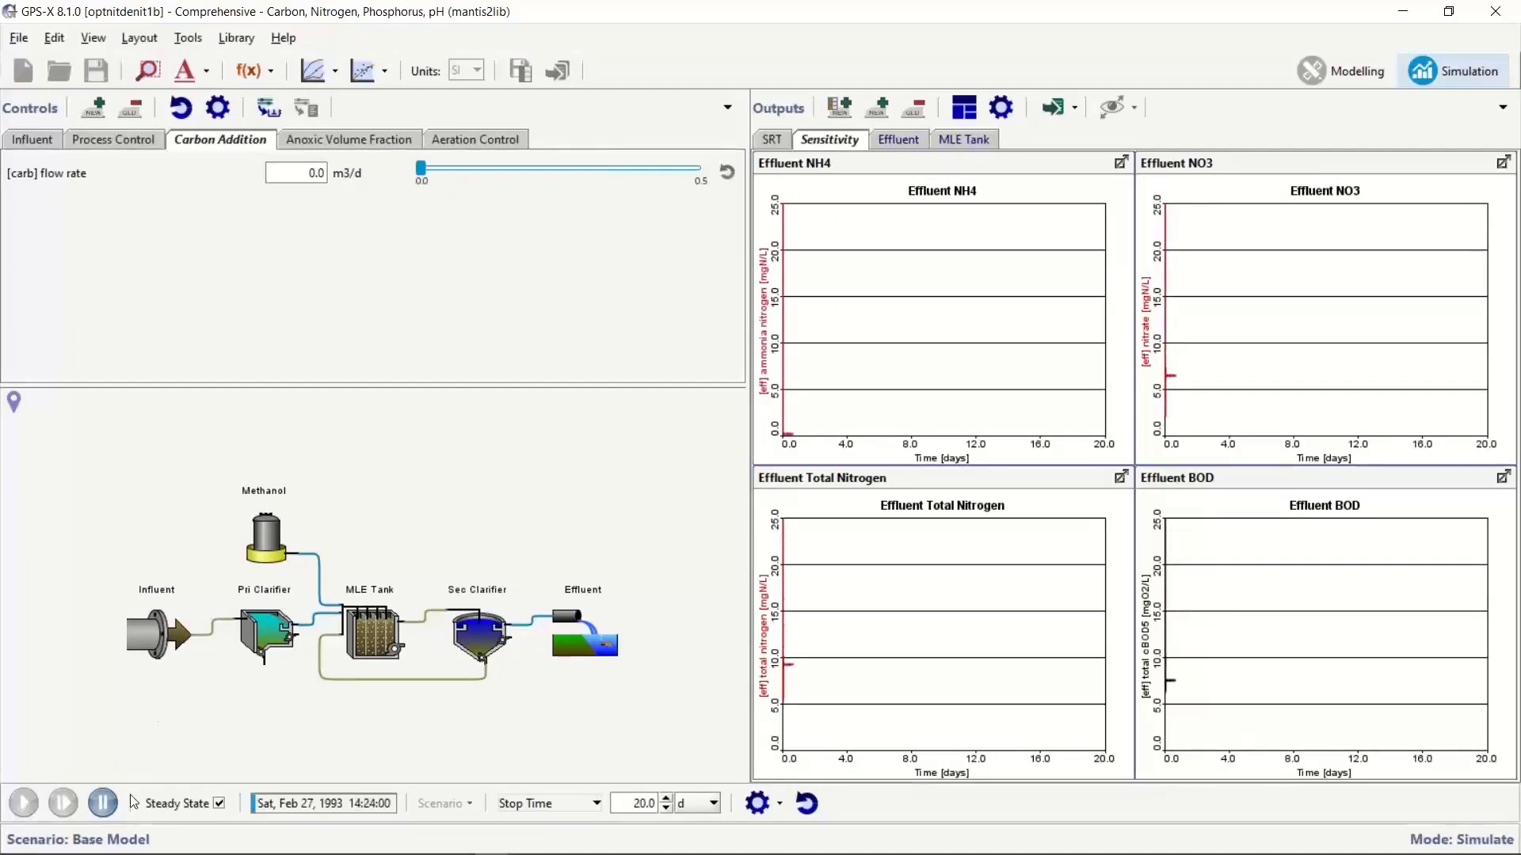
left_click(108, 804)
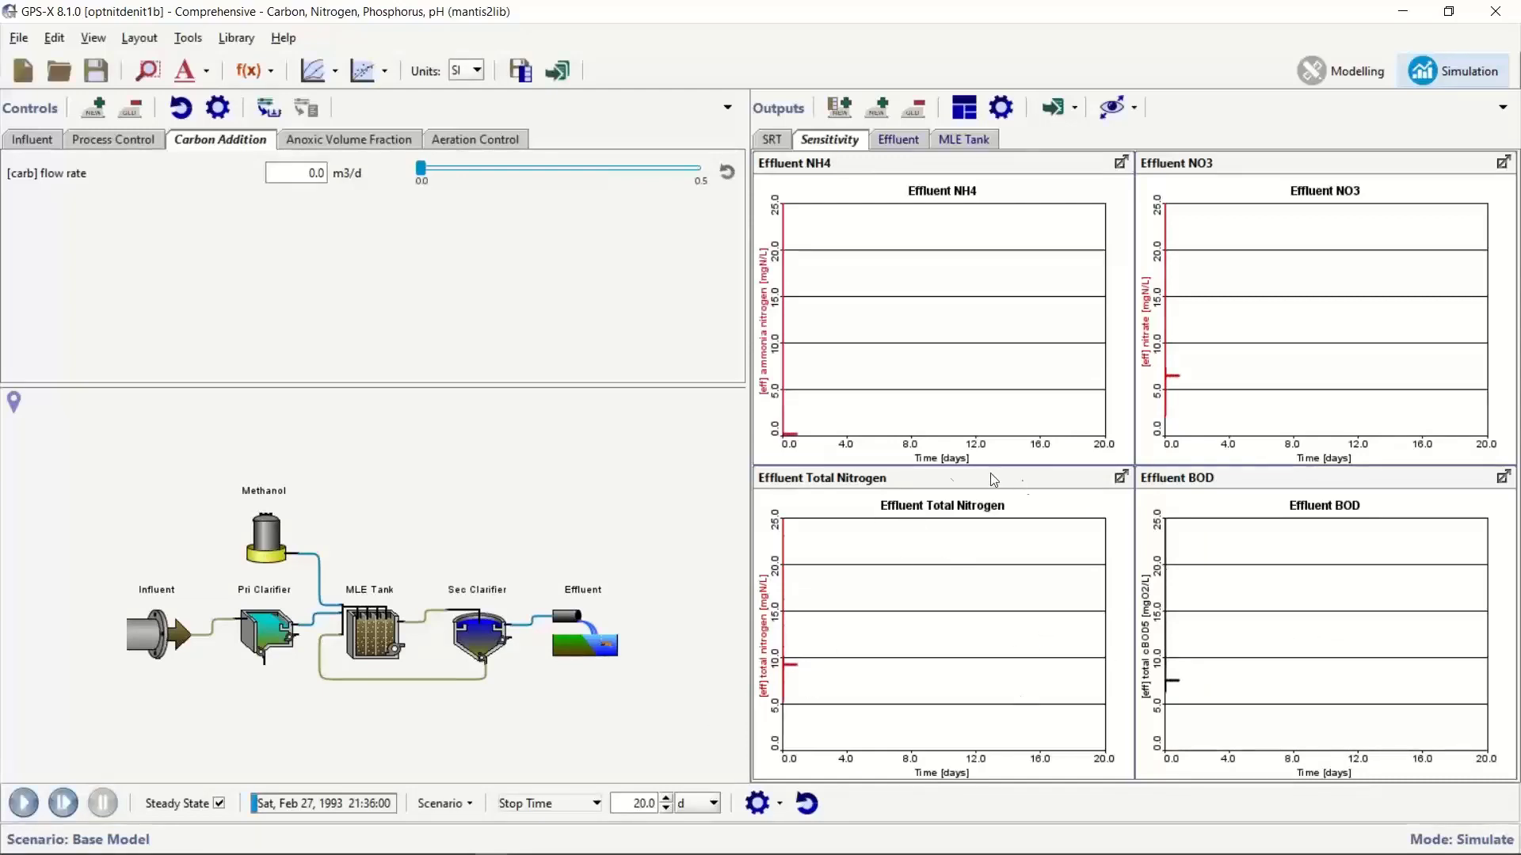
left_click(23, 803)
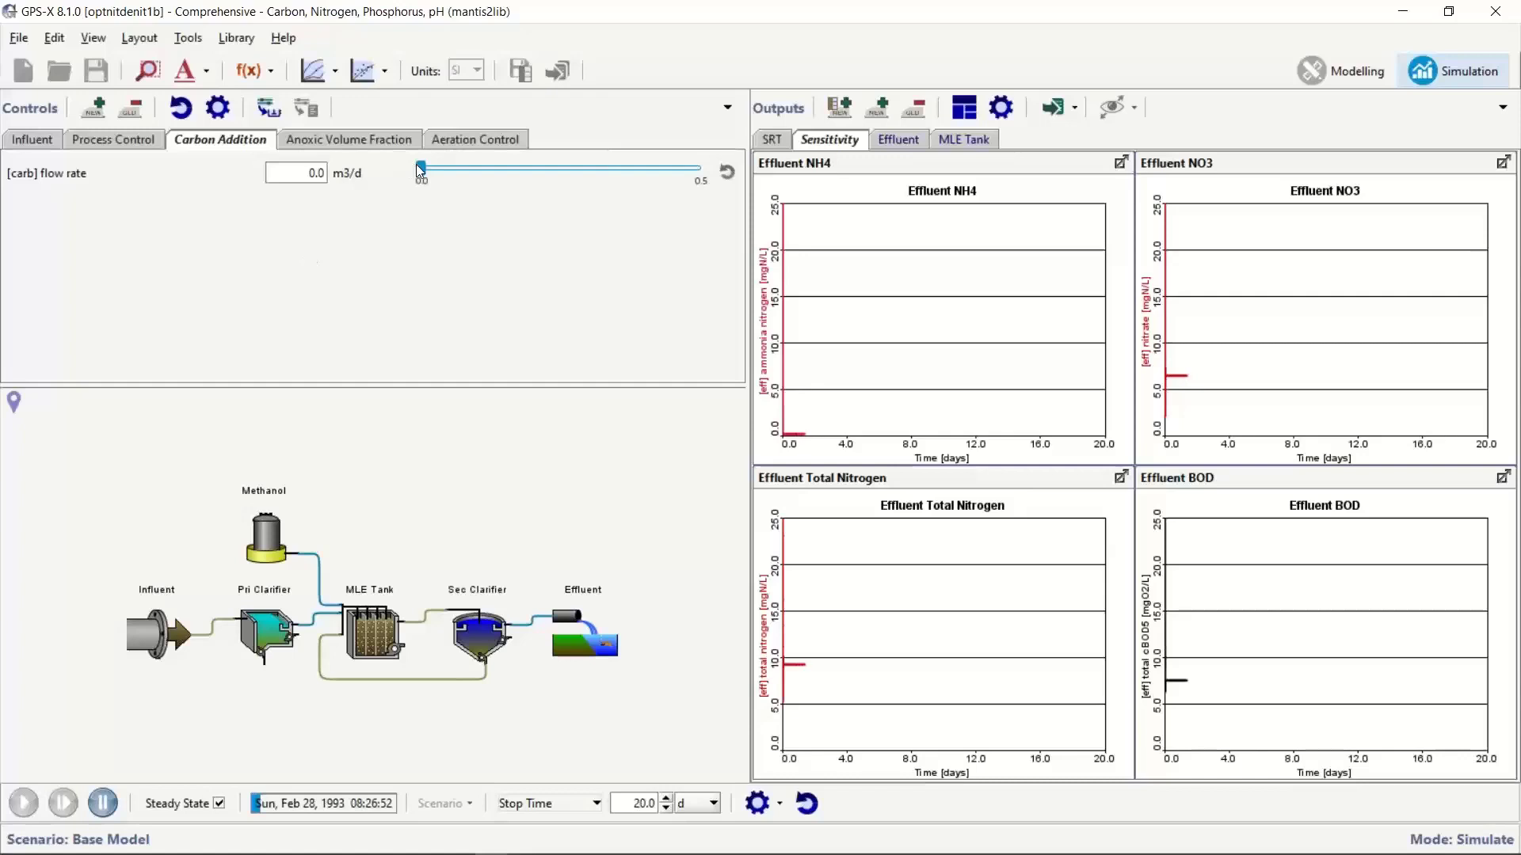
Step: Raise the [carb] flow rate during the run to 0.021, 0.067, 0.0915, 0.109 and 0.132 m3/d in turn, then pause the simulation
left_click_drag(419, 168, 431, 167)
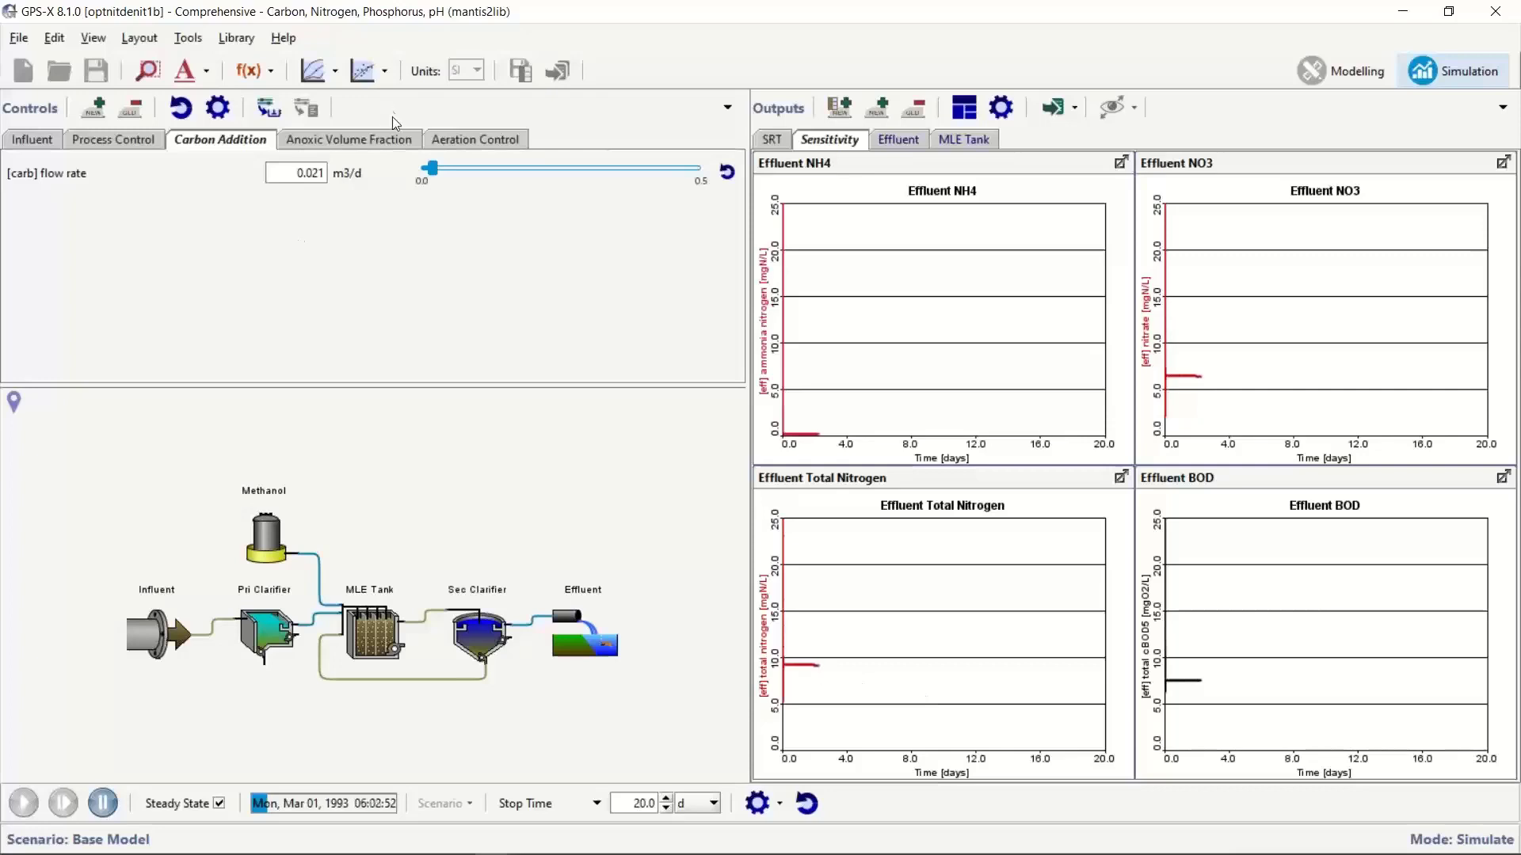
left_click_drag(432, 167, 464, 186)
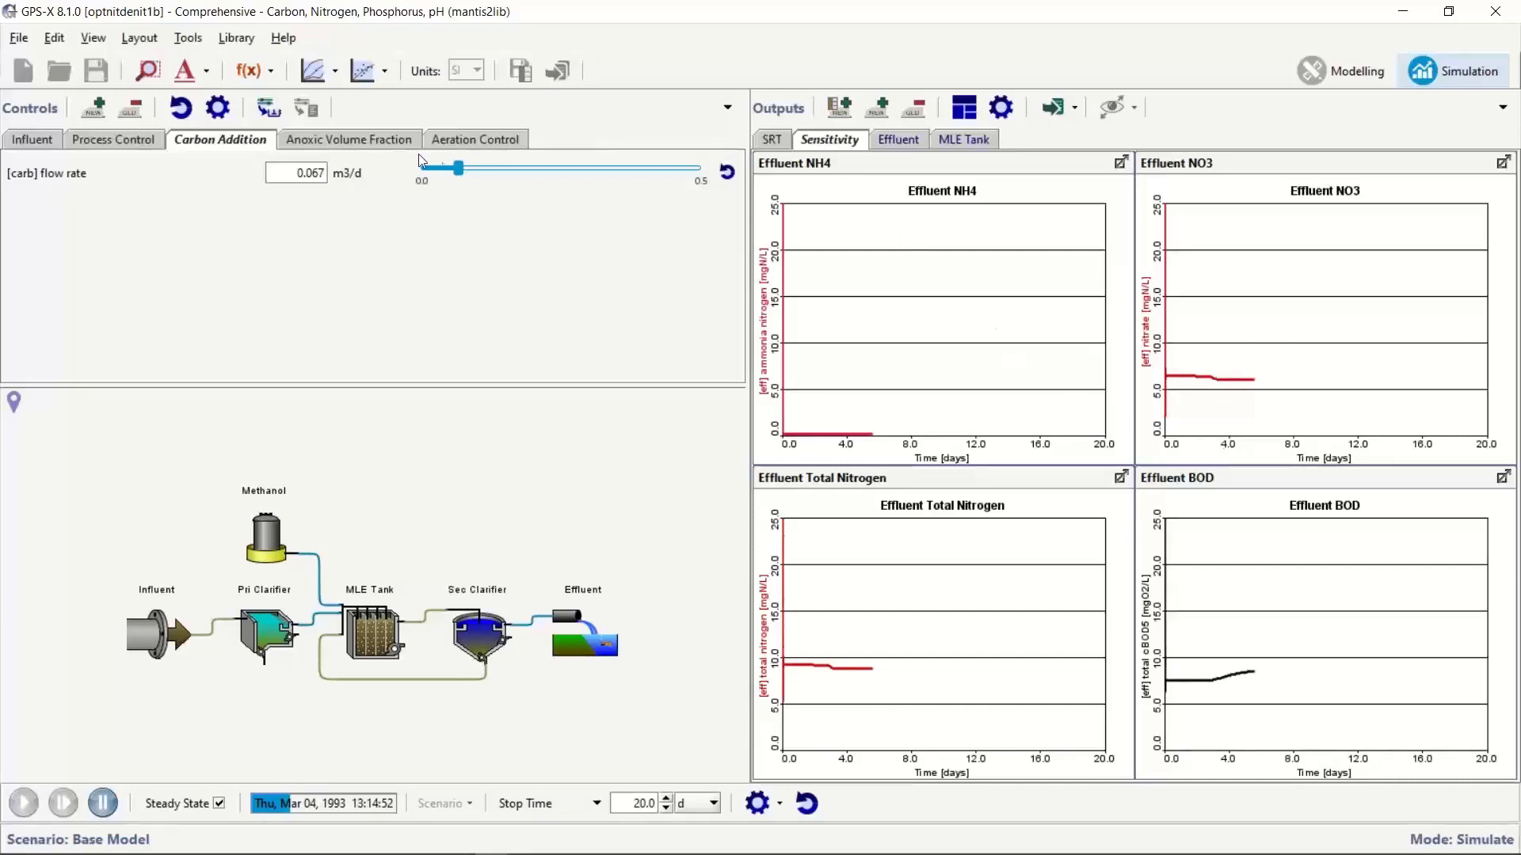
left_click_drag(458, 168, 473, 168)
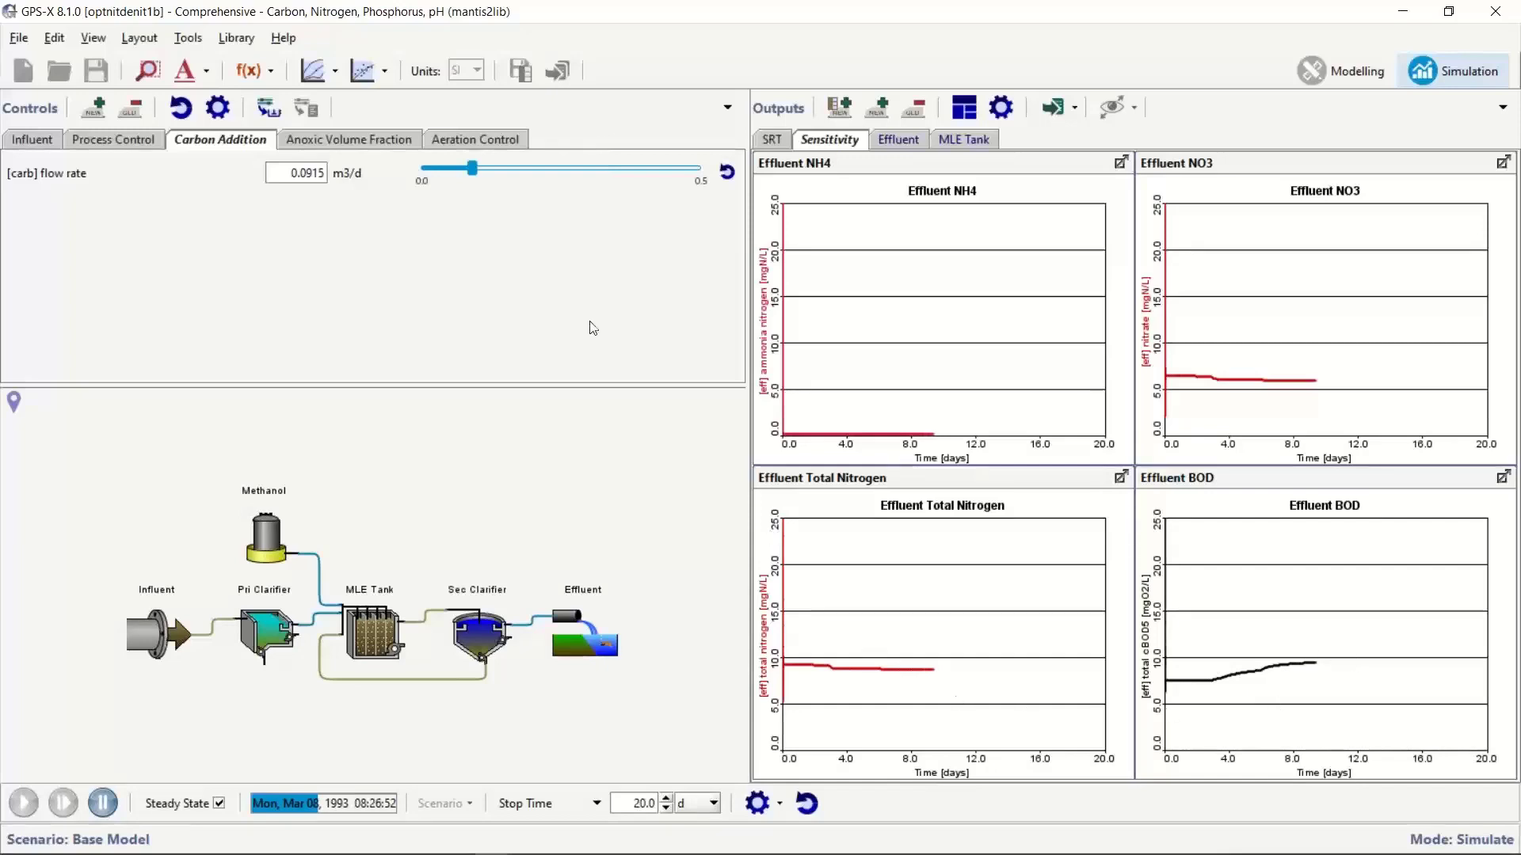
left_click_drag(473, 168, 482, 167)
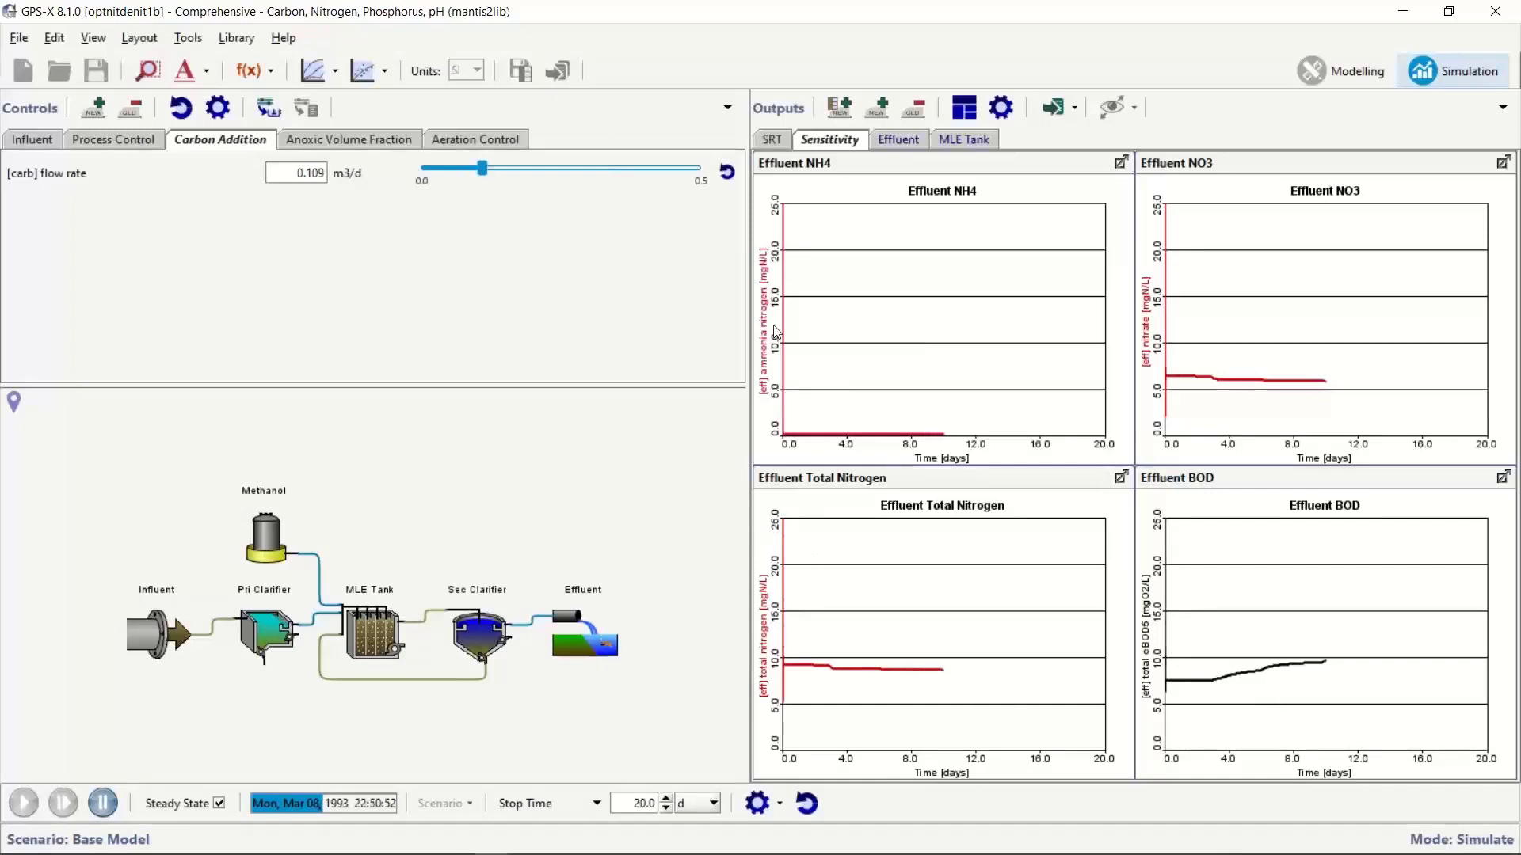
left_click_drag(482, 168, 495, 168)
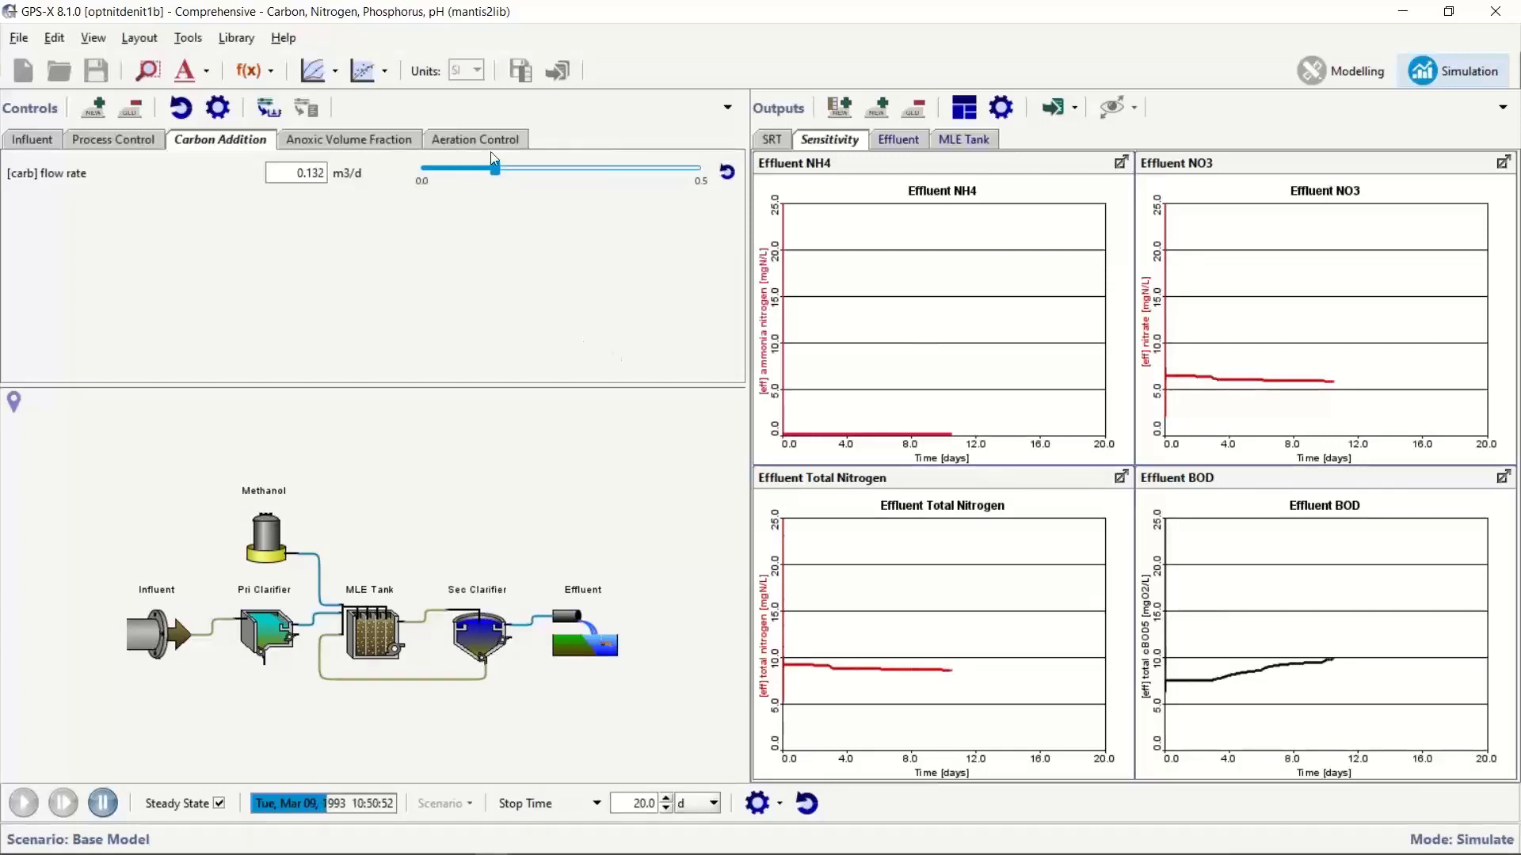
left_click(103, 804)
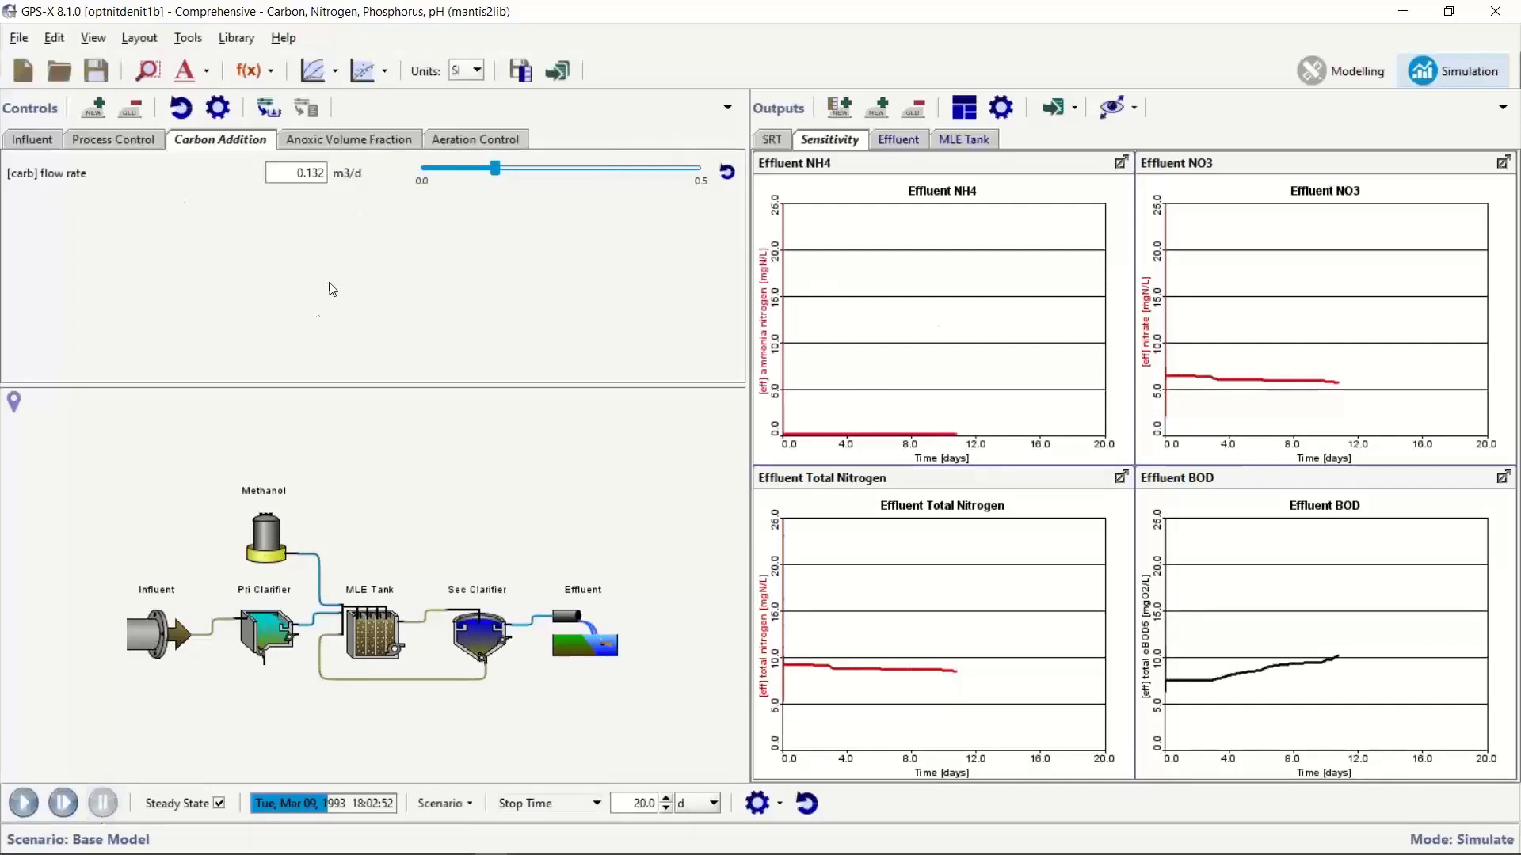
Step: Restore the [carb] flow rate to its default value and reset the simulation
left_click(726, 172)
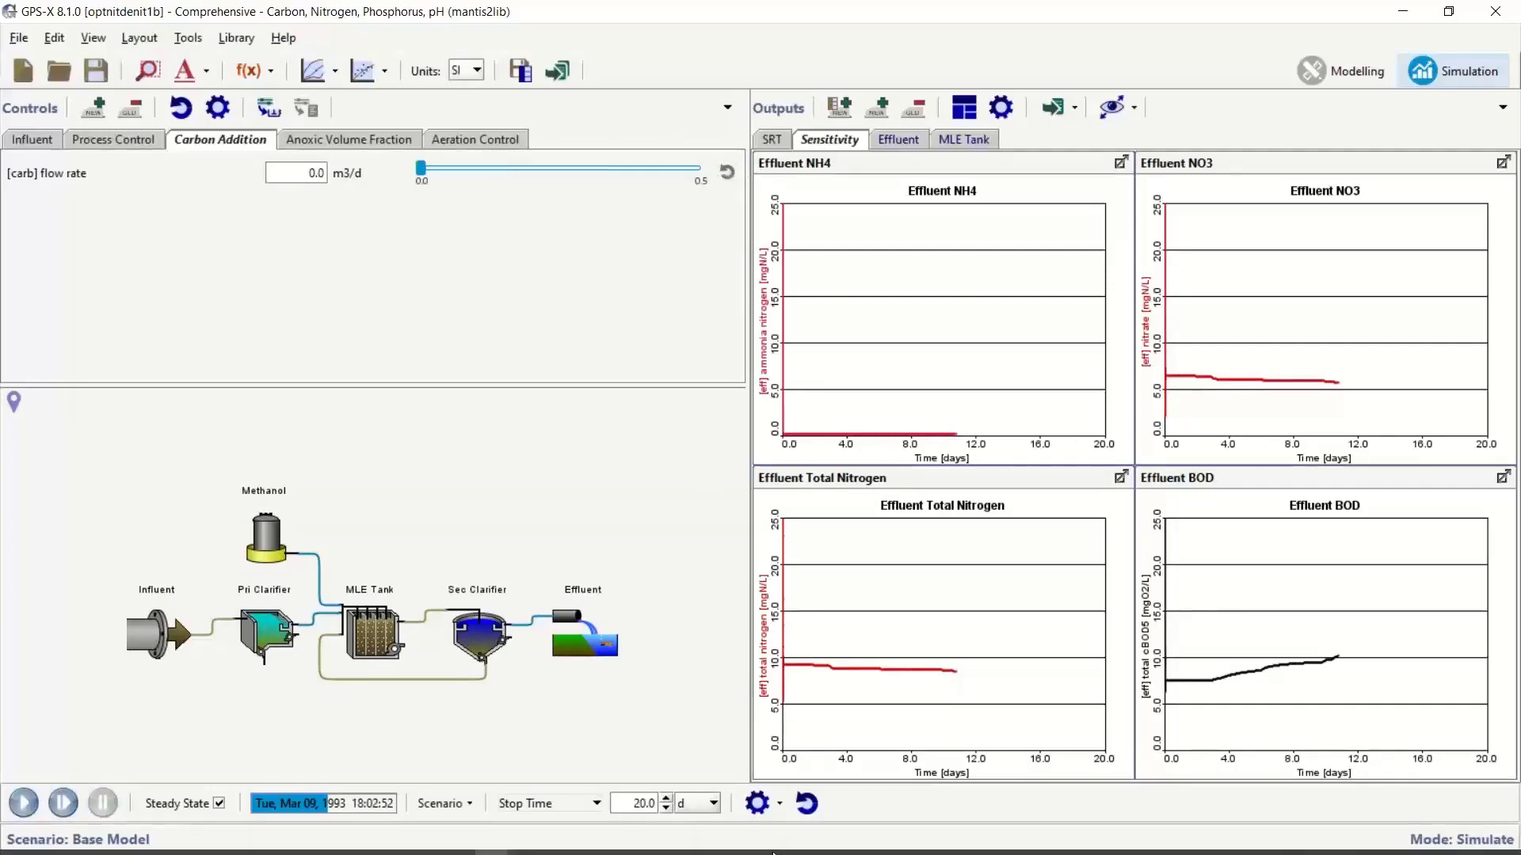
left_click(815, 804)
left_click(716, 454)
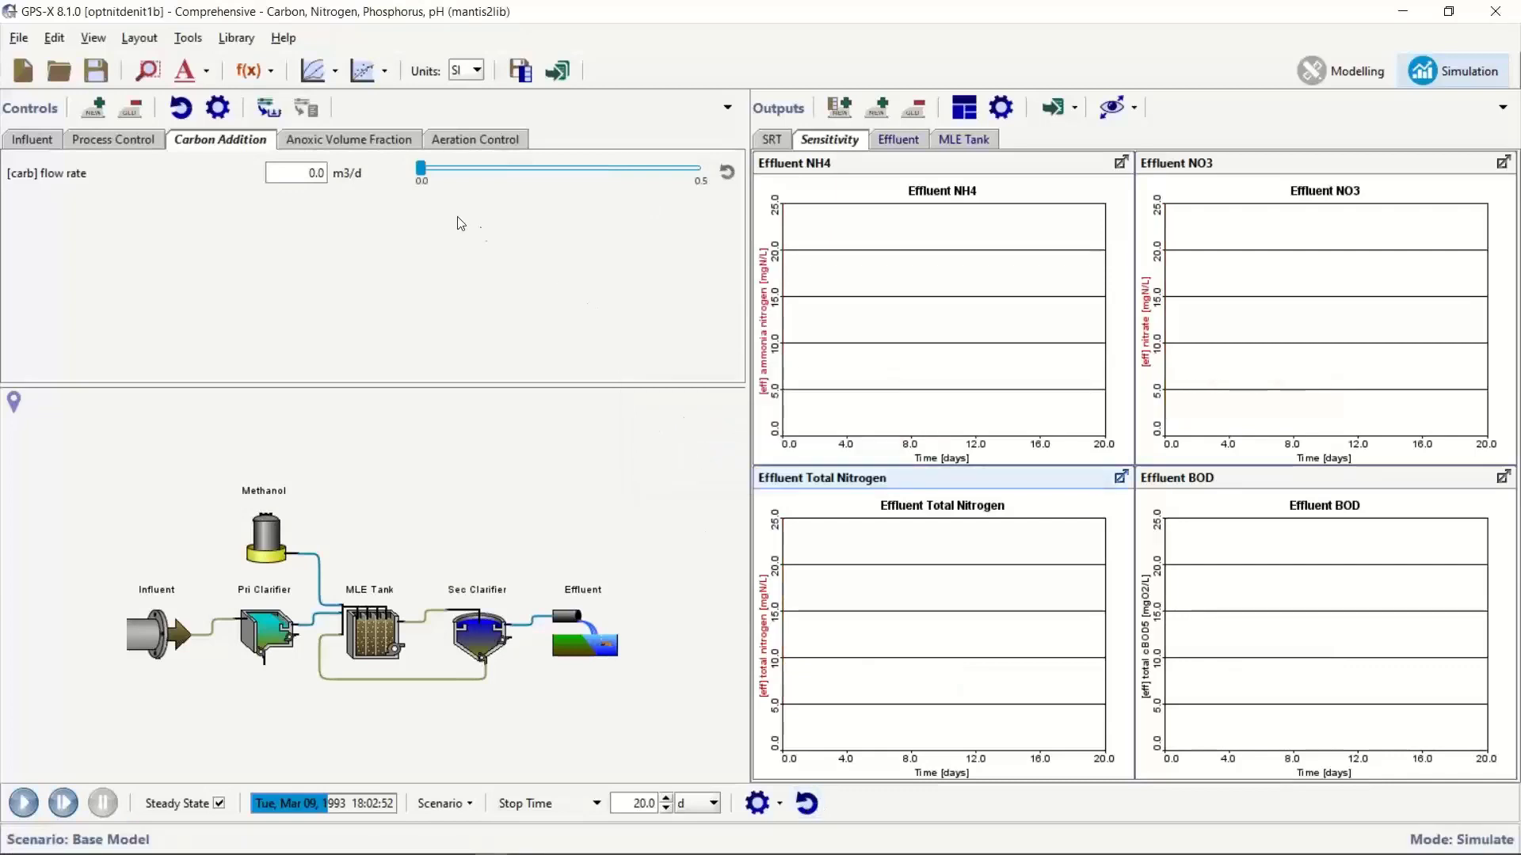
Step: Change the [carb] flow rate control to type Analyze - Step and turn on Analyze Mode
left_click(217, 107)
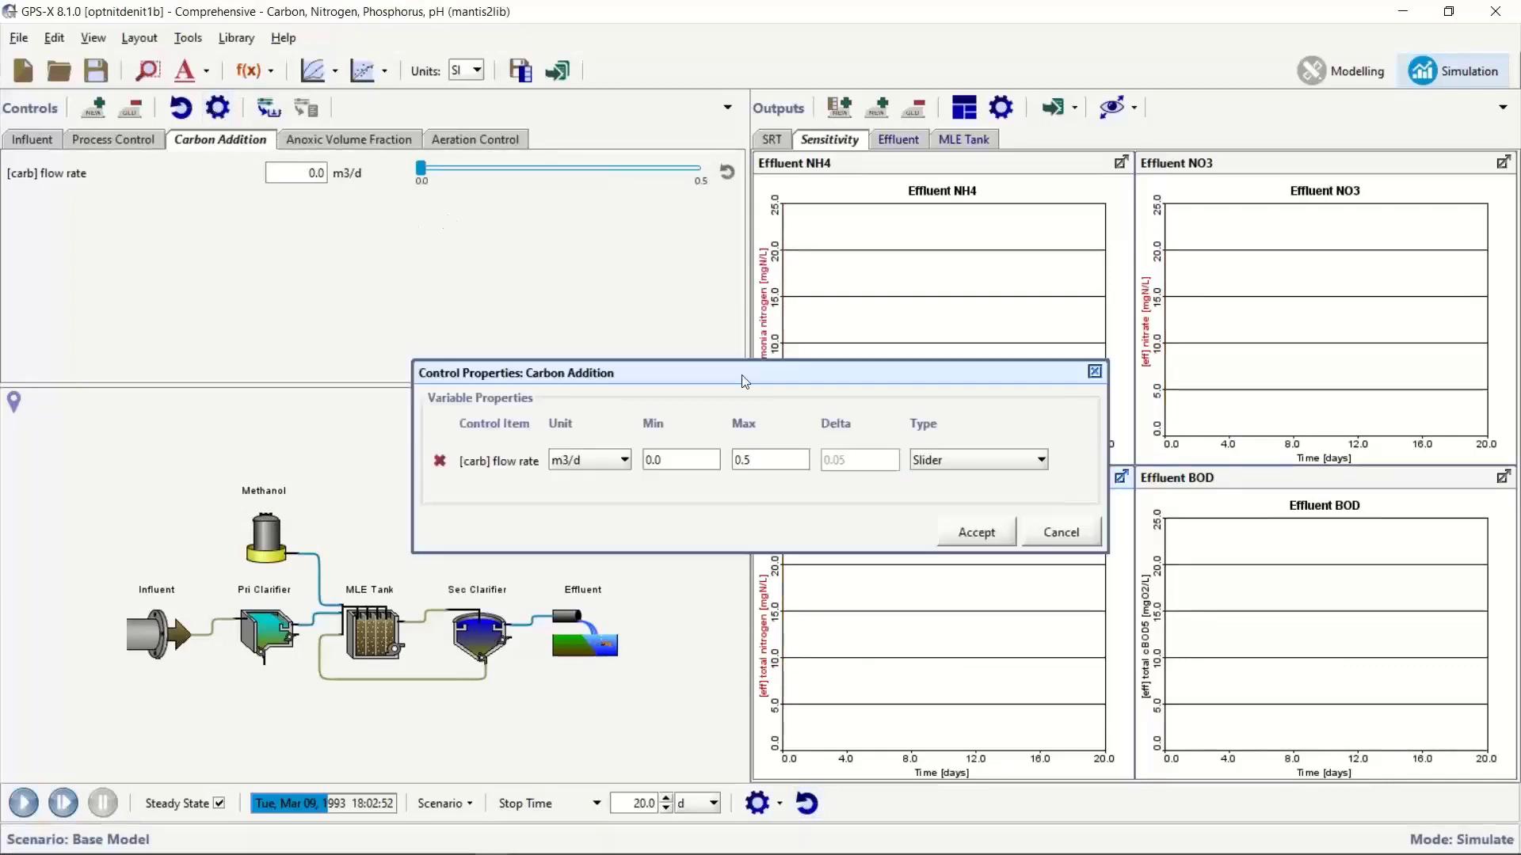
left_click(979, 461)
left_click(960, 516)
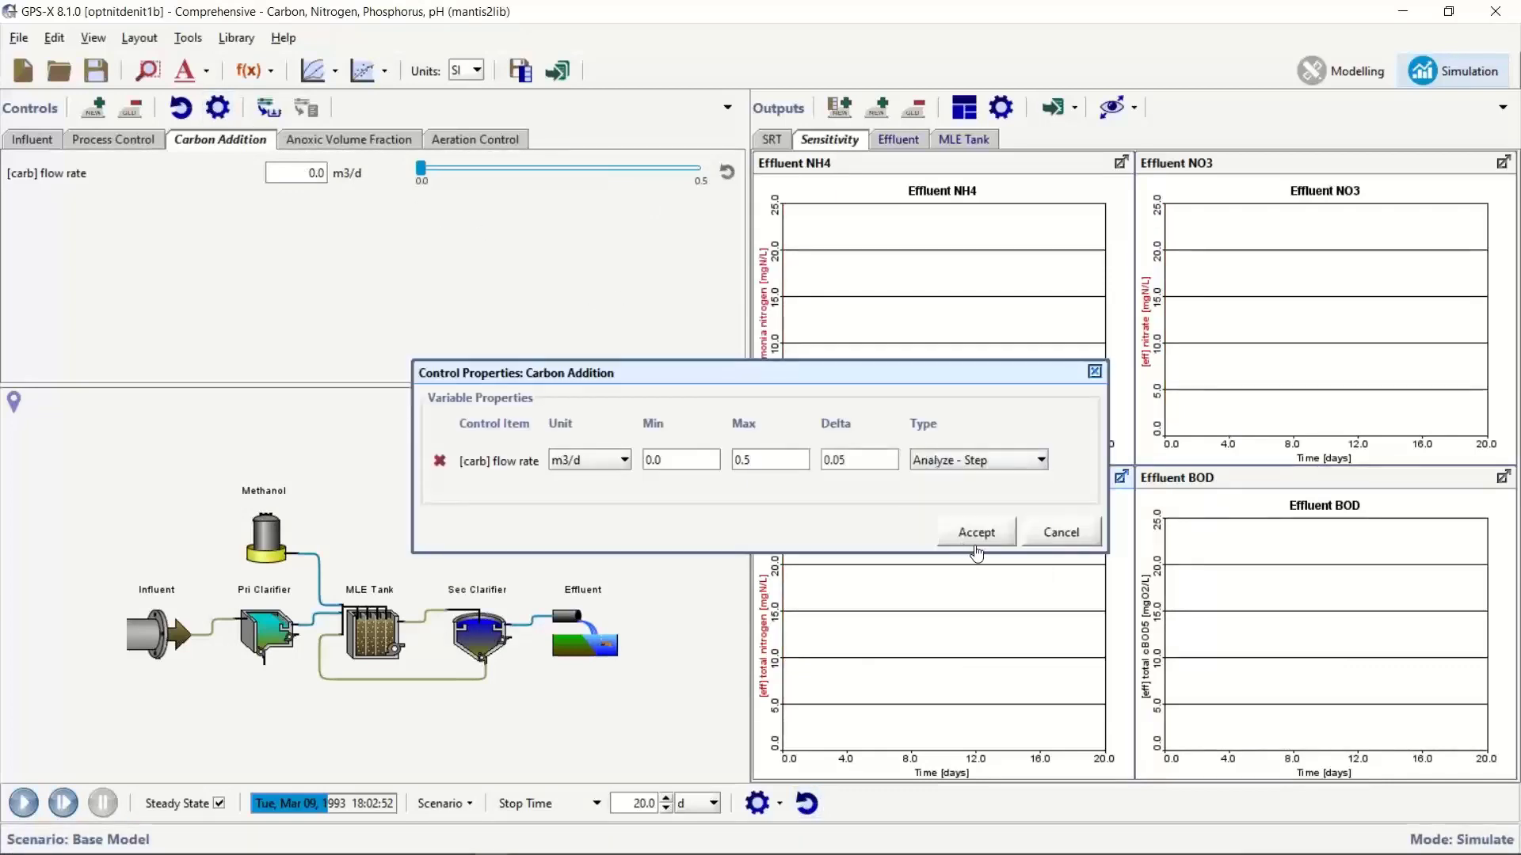
left_click(981, 542)
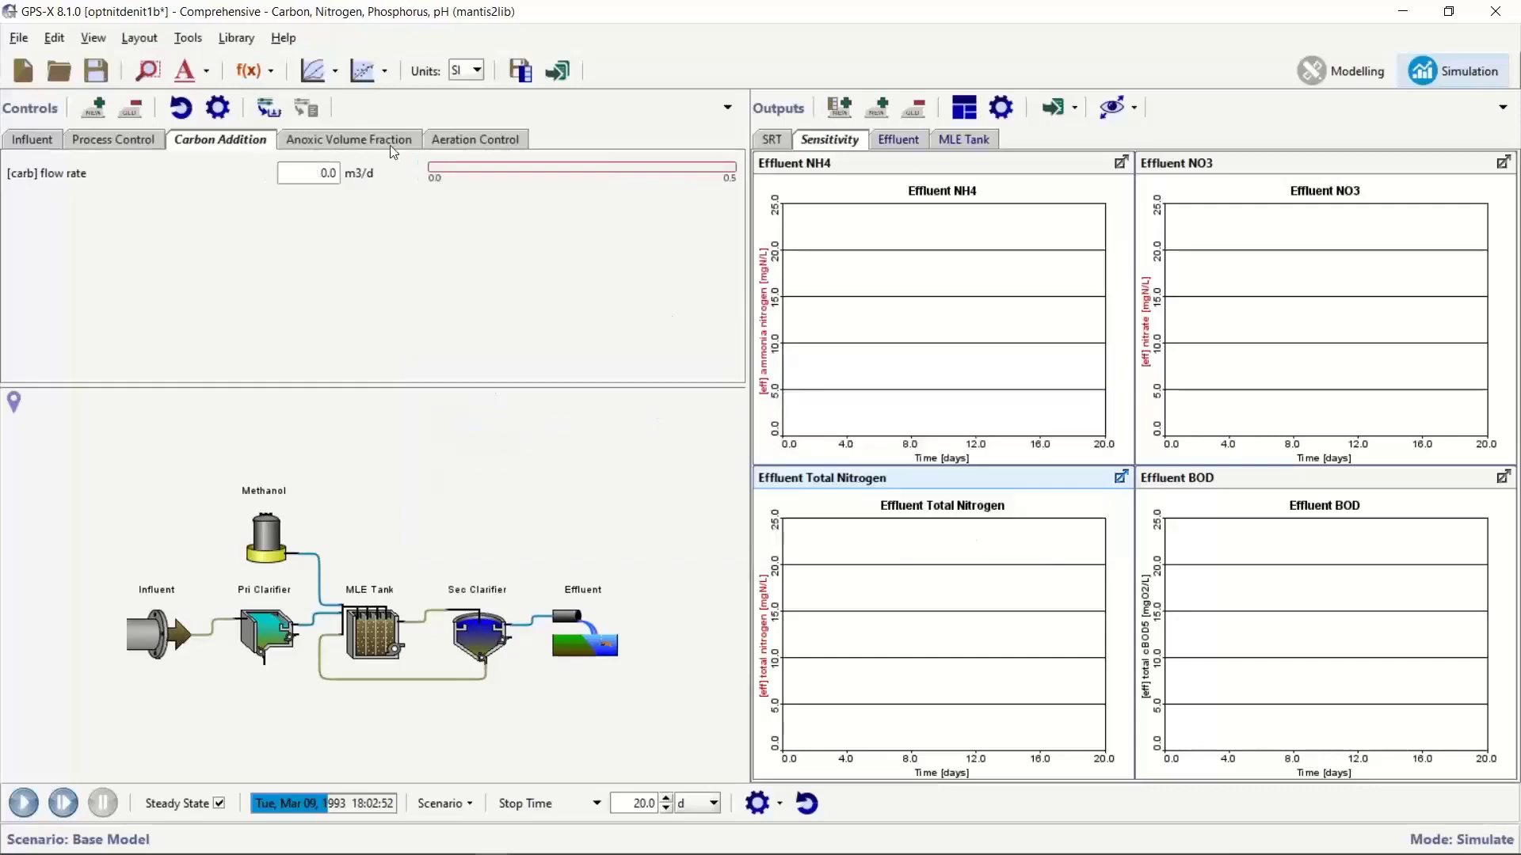
left_click(334, 71)
left_click(245, 101)
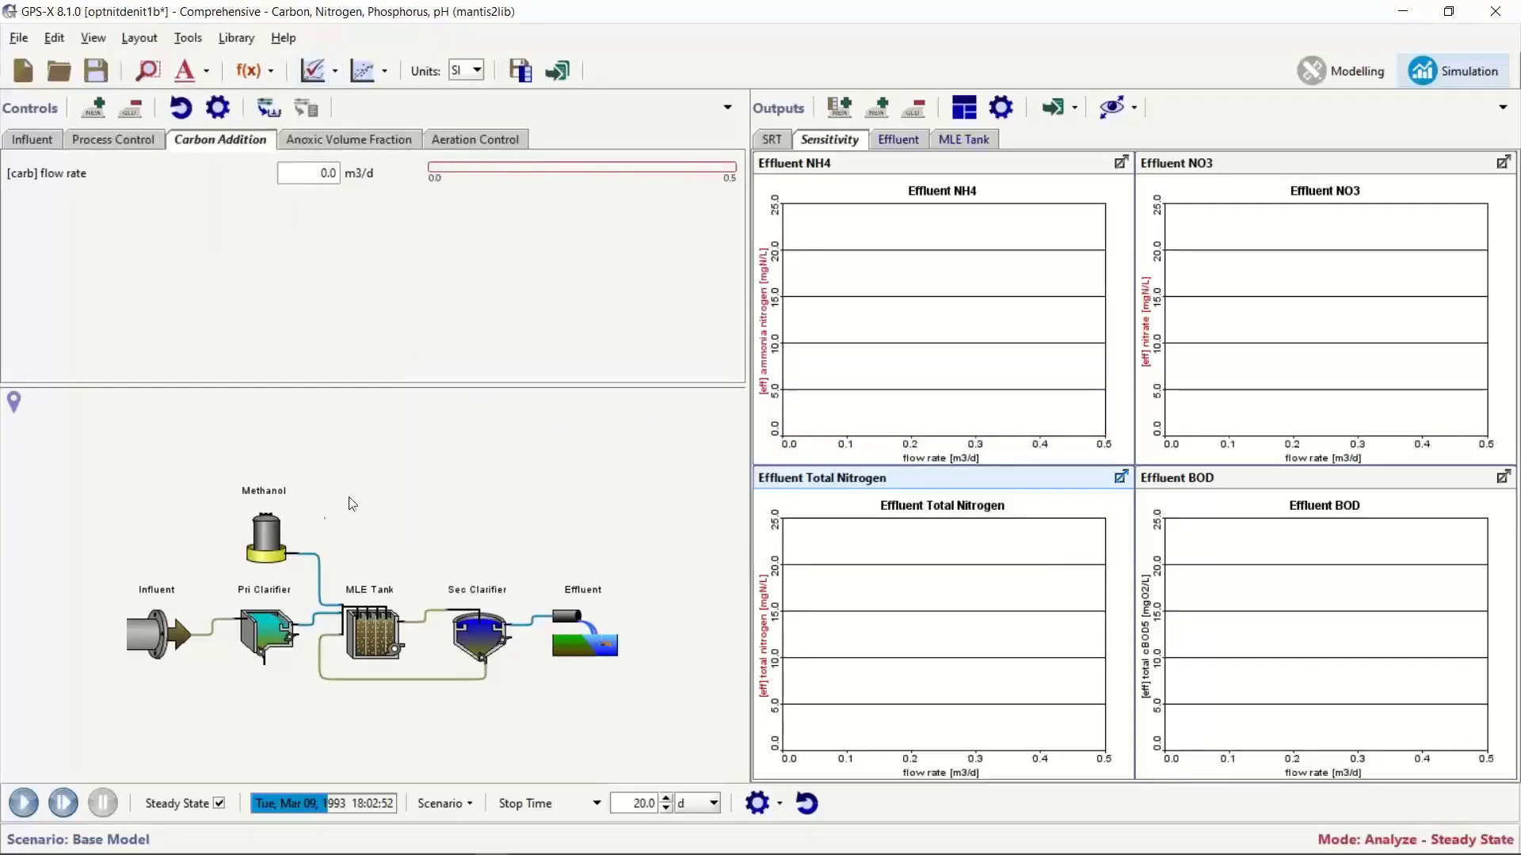
Step: Run the steady-state analysis of the [carb] flow rate and read the Effluent Total Nitrogen curve at both ends
left_click(37, 811)
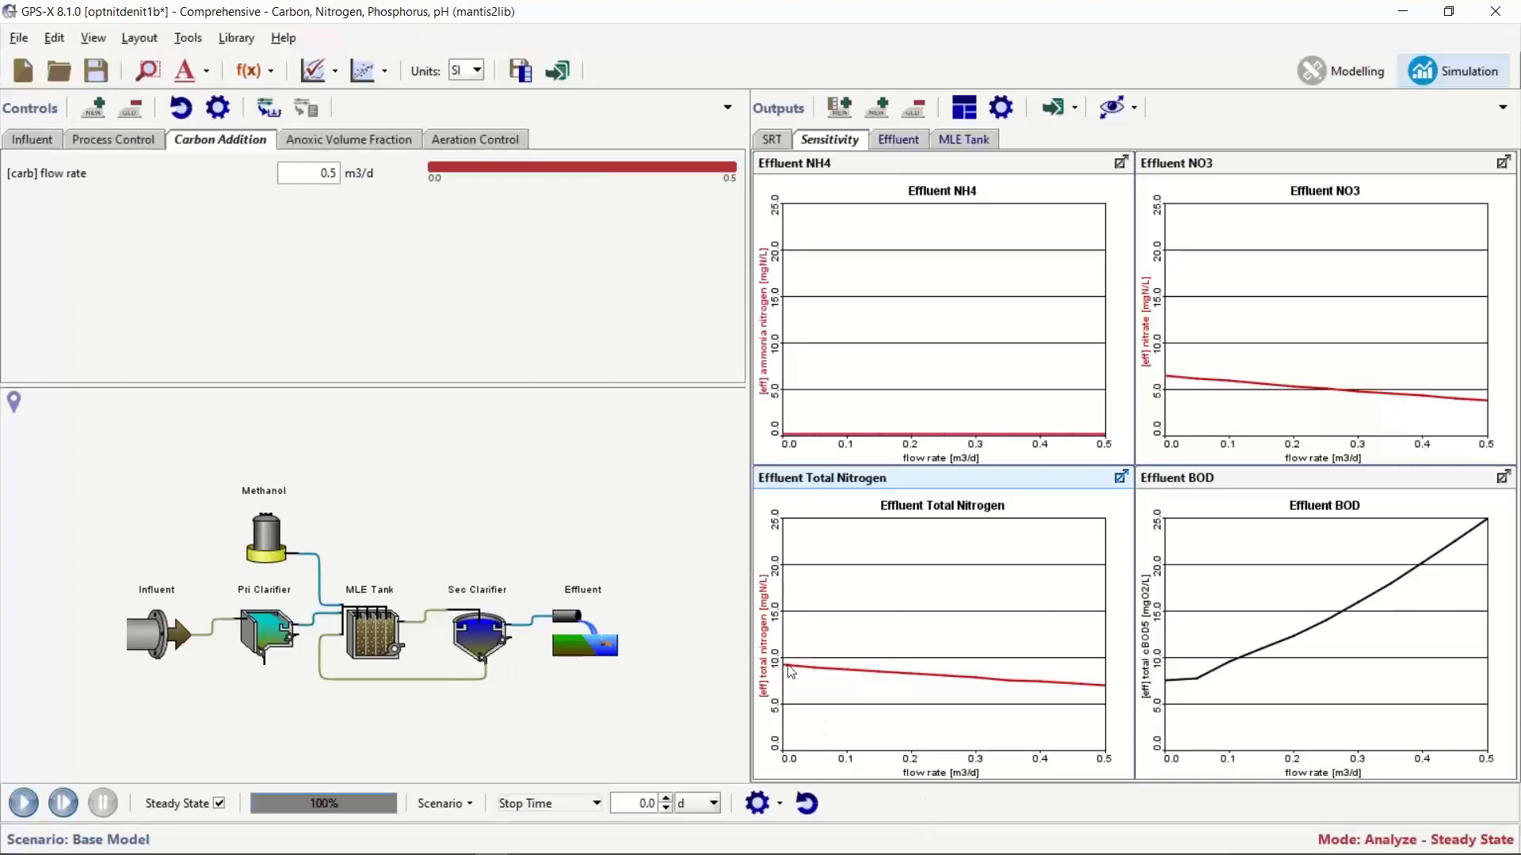
mouse_move(791, 672)
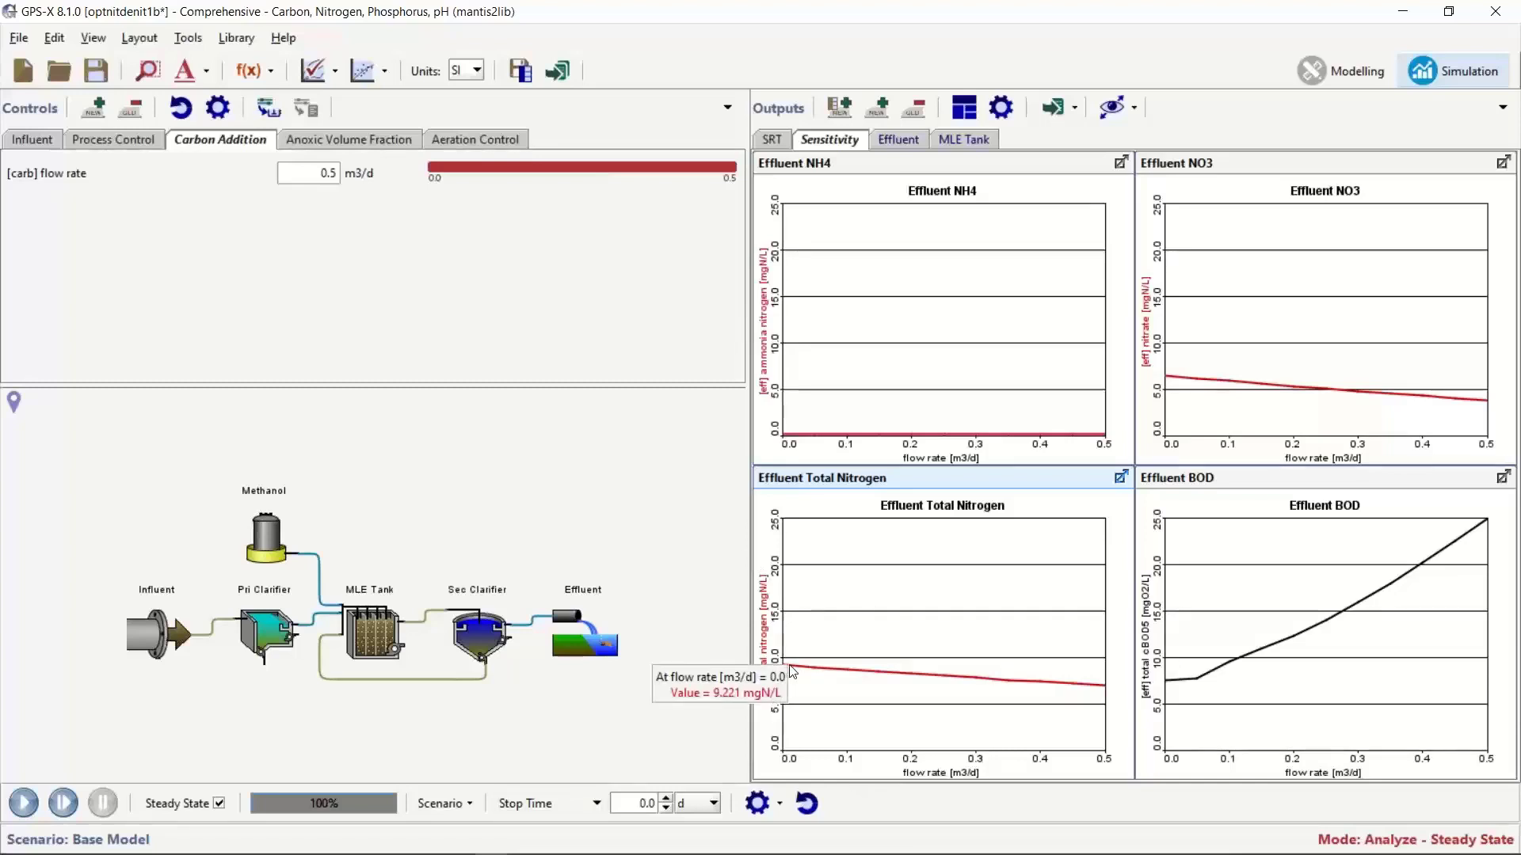
mouse_move(1101, 693)
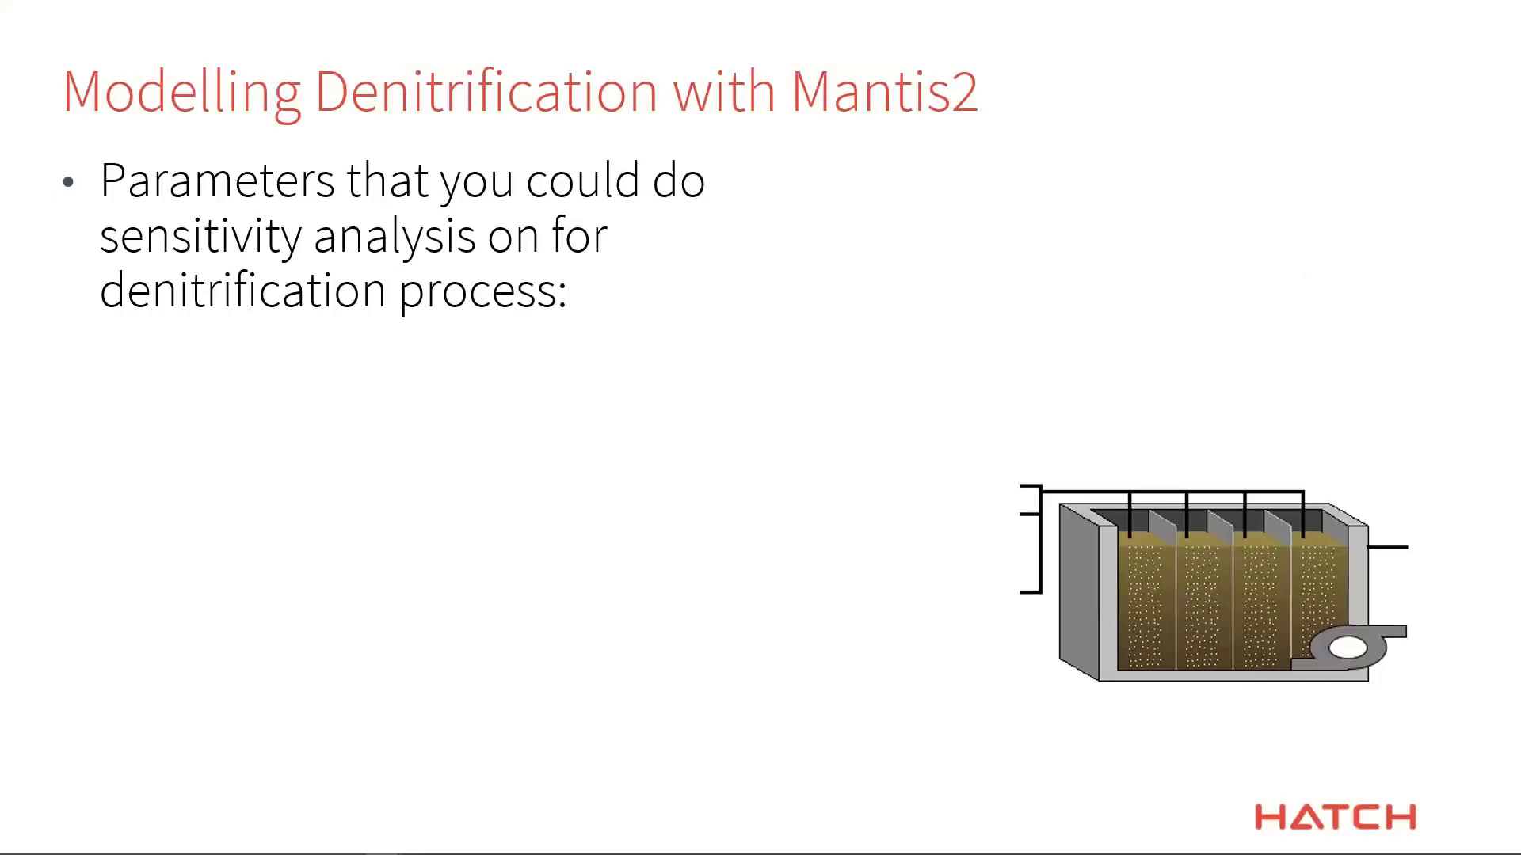
key("Right")
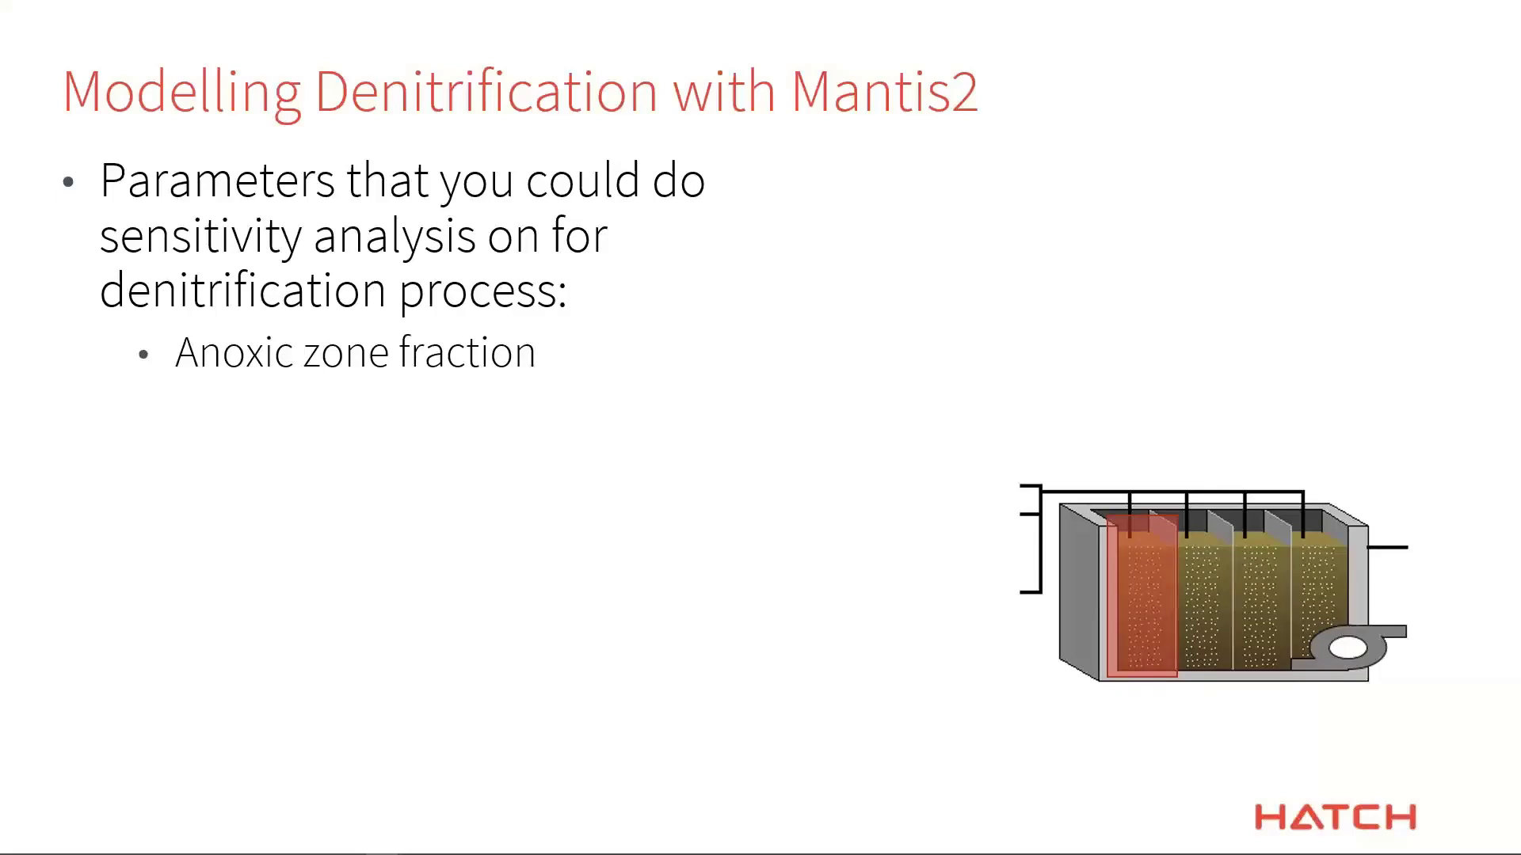
key("Right")
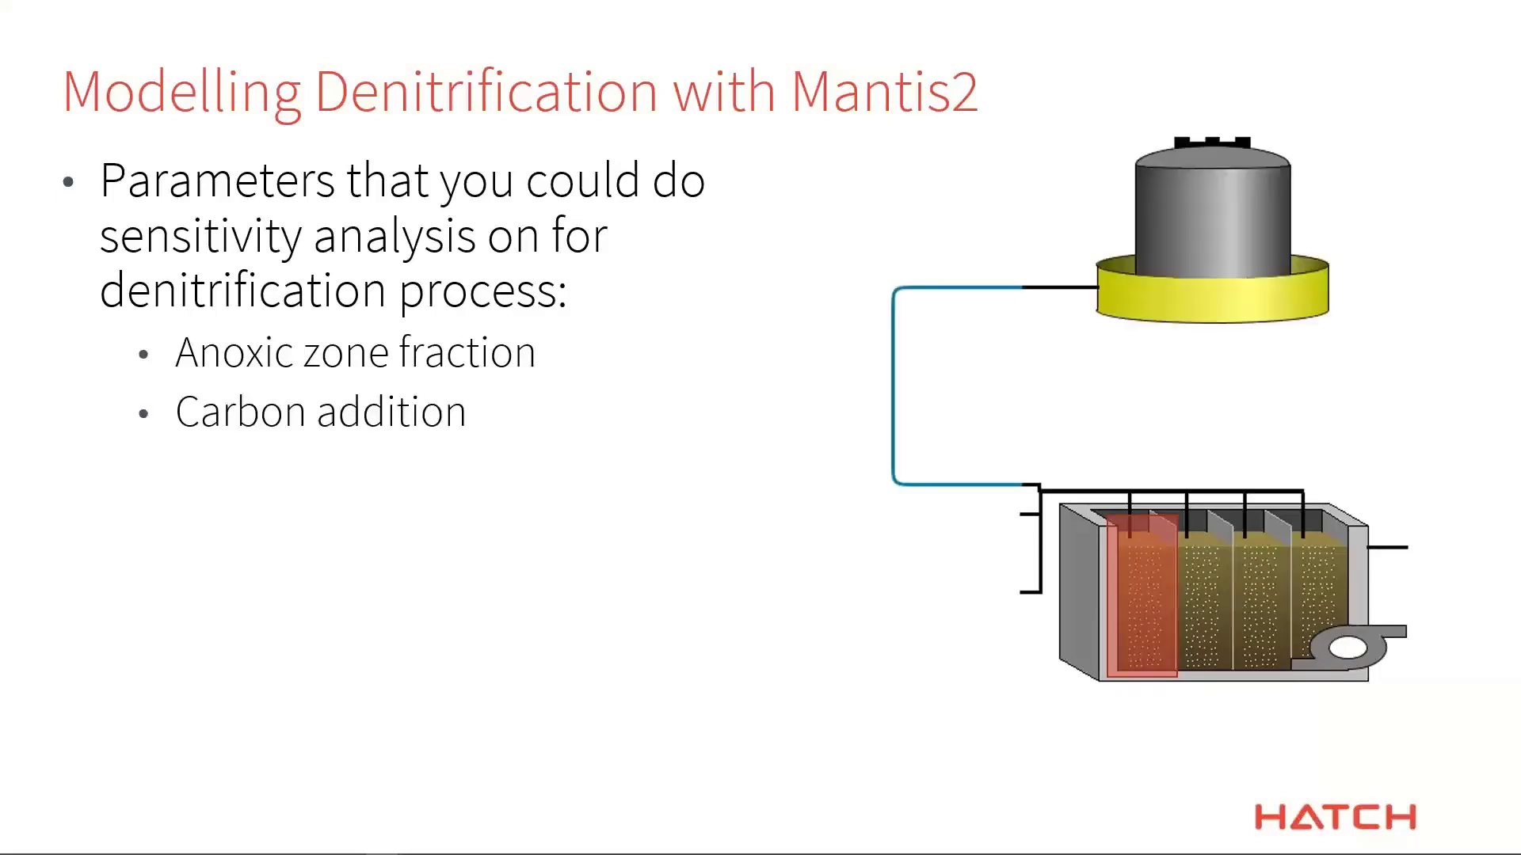
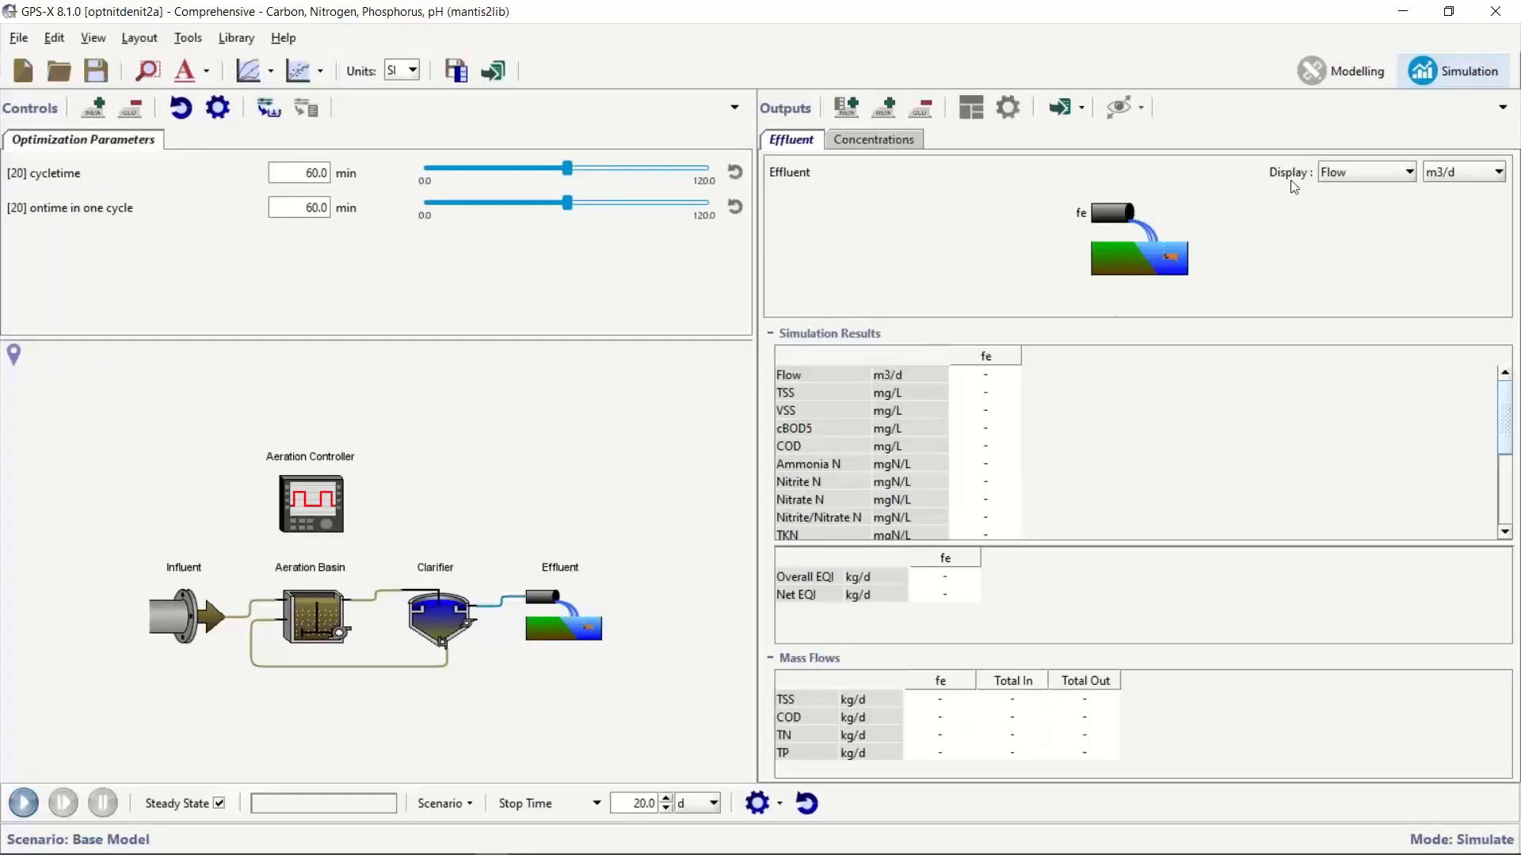
Step: Inspect the Setup input parameters of the Aeration Controller in the model layout and accept them
left_click(1350, 73)
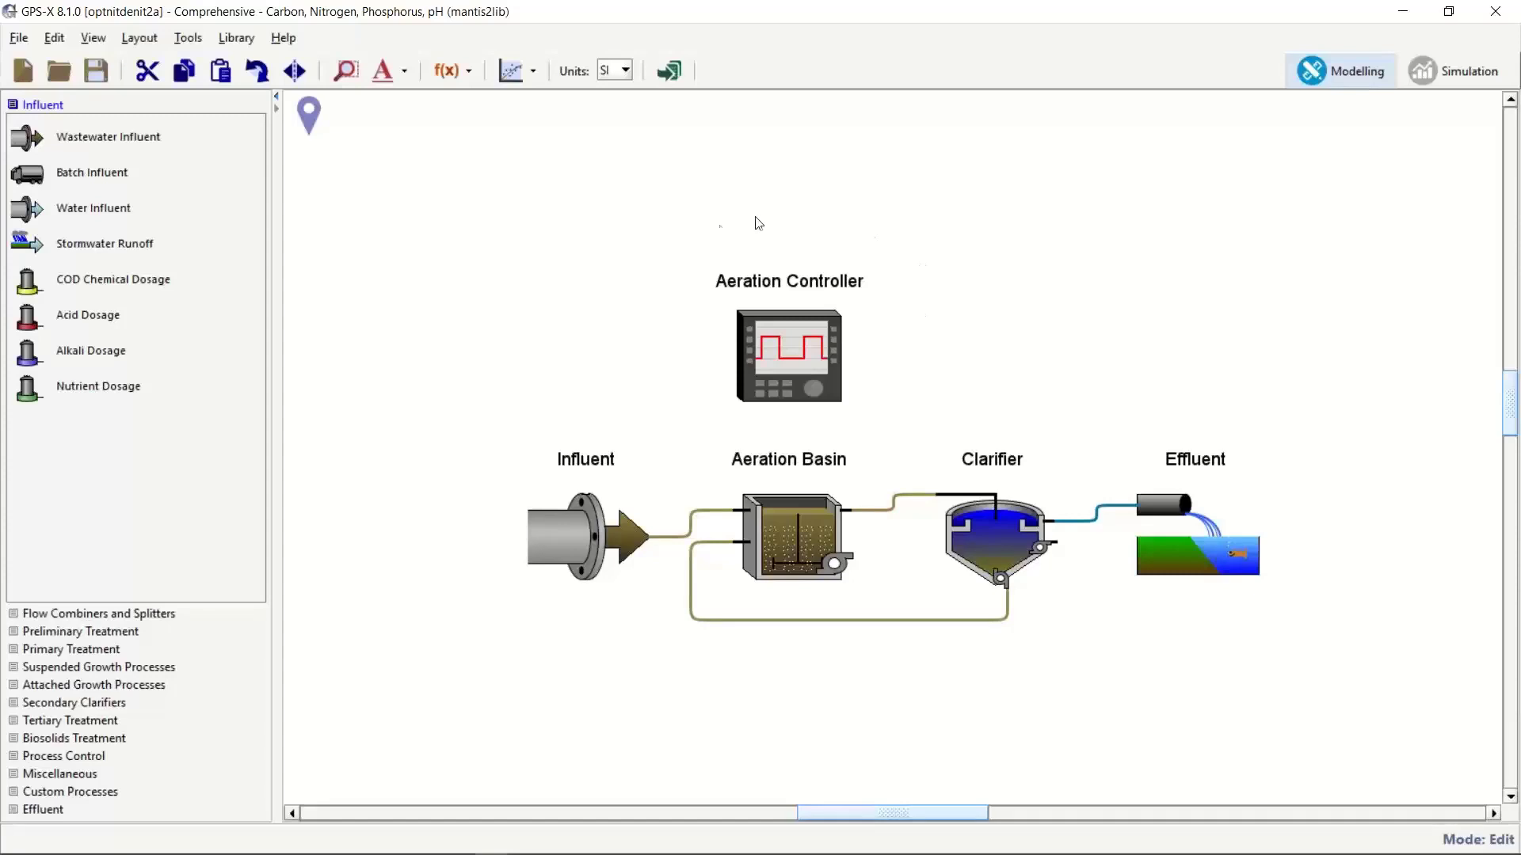
right_click(797, 328)
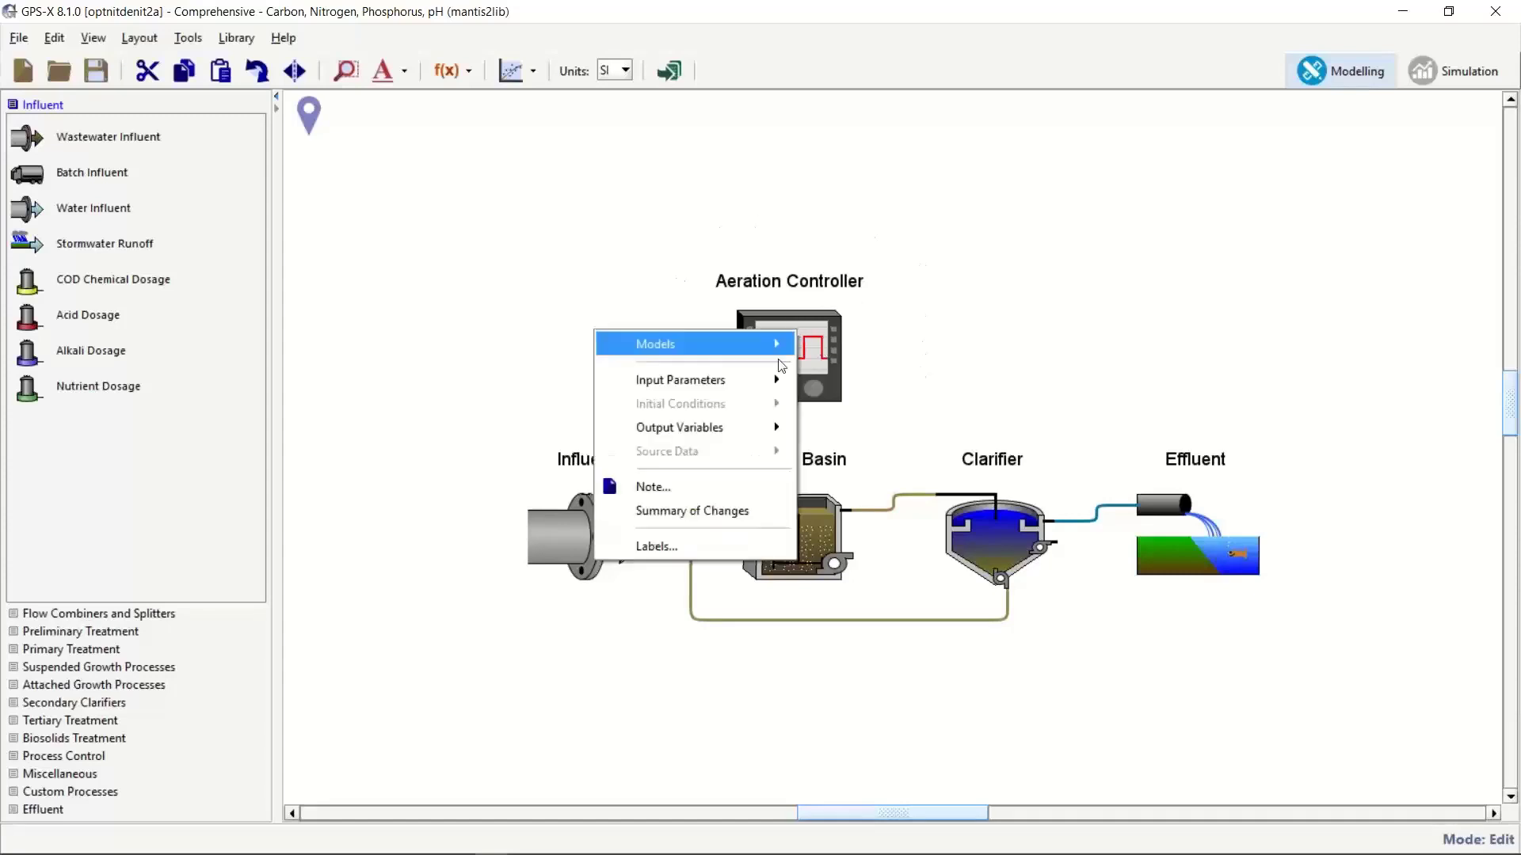
mouse_move(752, 380)
left_click(842, 379)
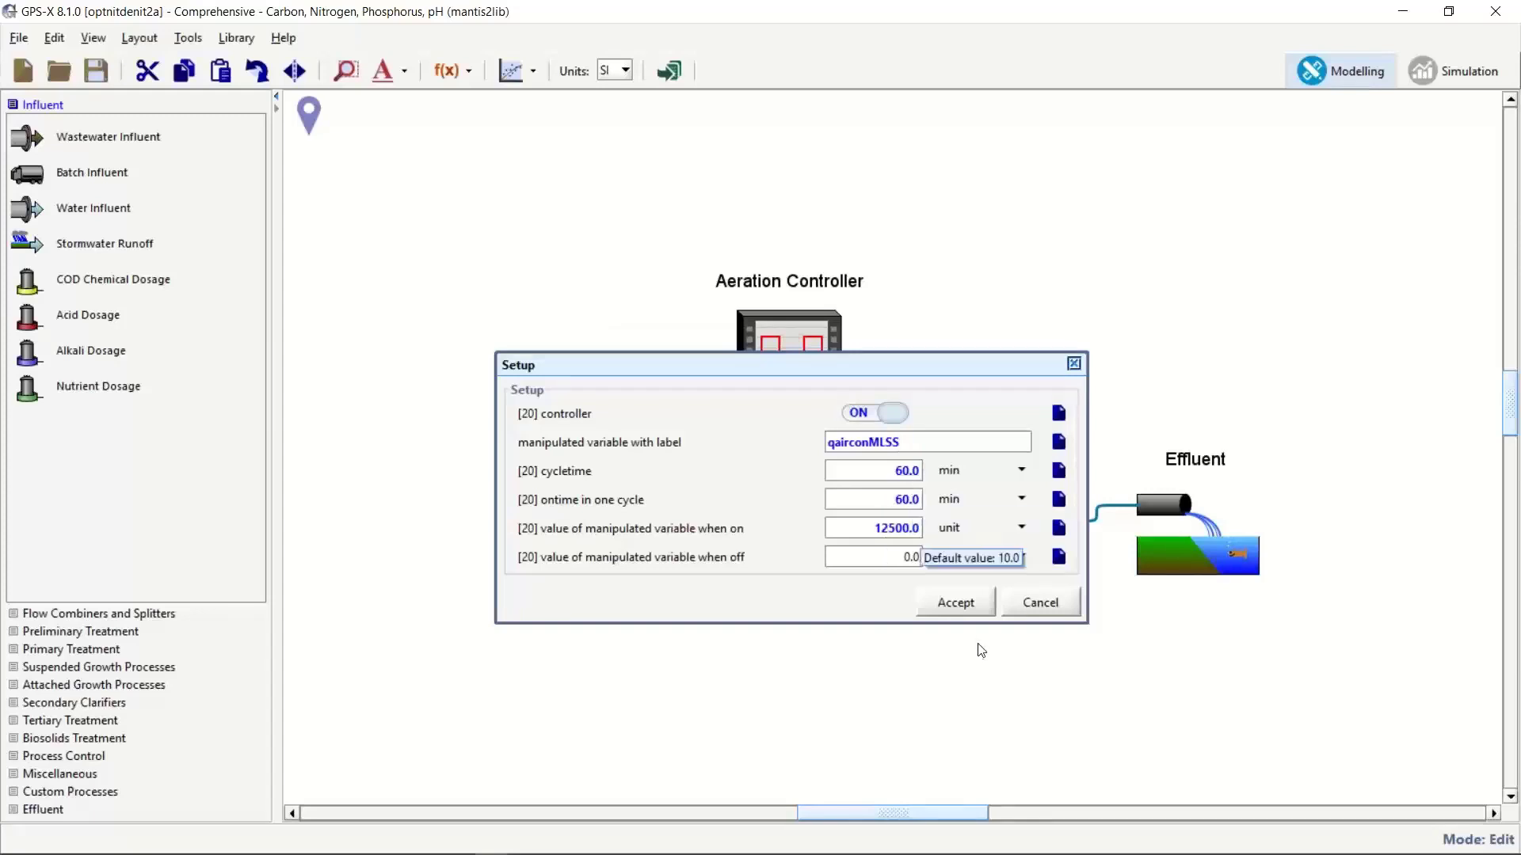
left_click(950, 603)
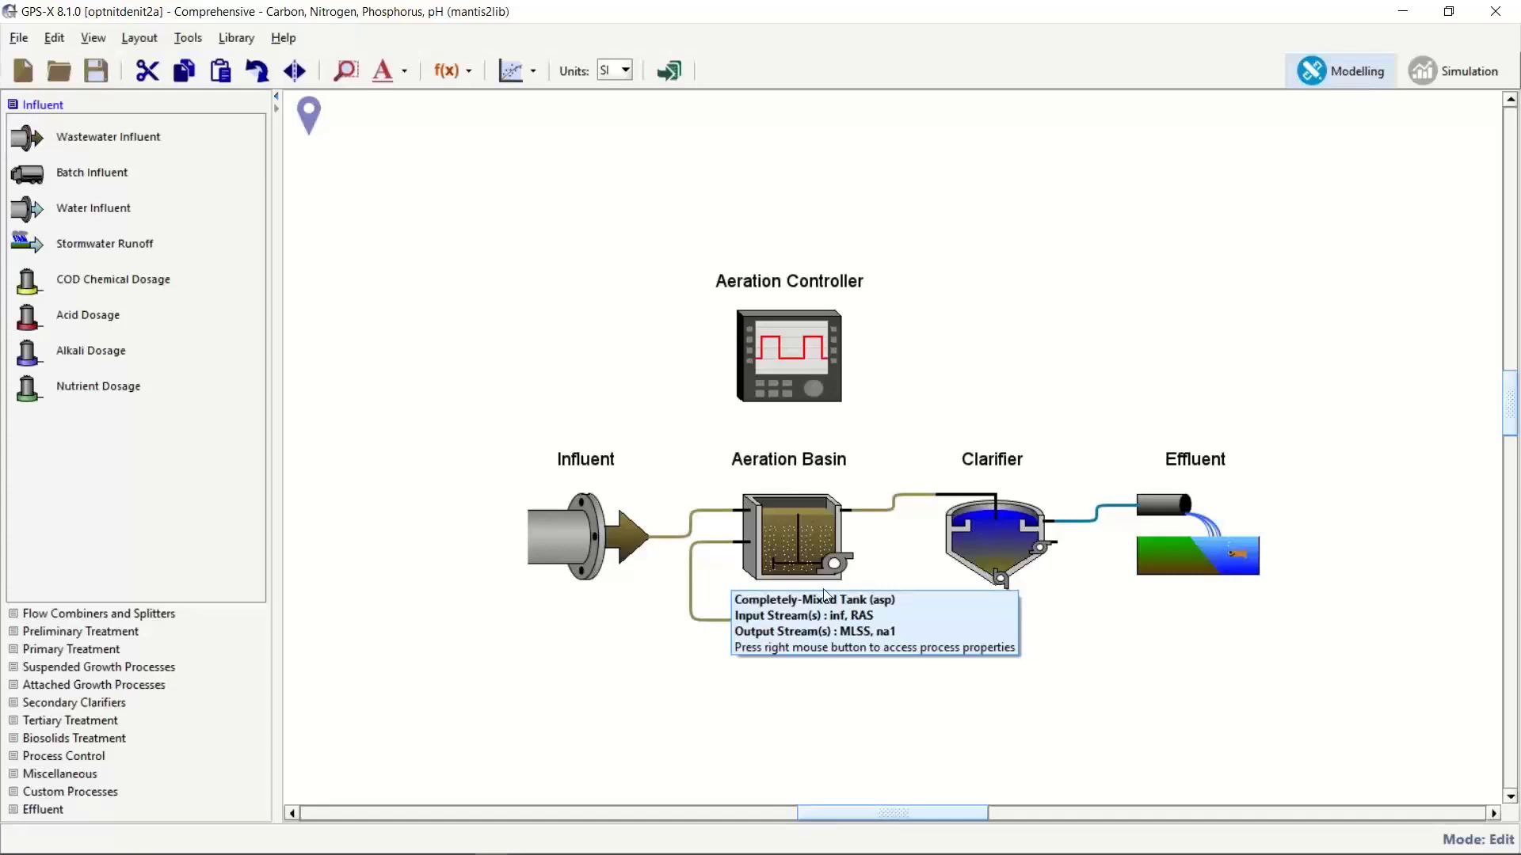
Step: Return to simulation mode, display the Concentrations graphs, and run the steady-state simulation with the current aeration cycle settings before pausing it
left_click(1440, 80)
left_click(890, 144)
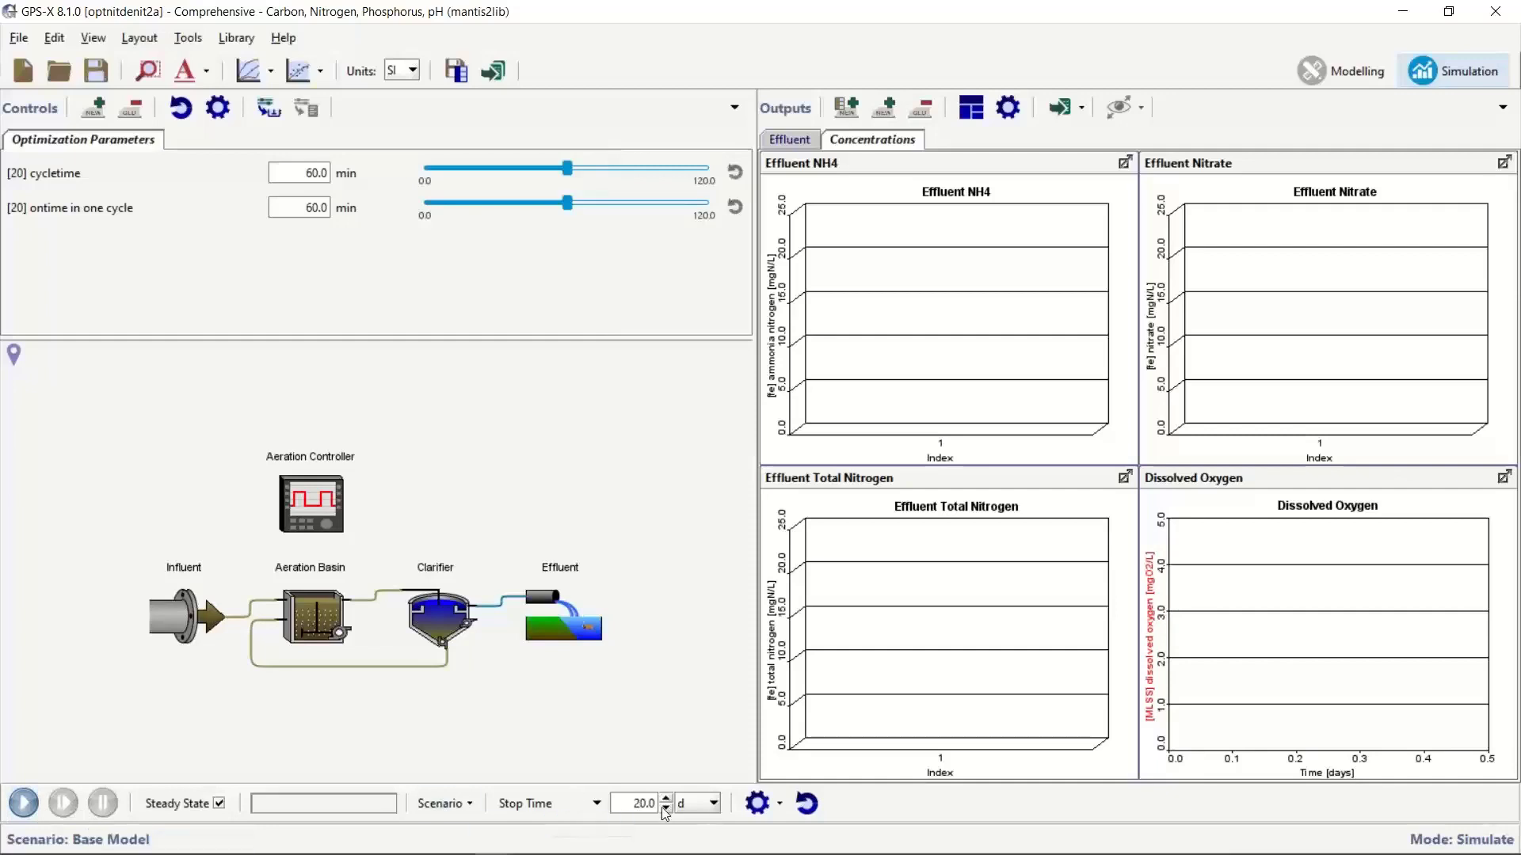
left_click(24, 804)
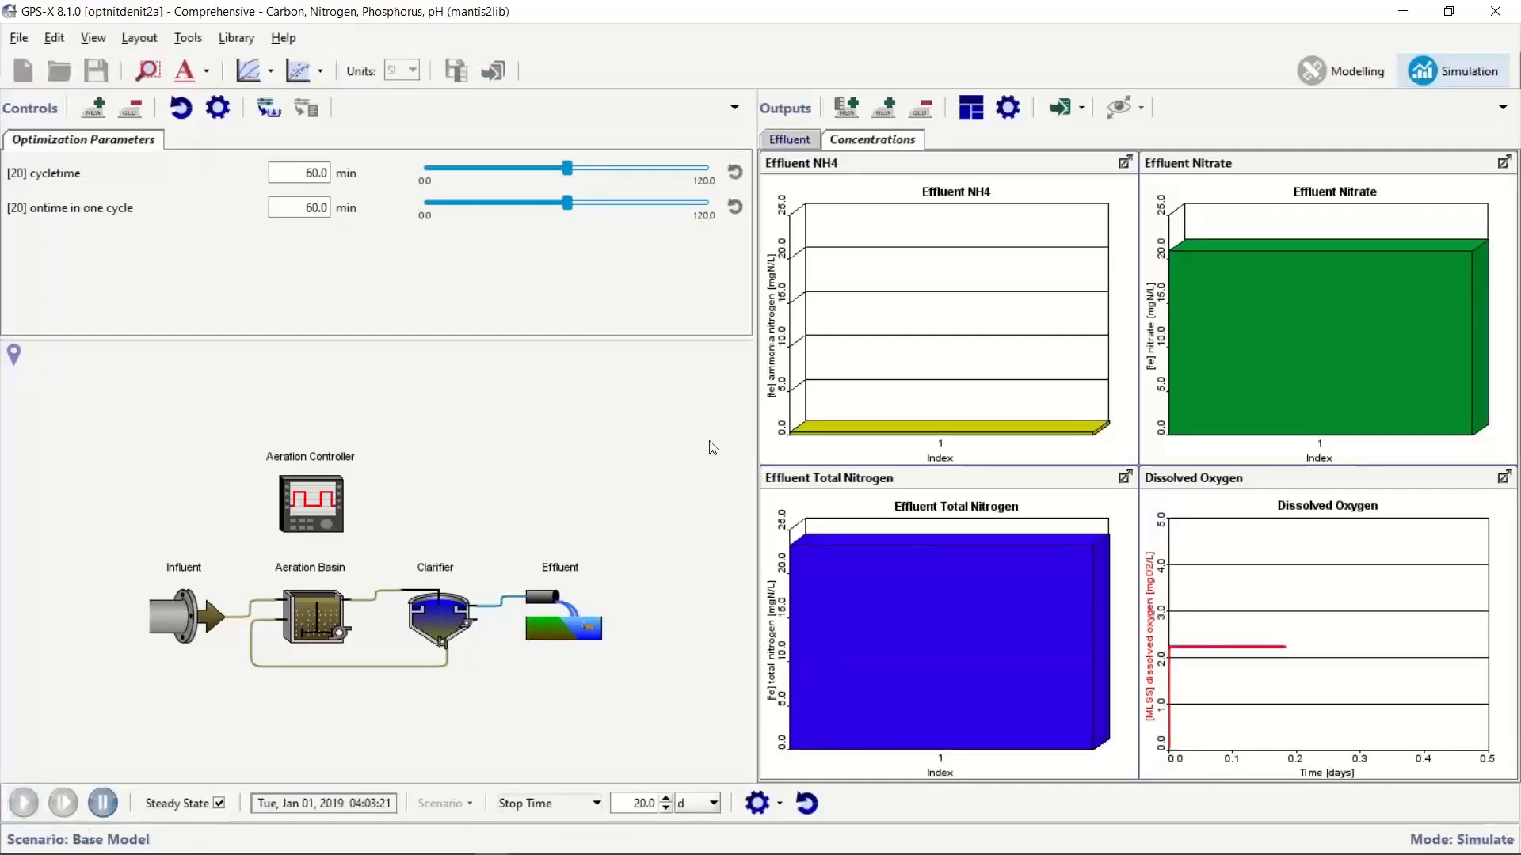
left_click(106, 807)
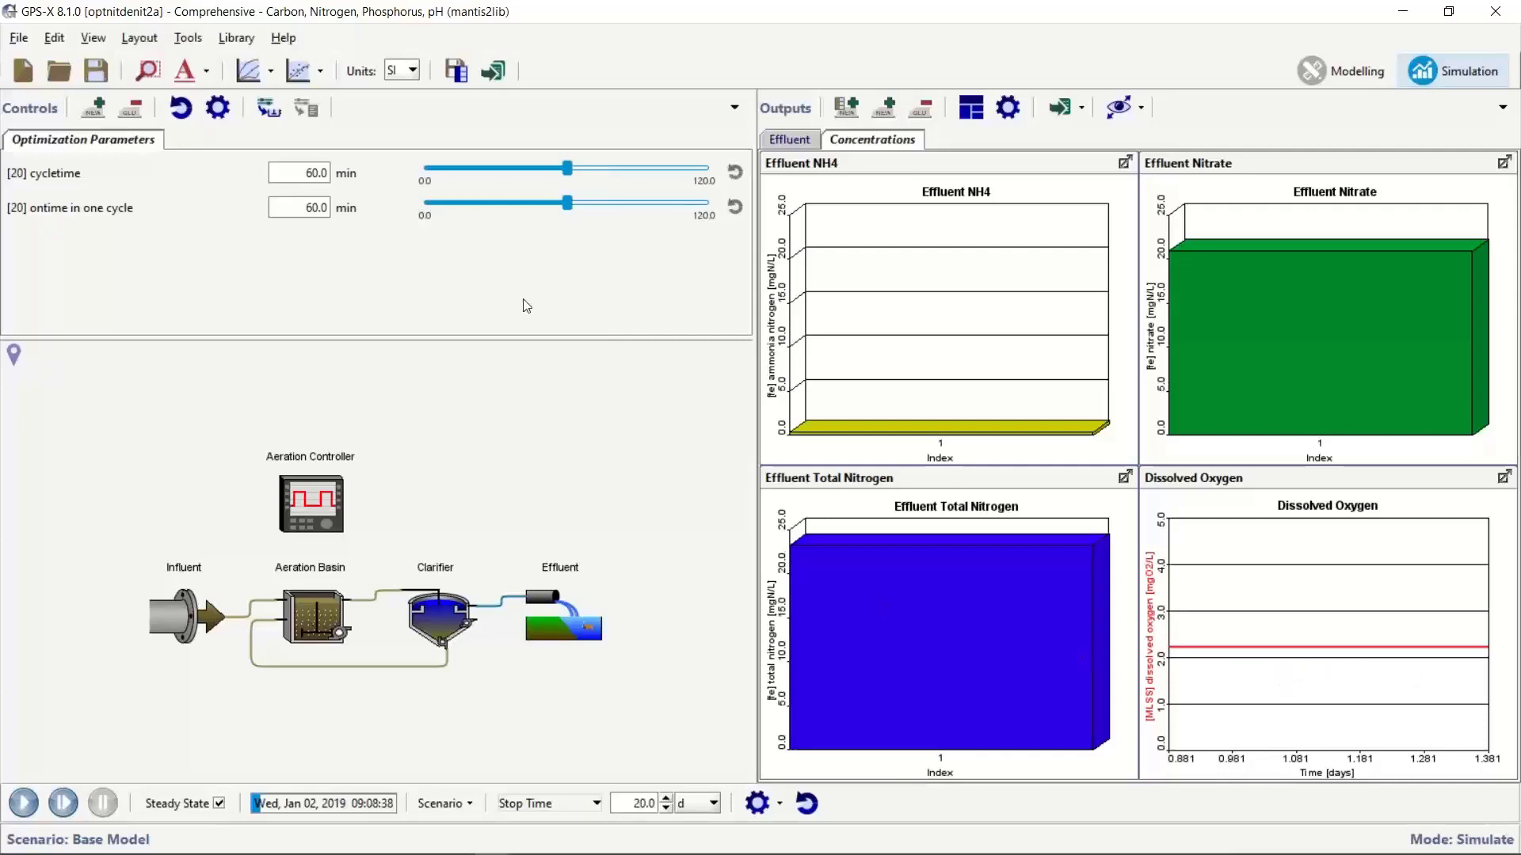
Step: Resume the simulation, reduce the ontime in one cycle to about 46.56 min, and pause the run
left_click(63, 802)
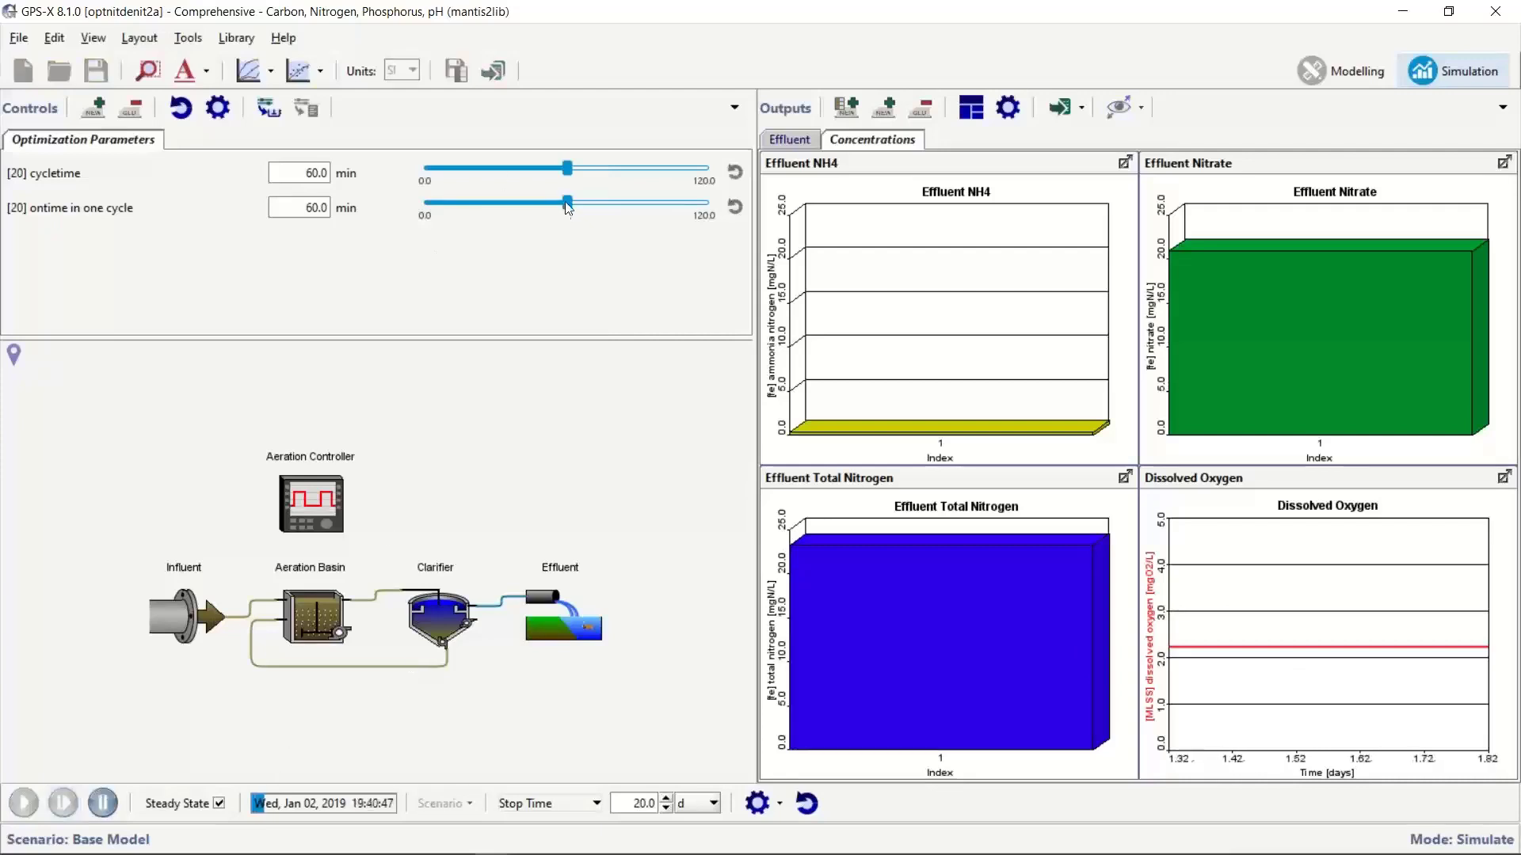
left_click_drag(567, 203, 534, 207)
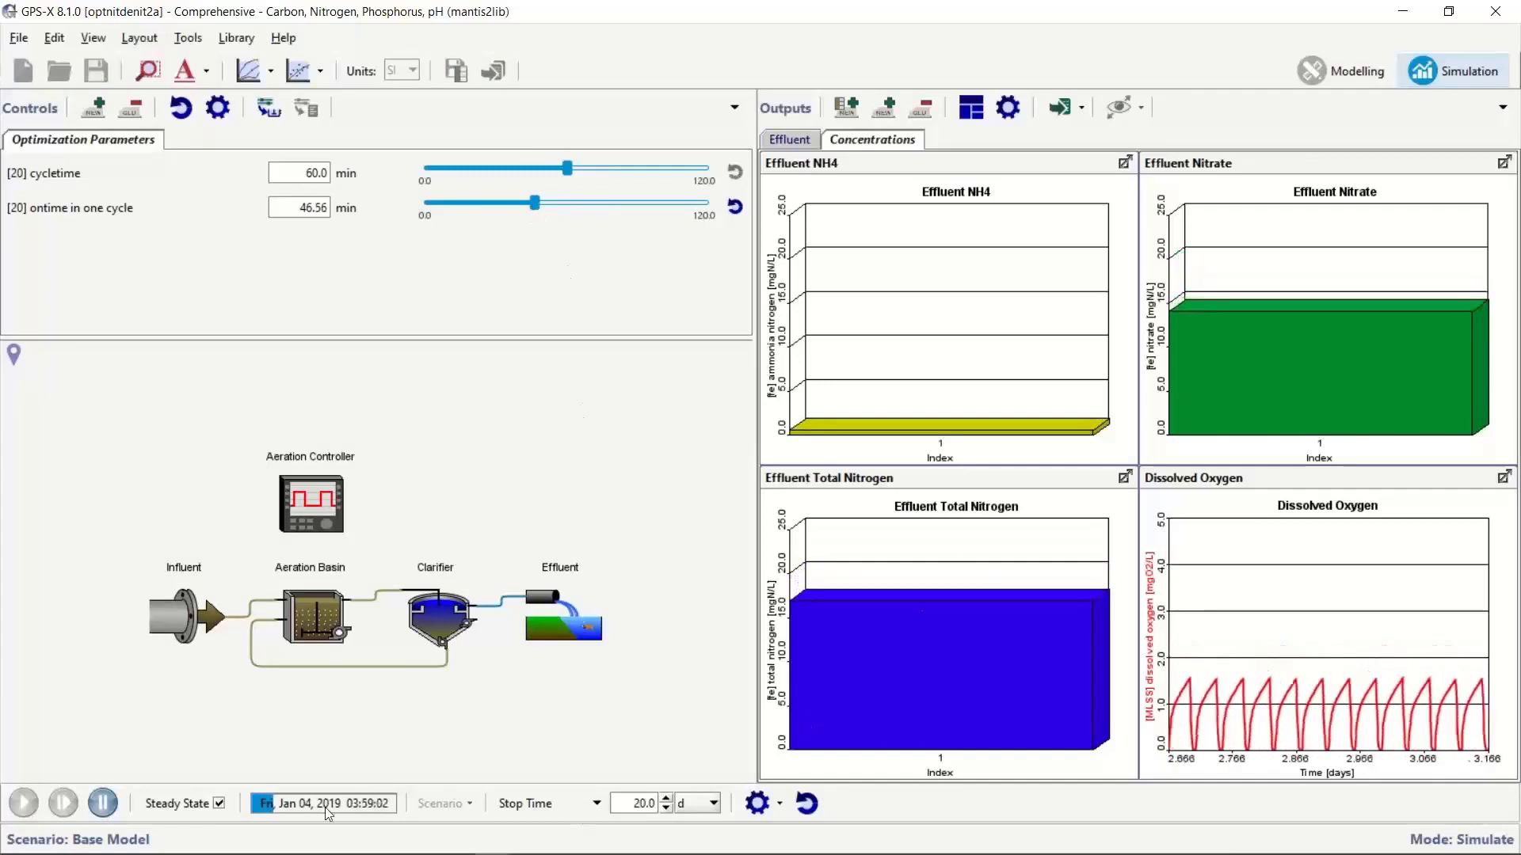
left_click(102, 803)
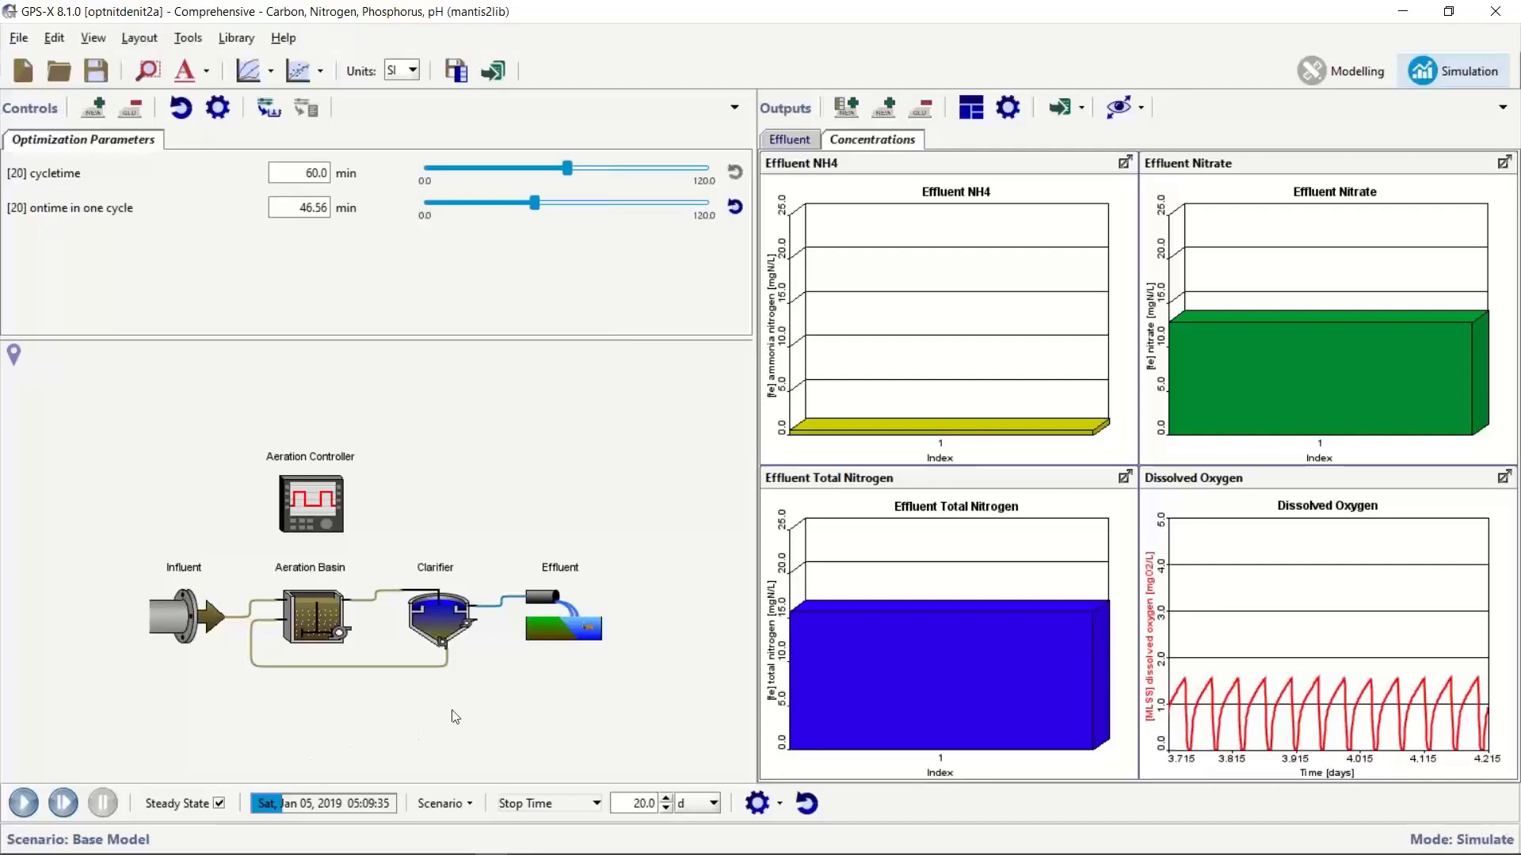
Step: Continue the simulation and set the ontime in one cycle to 30 min
left_click(62, 803)
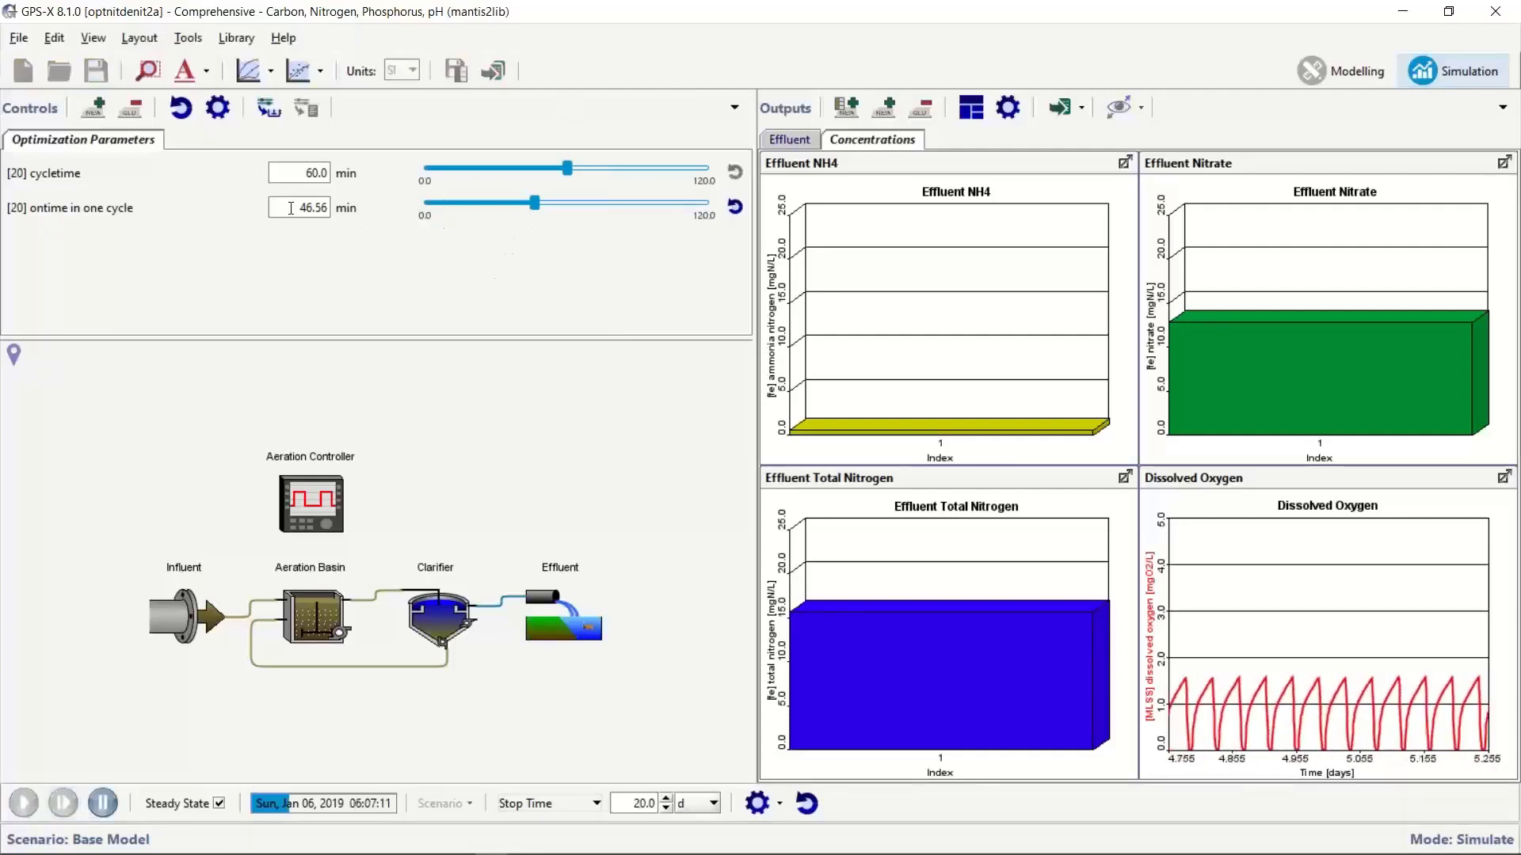
left_click_drag(291, 207, 606, 232)
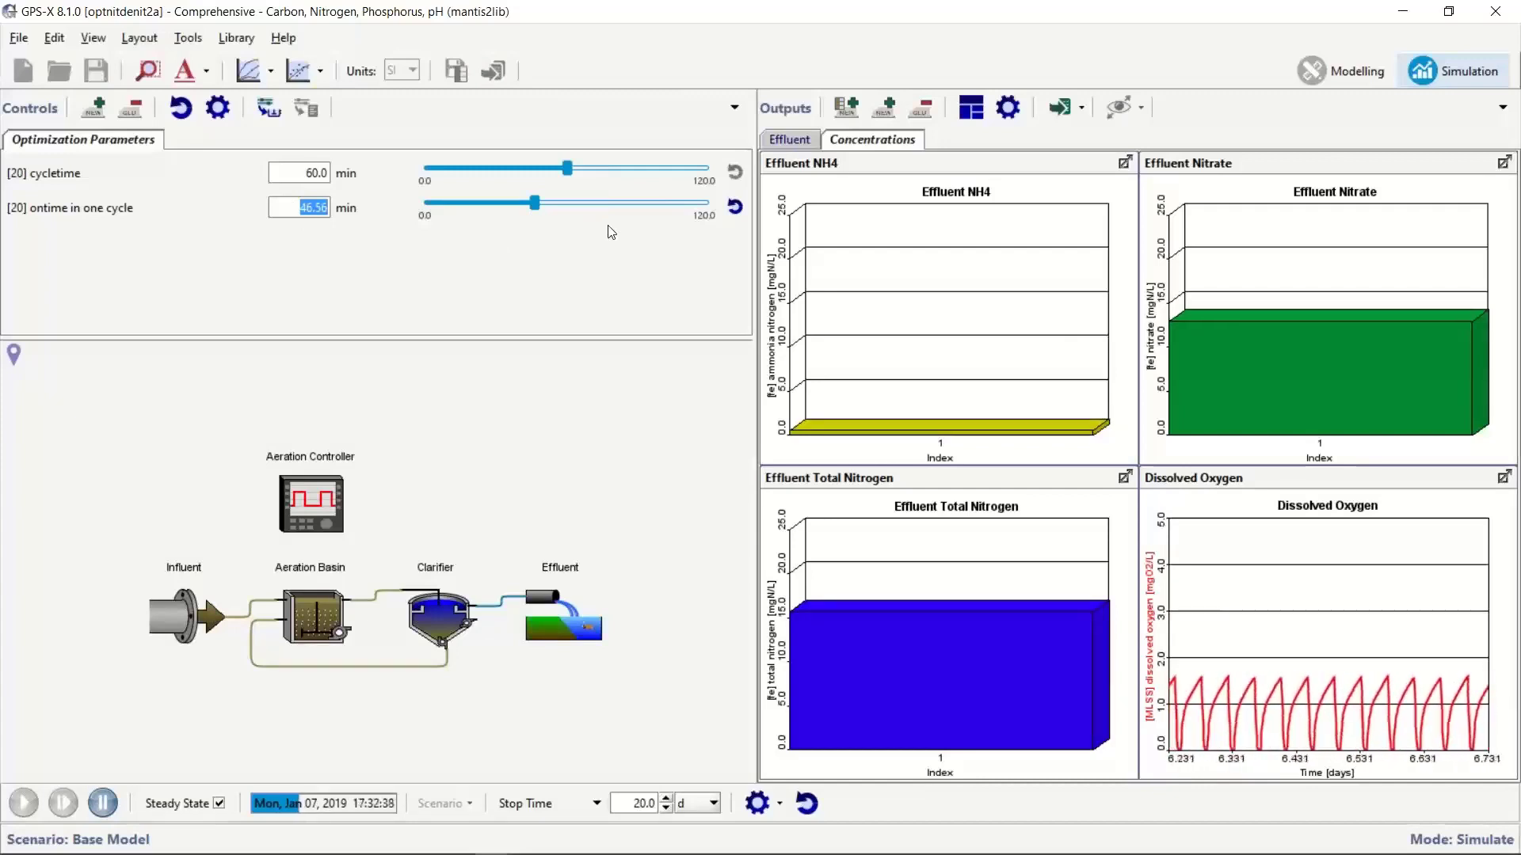
type("30")
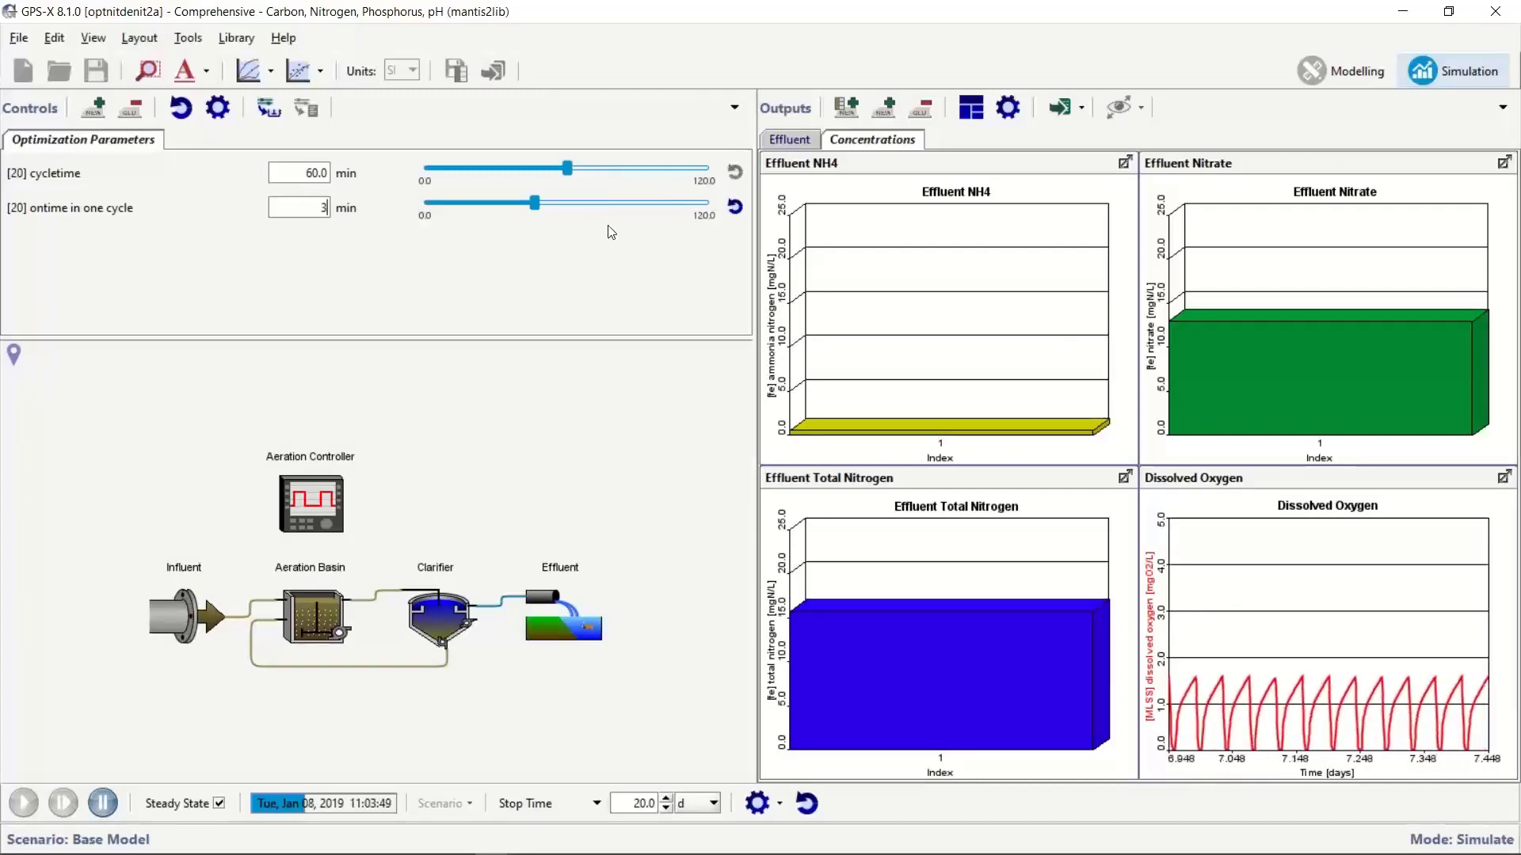
key("Return")
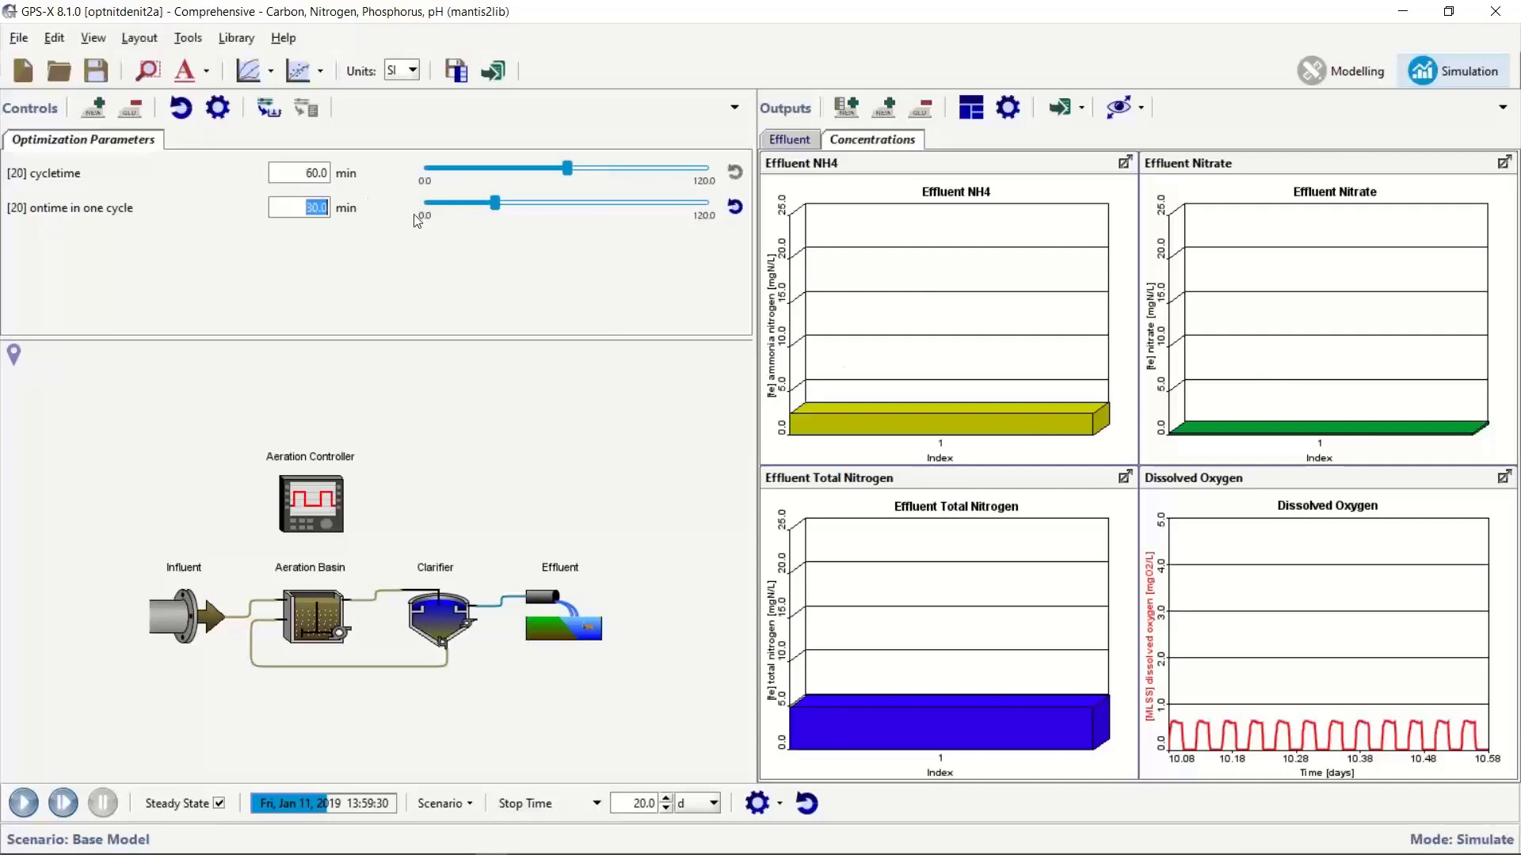
Step: Resume the simulation with the ontime in one cycle set to 15 min, and pause it
left_click(70, 804)
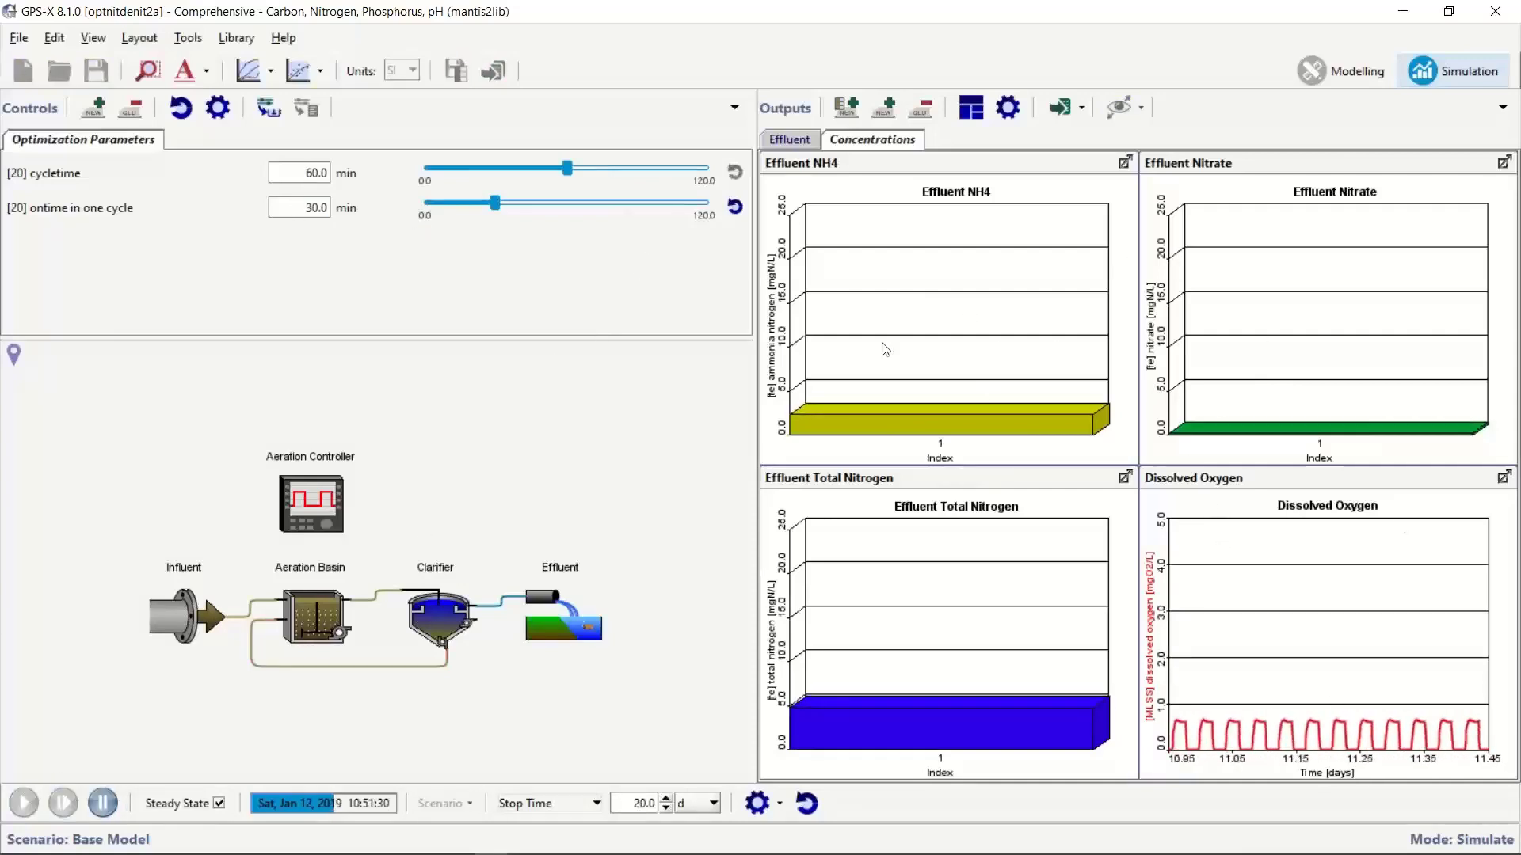
double_click(316, 208)
type("15")
key("Return")
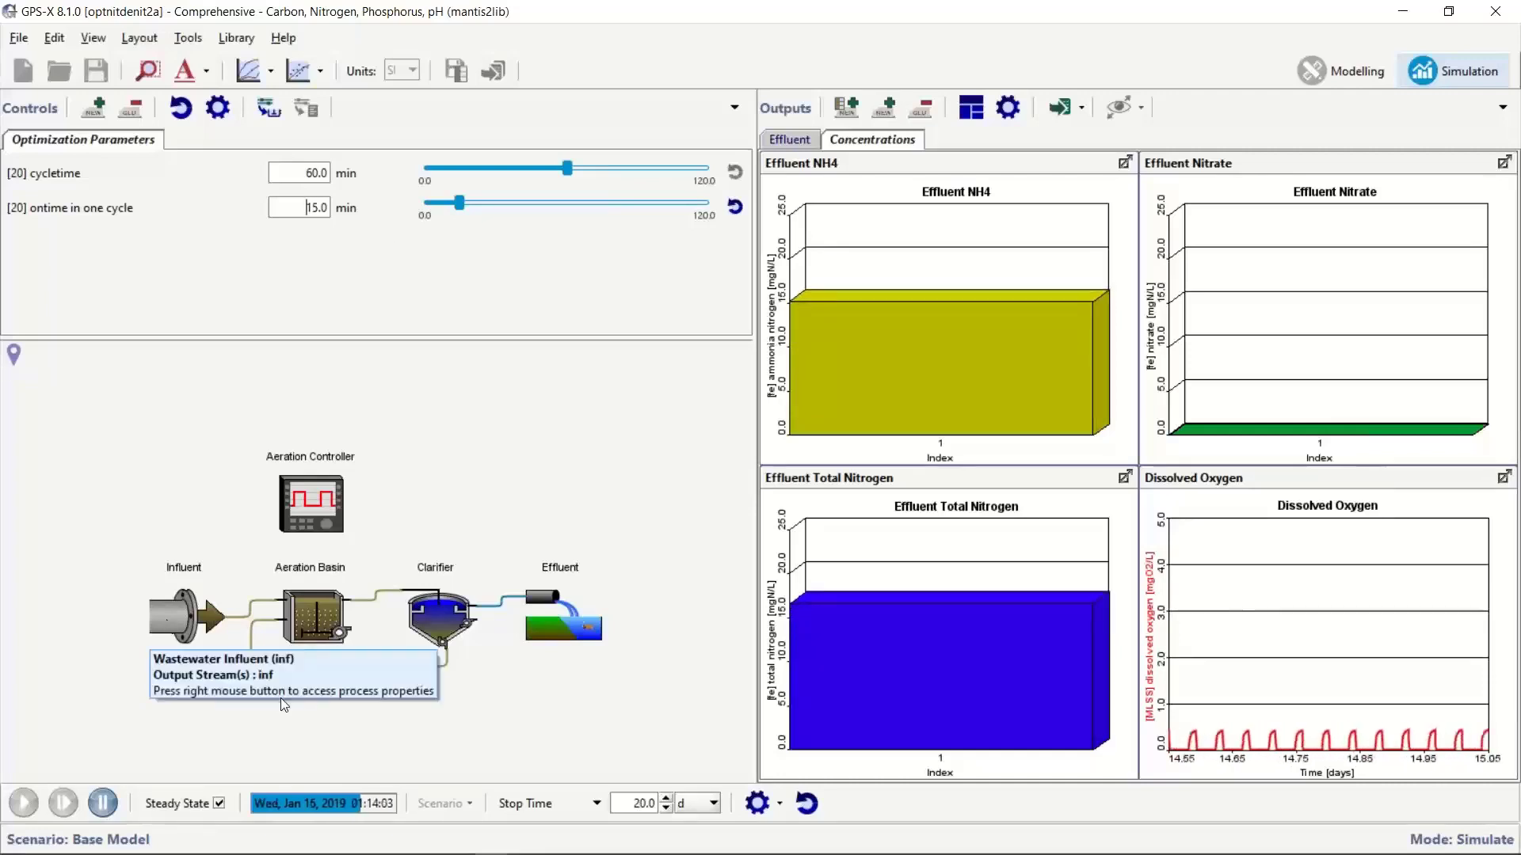
left_click(103, 803)
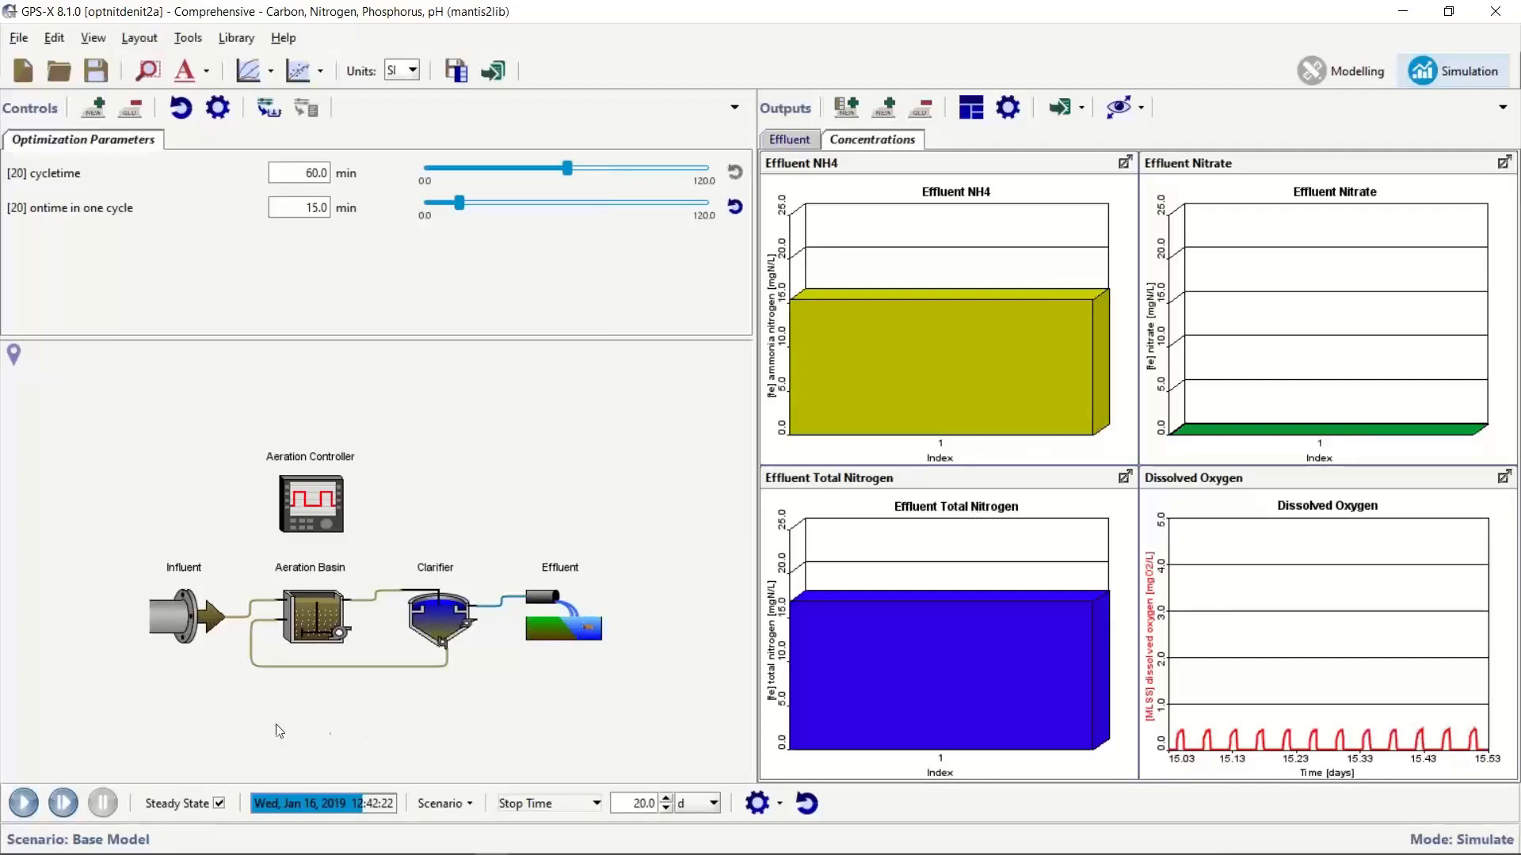
Step: Resume the simulation and vary the ontime in one cycle up to about 61.44 min and down to about 32.4 min
left_click(69, 808)
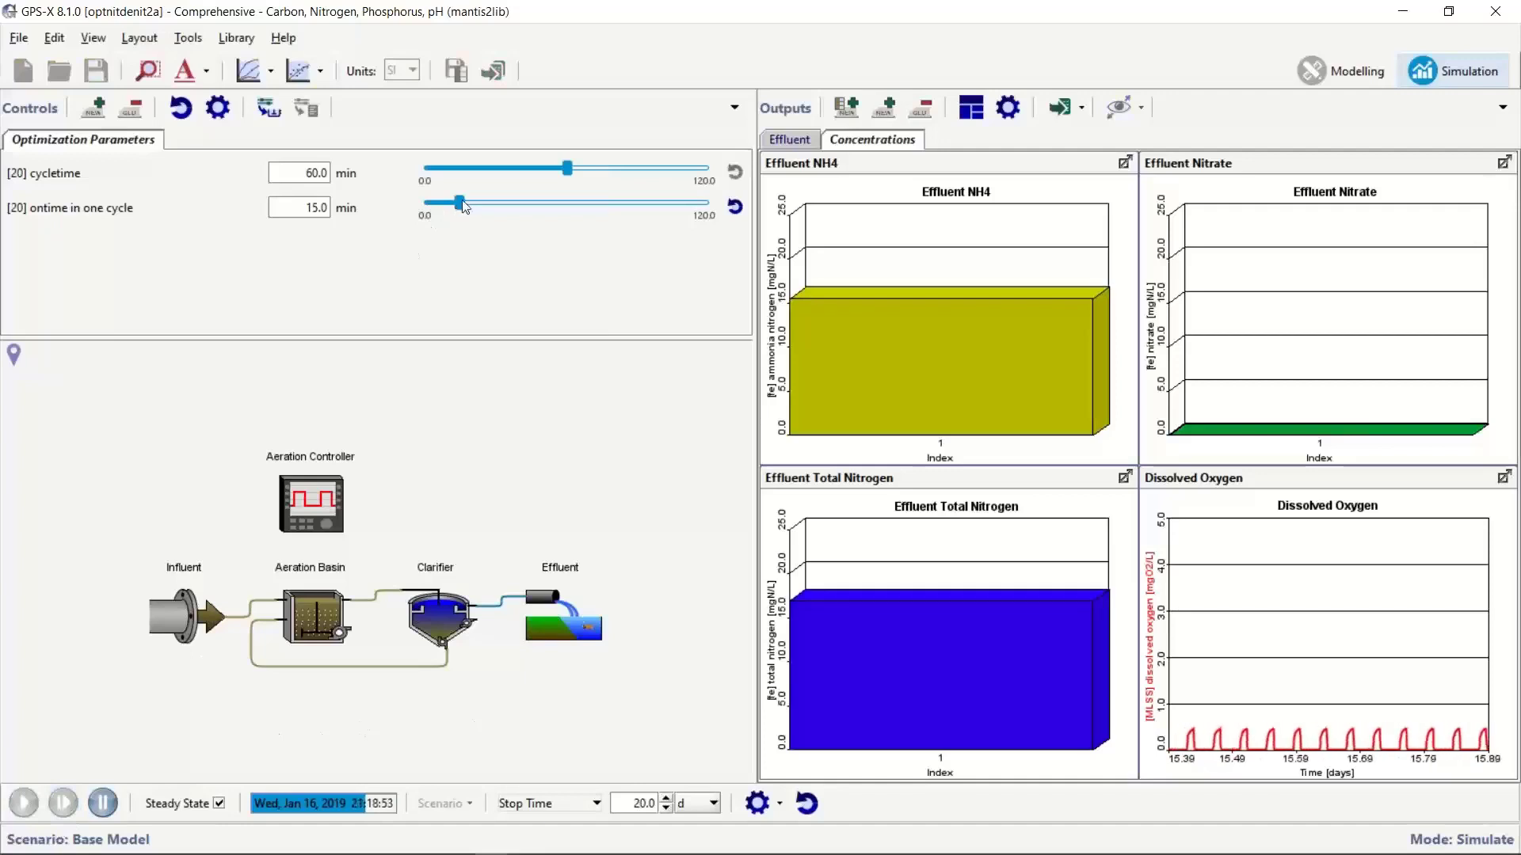
left_click_drag(460, 206, 576, 209)
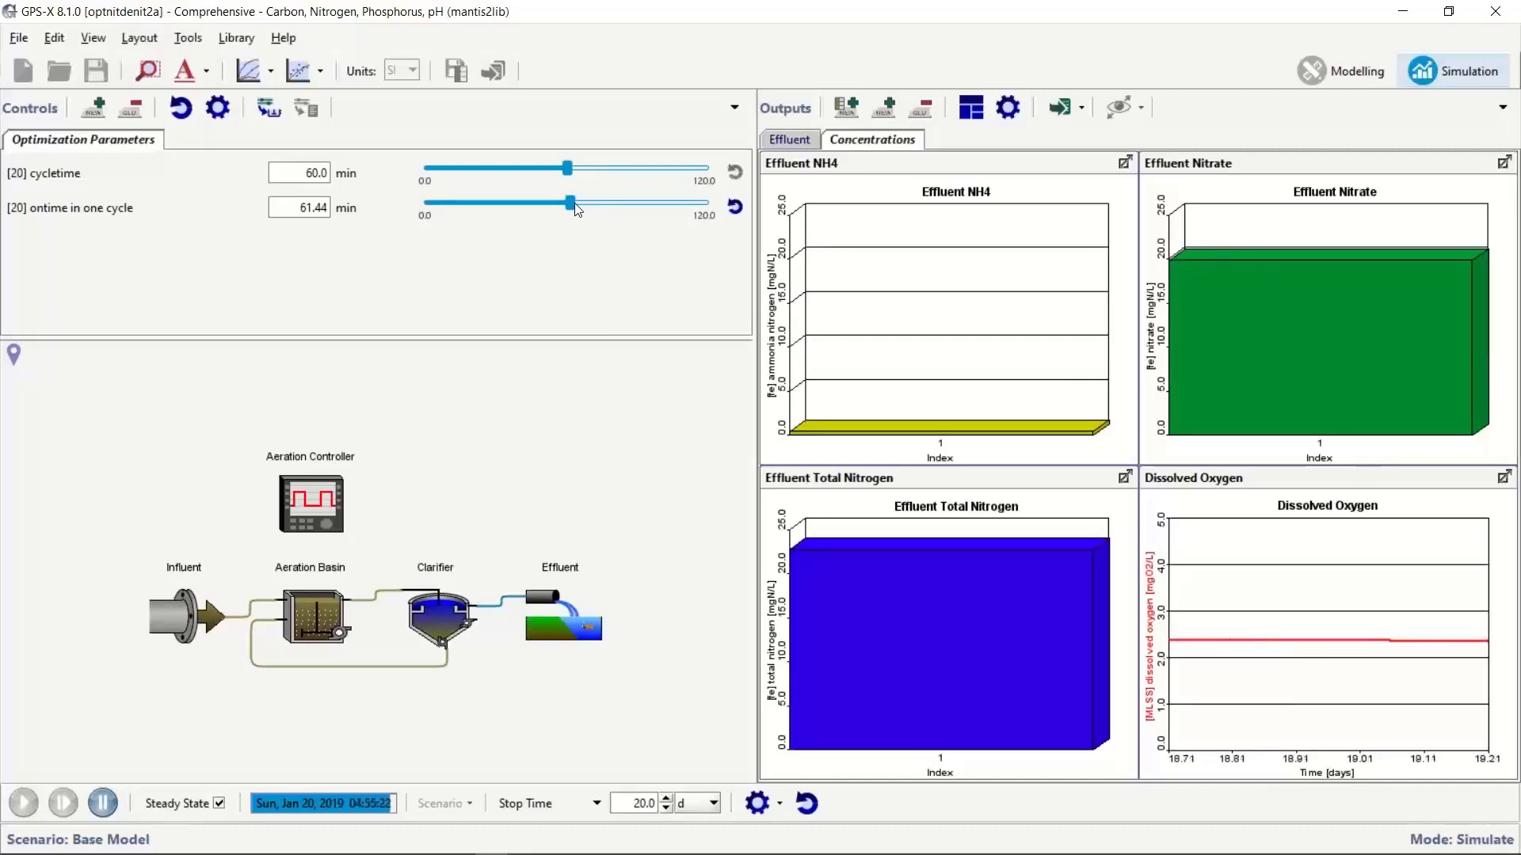
left_click_drag(576, 210, 502, 208)
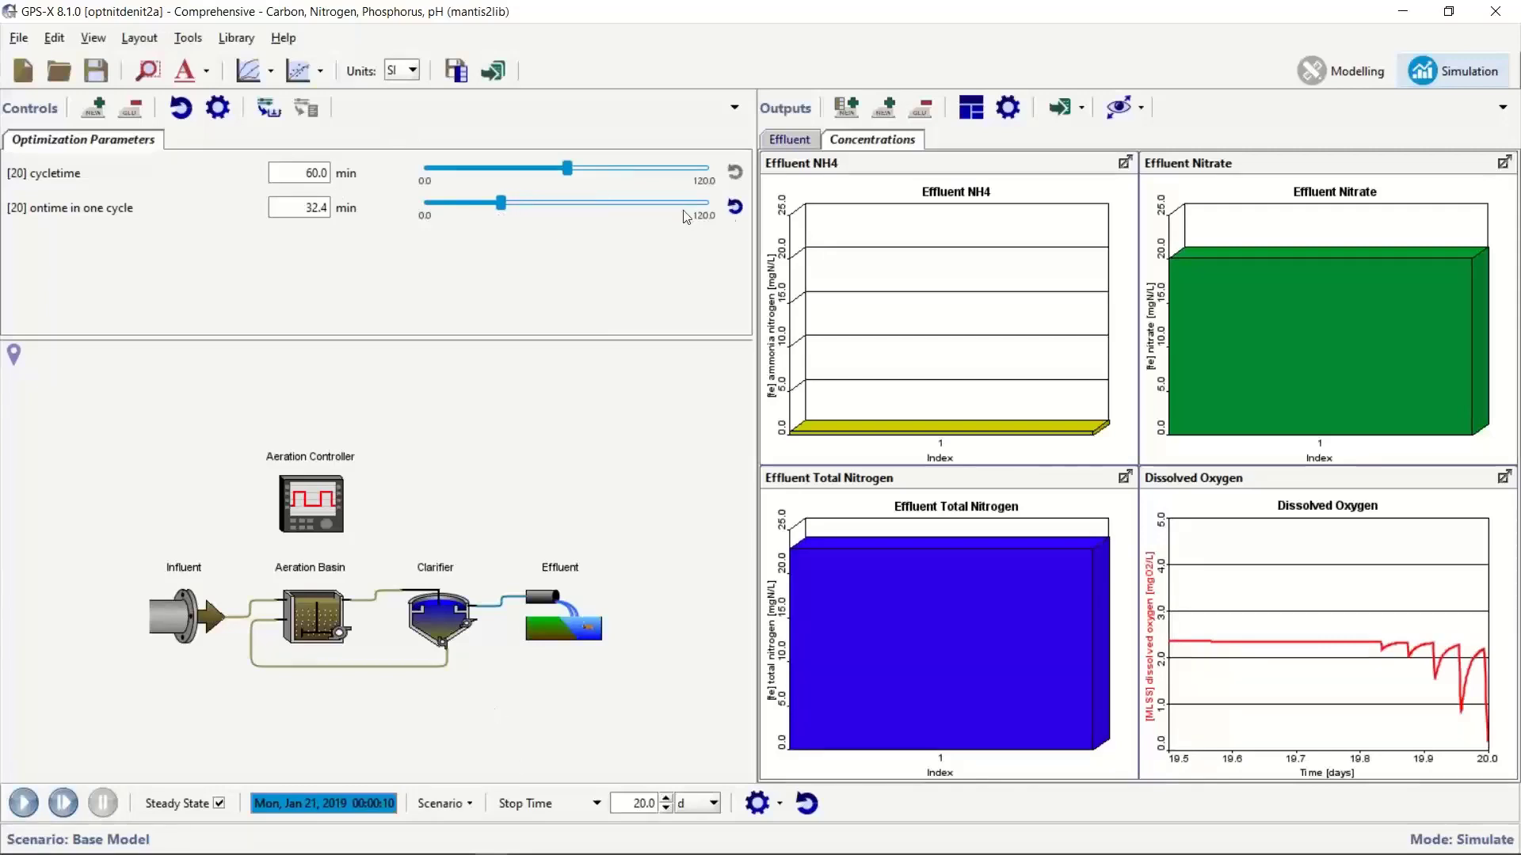
Step: Reset the ontime in one cycle, rerun the simulation, and vary the ontime down to about 14.16 min and back up to about 61.44 min
left_click(736, 207)
left_click(64, 803)
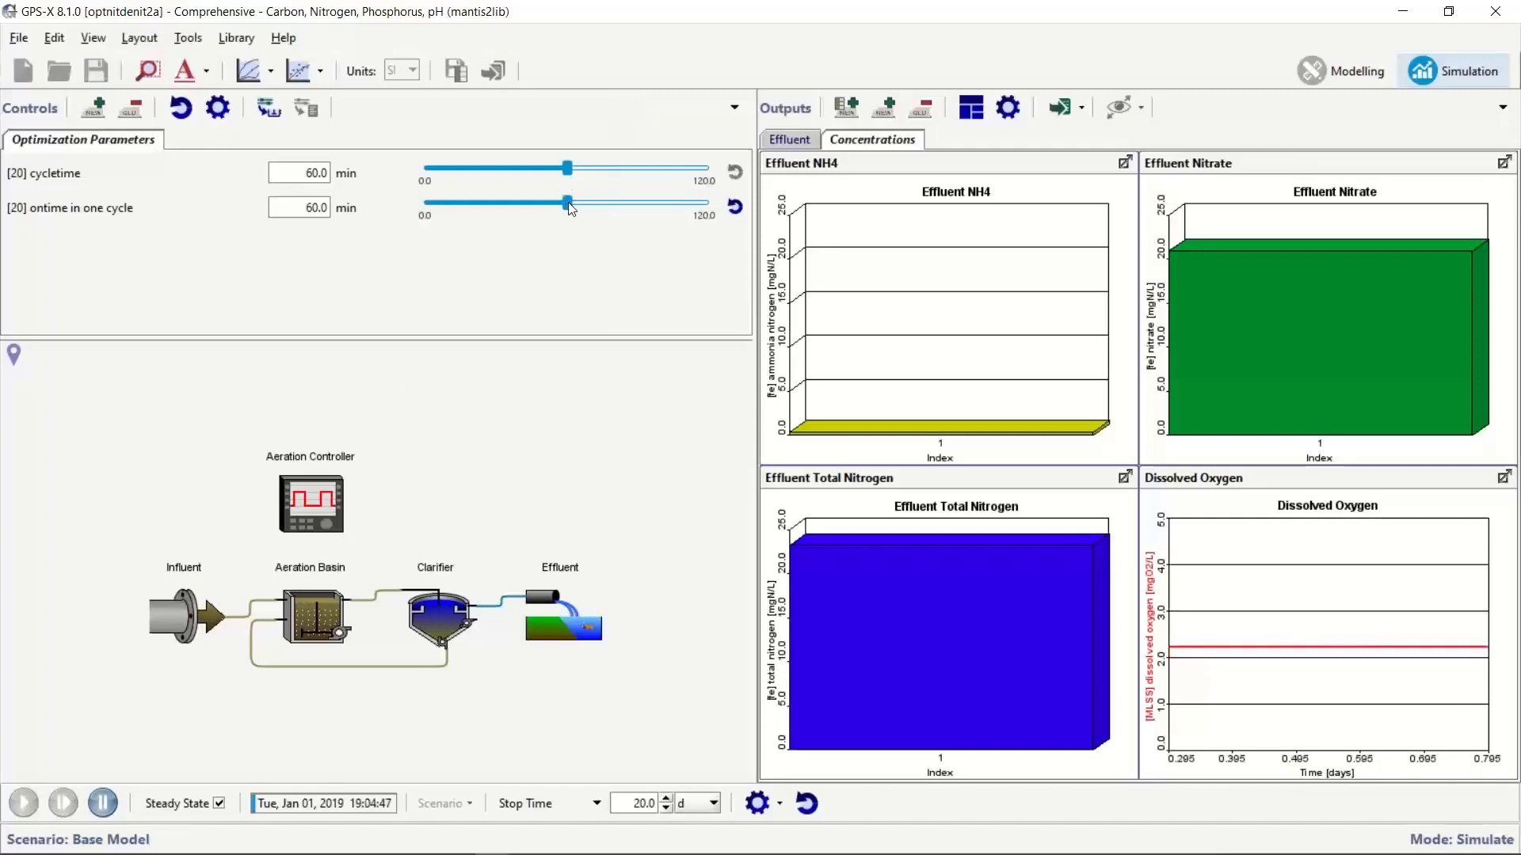
left_click_drag(571, 208, 462, 222)
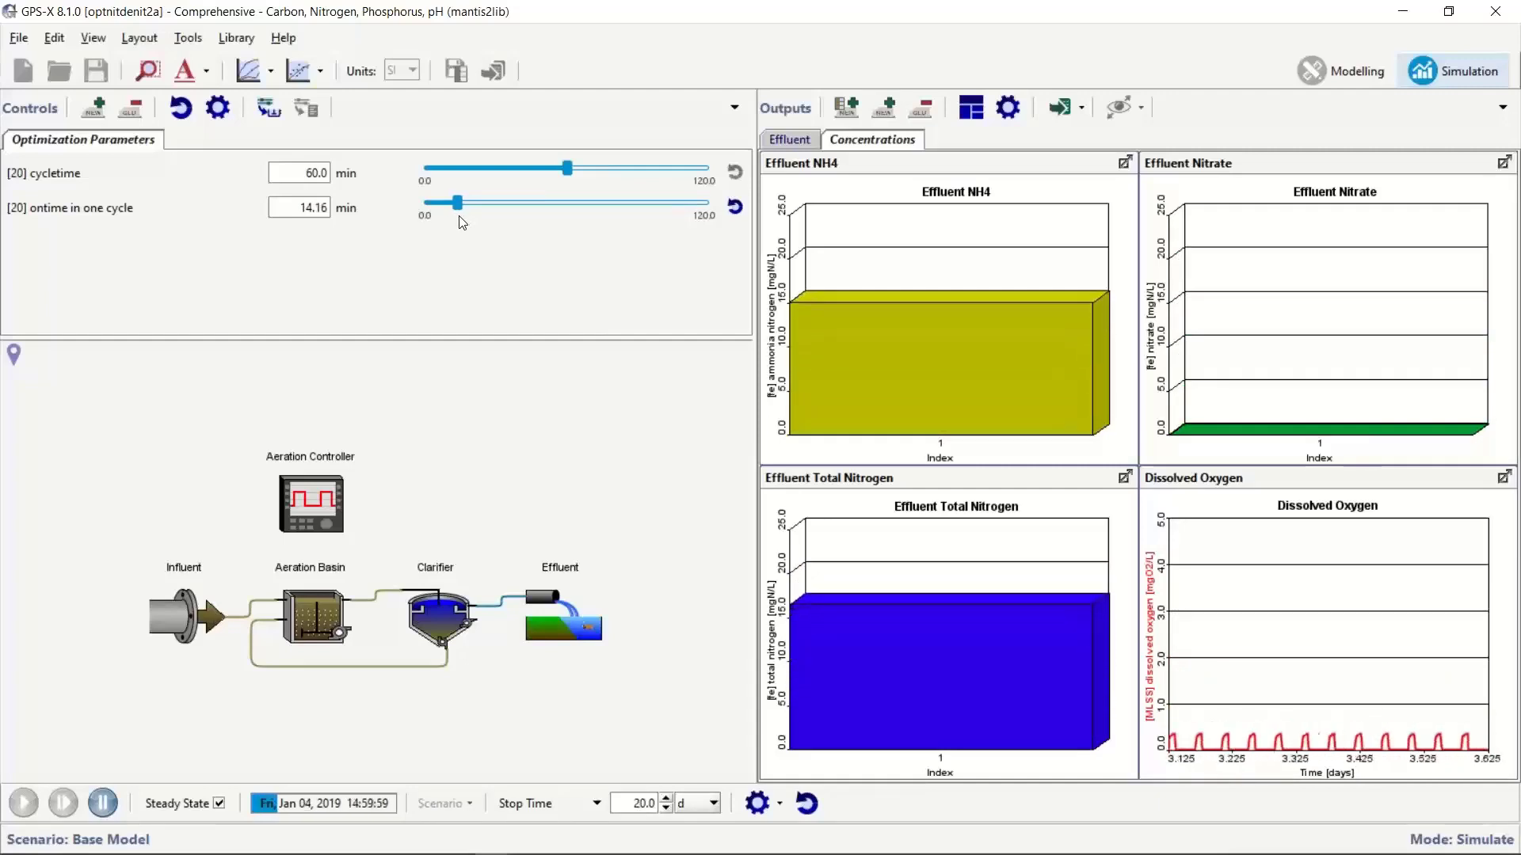
left_click_drag(463, 223, 570, 213)
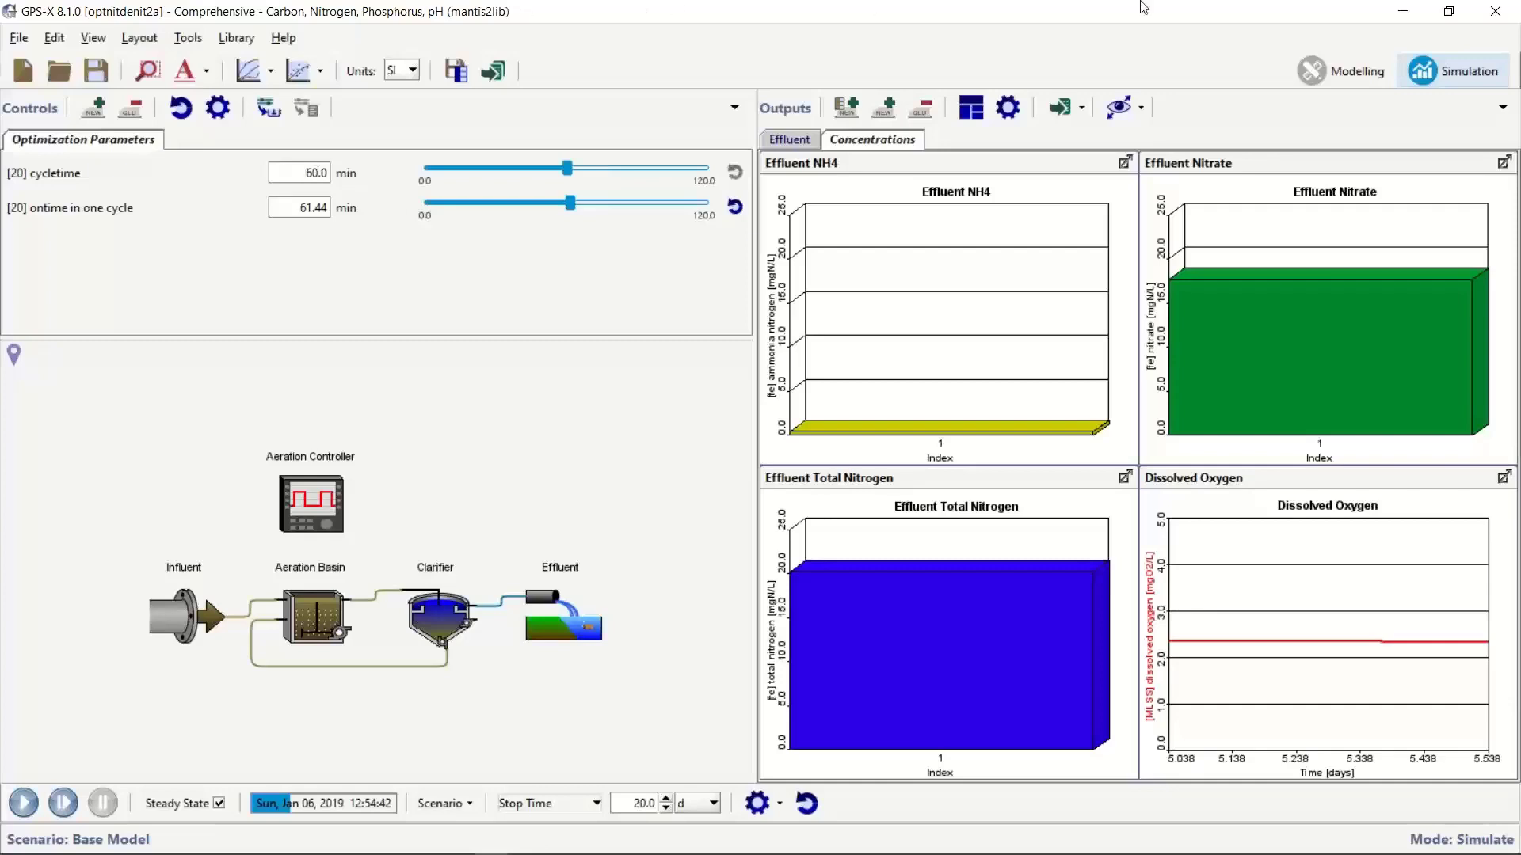
Step: Return to modelling mode and open the recent layout optnitdenit3.lyt
left_click(1351, 72)
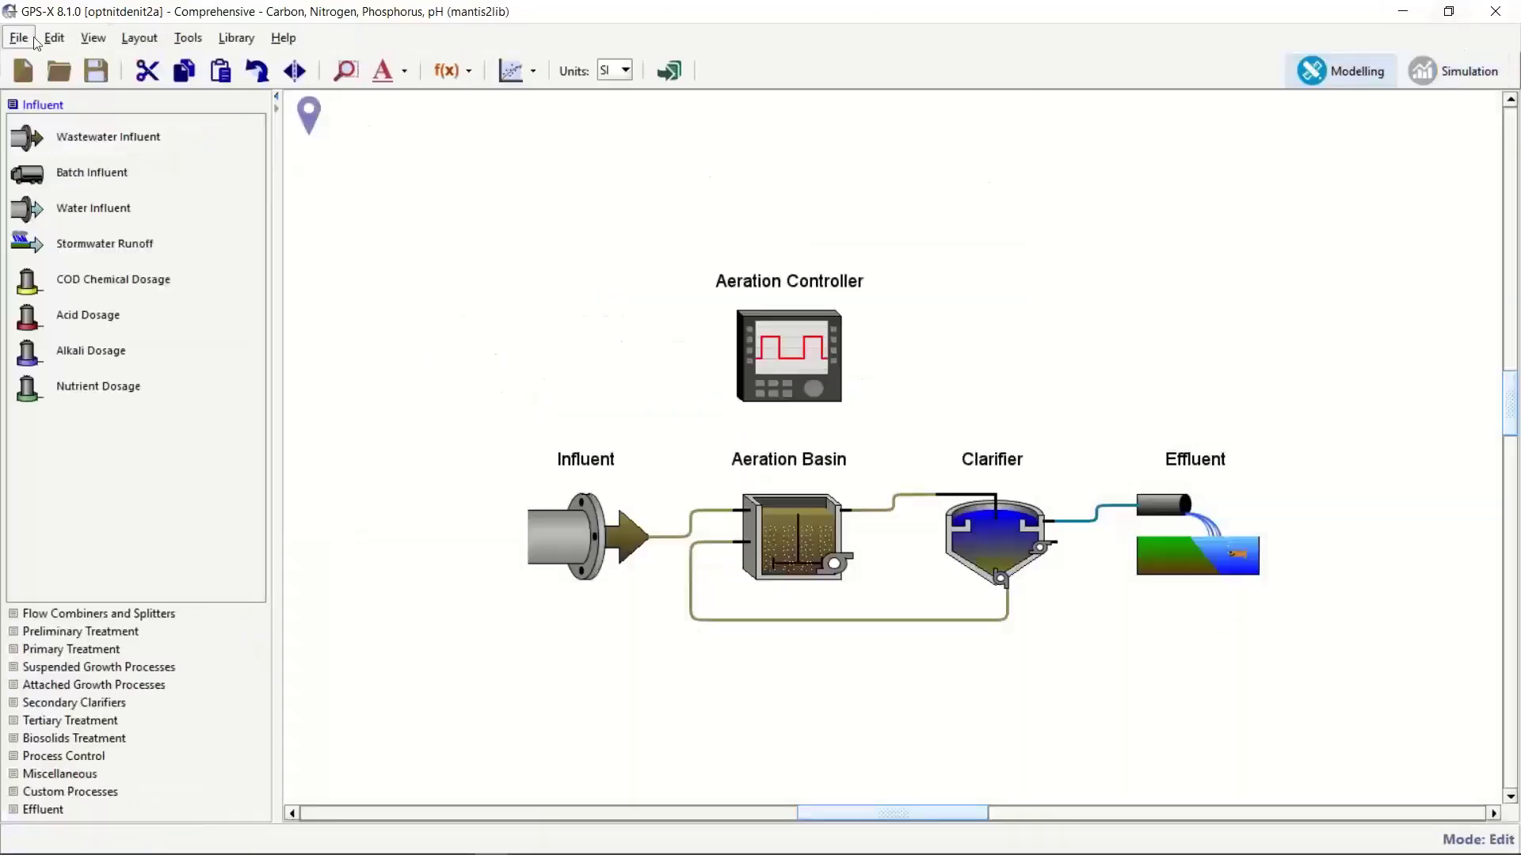
left_click(19, 38)
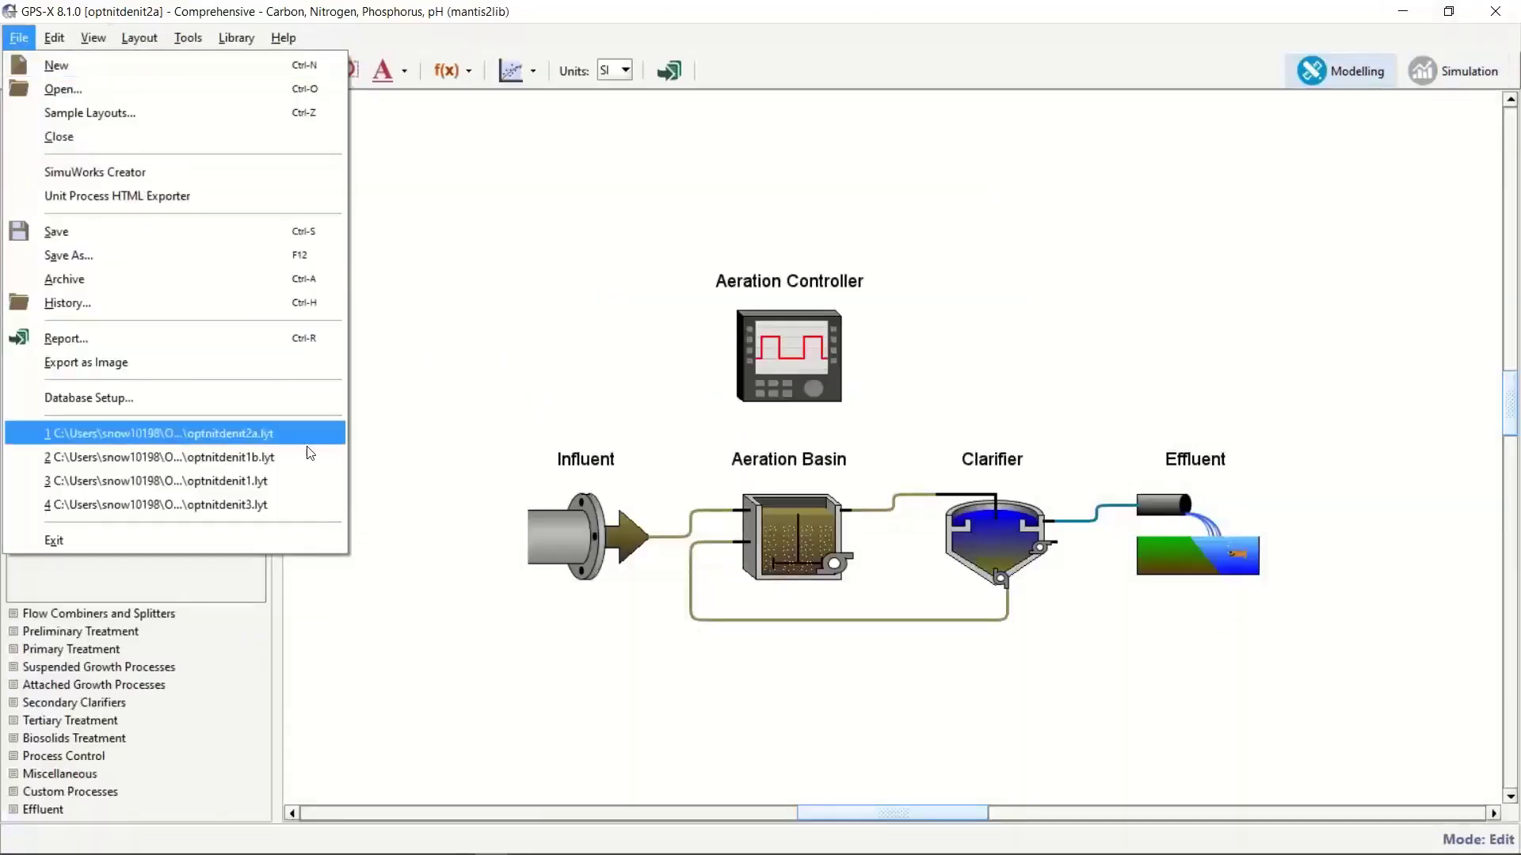
left_click(265, 505)
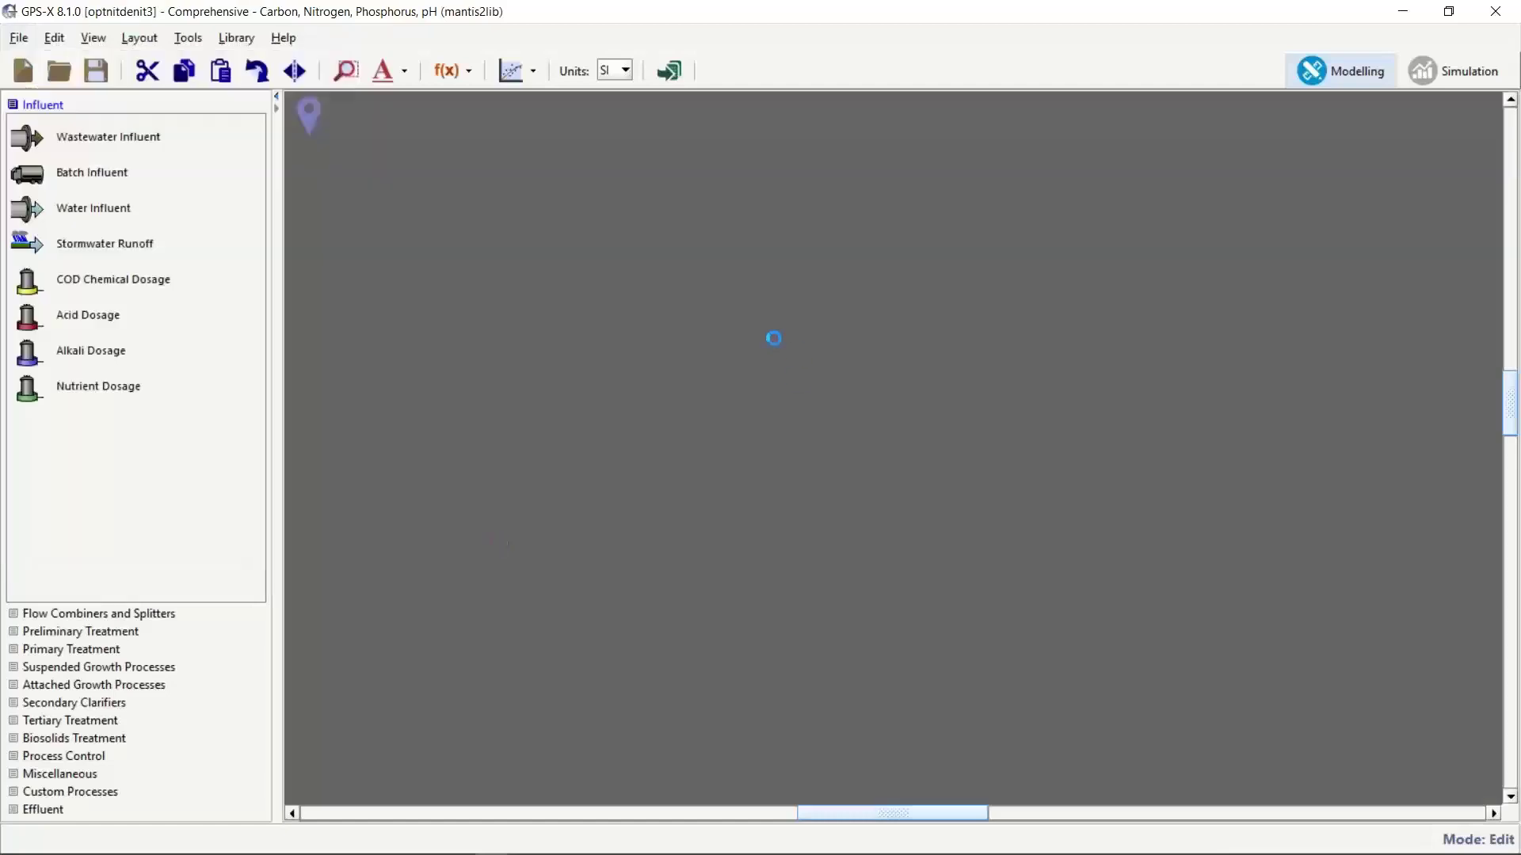
left_click(1323, 80)
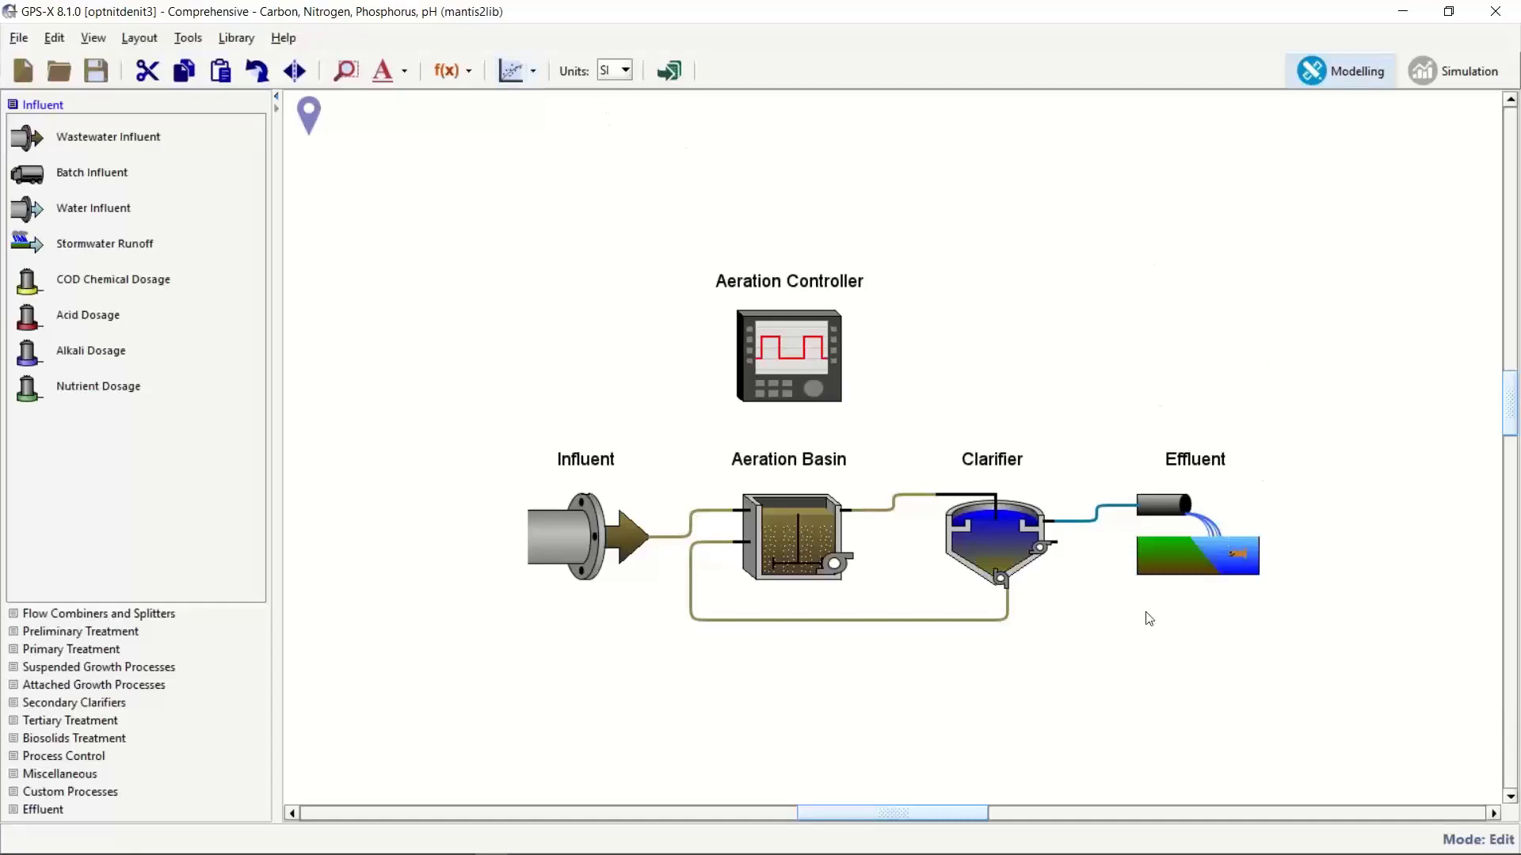
Step: Review the target variables used in the time series optimization's objective function and close the list
left_click(533, 71)
left_click(420, 197)
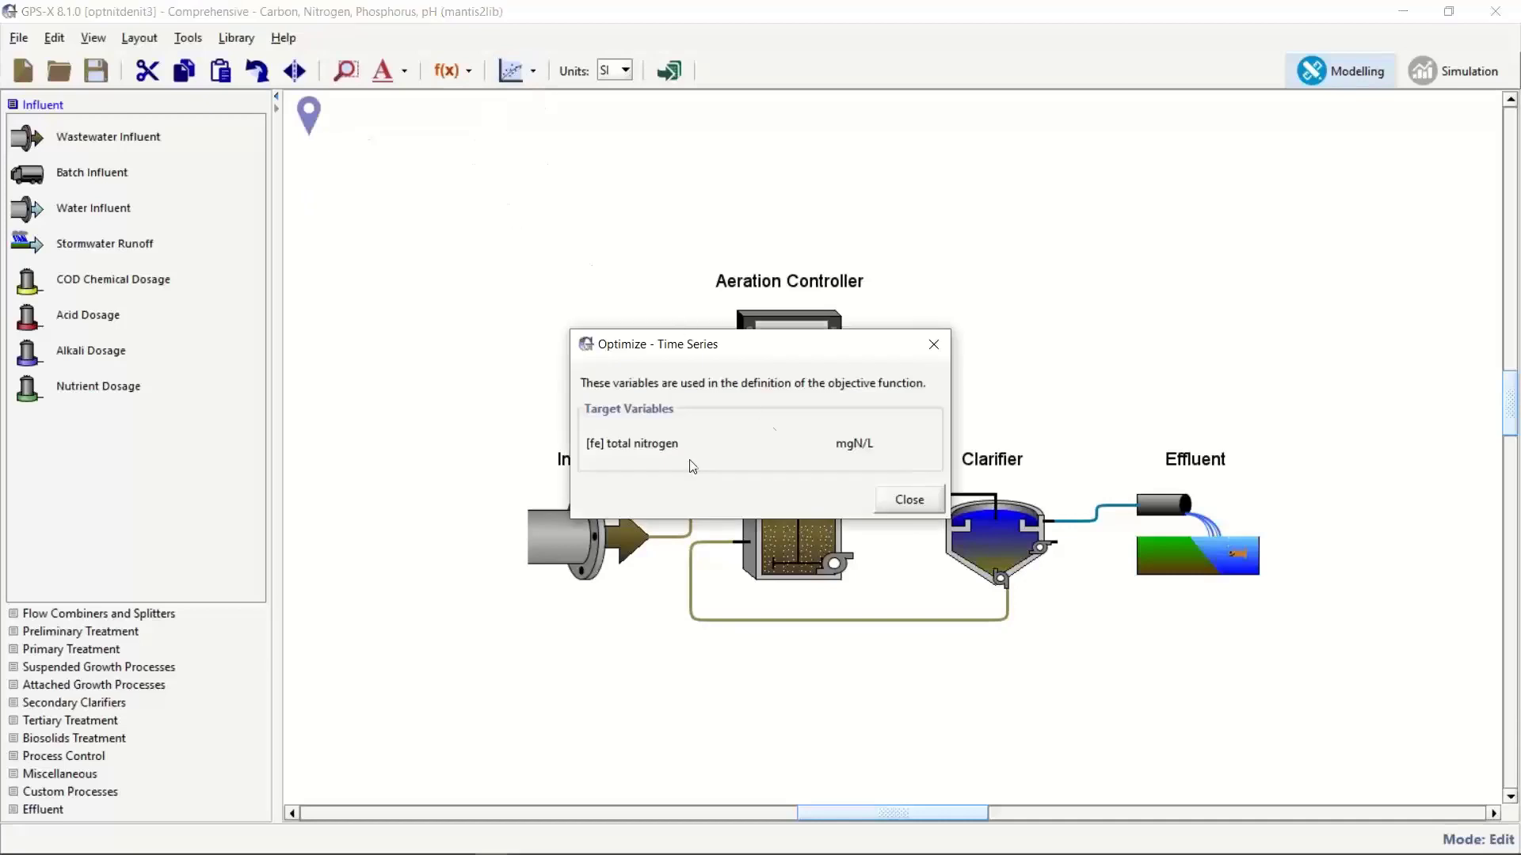
left_click(908, 500)
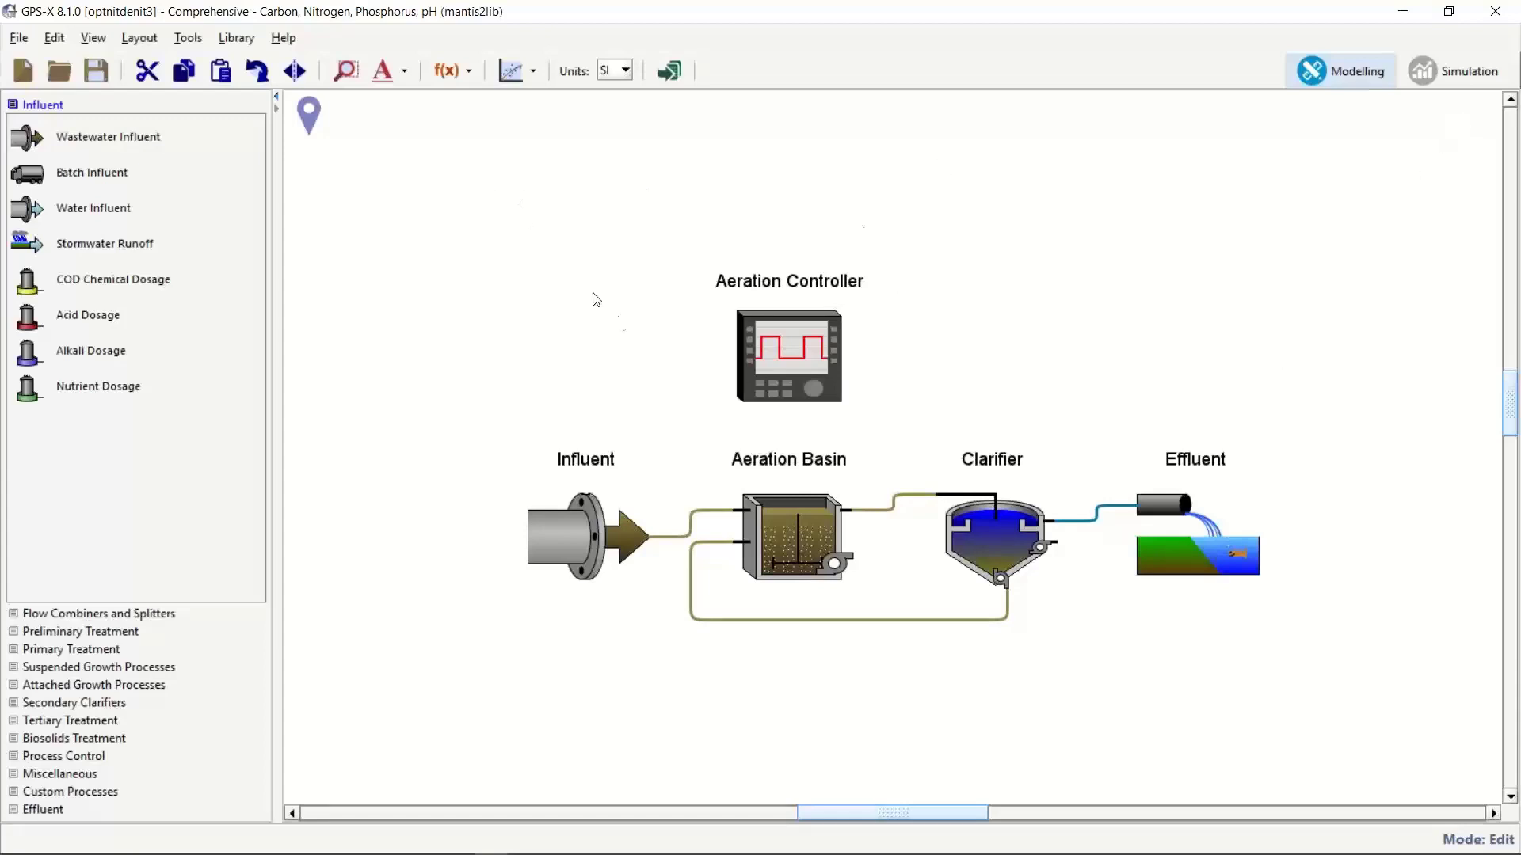
Step: Switch to simulation mode, turn on Optimize Mode, and start the optimization of total nitrogen
left_click(1432, 57)
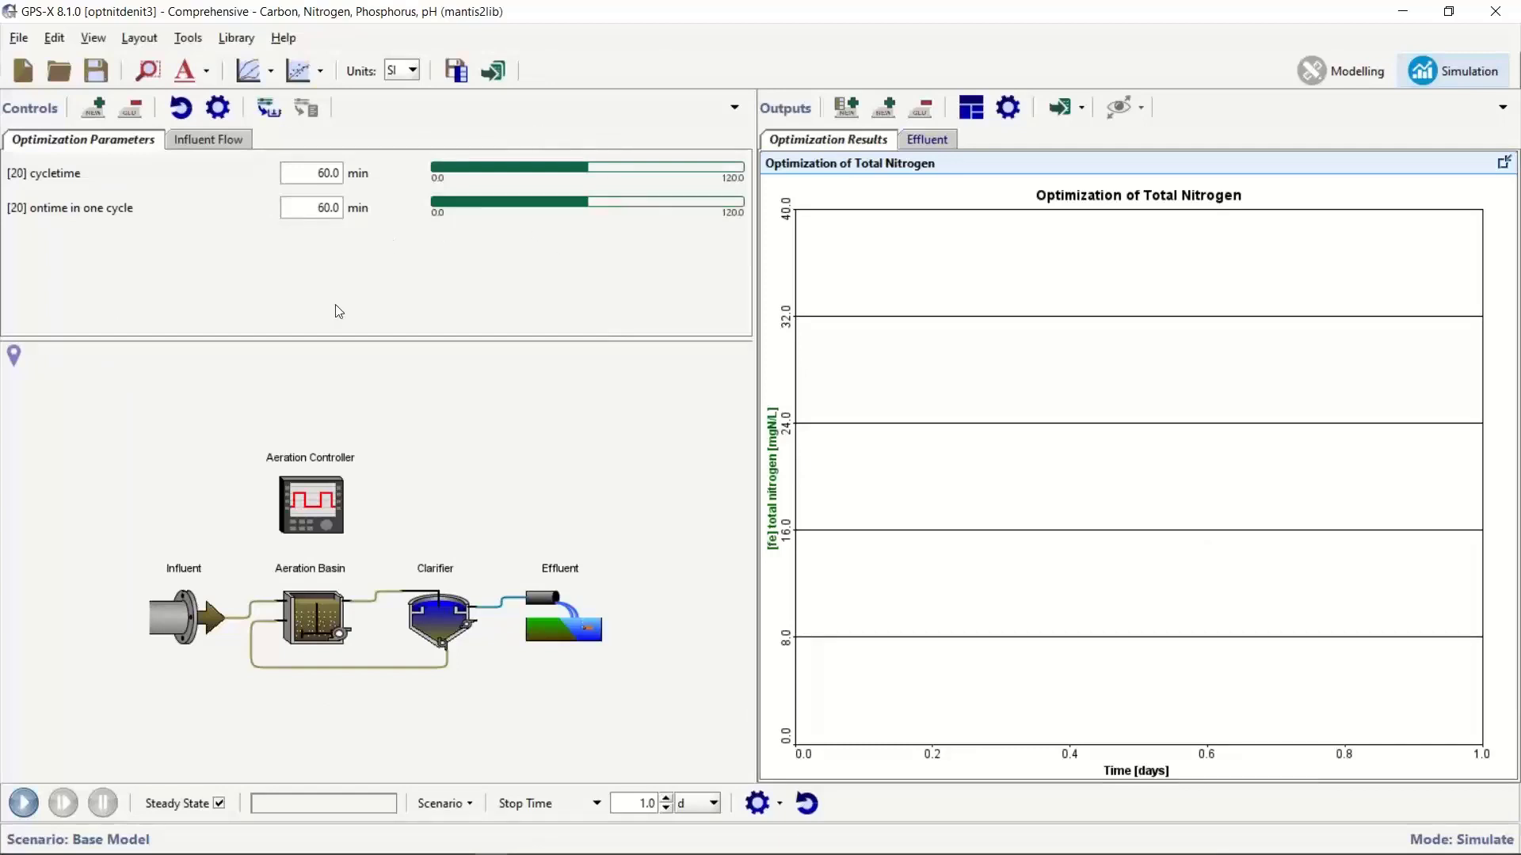
left_click(306, 108)
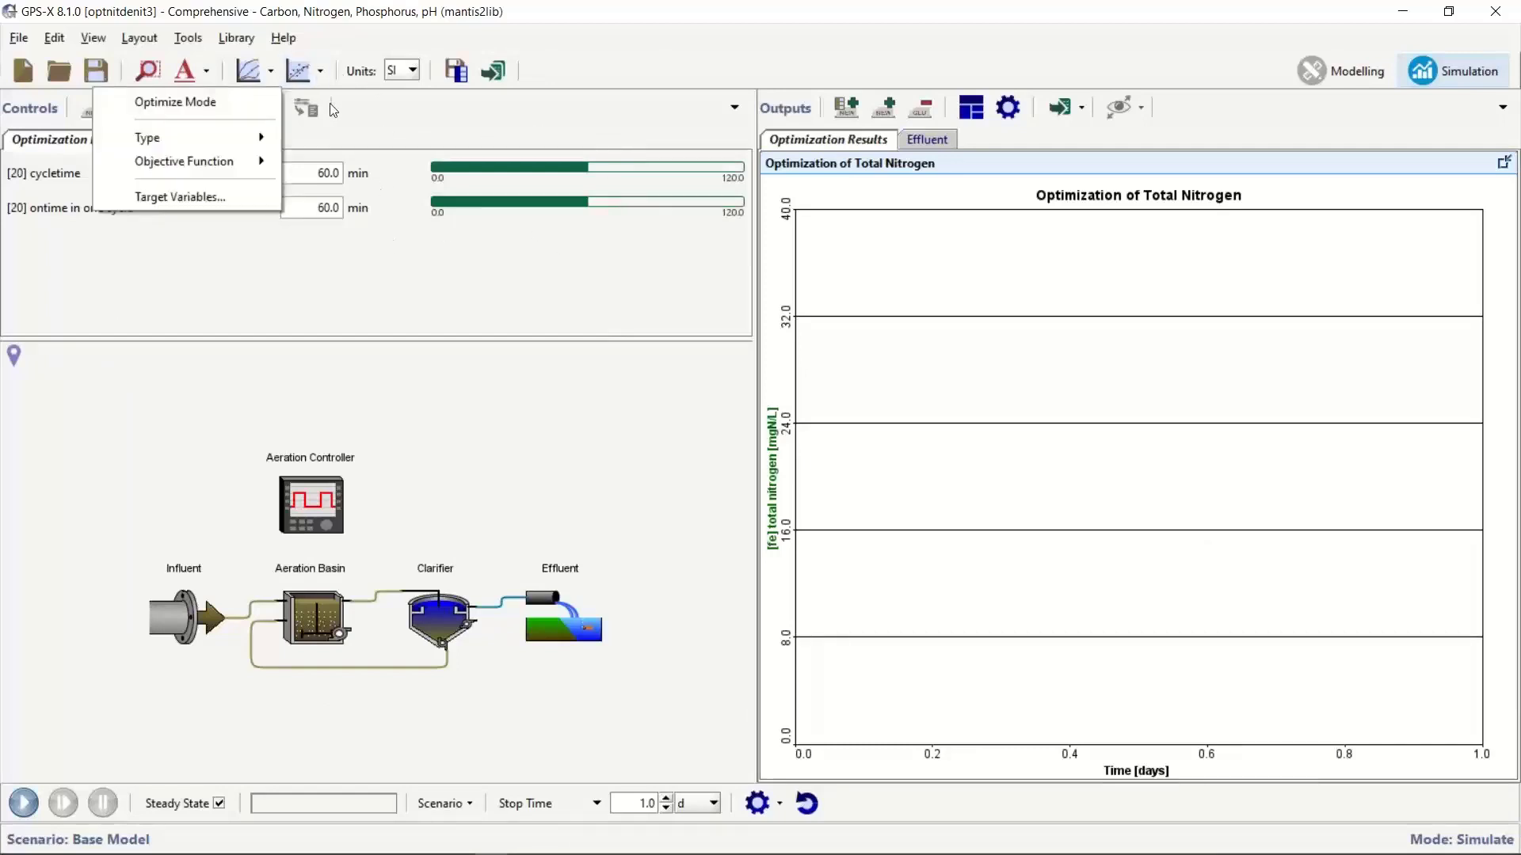
left_click(229, 101)
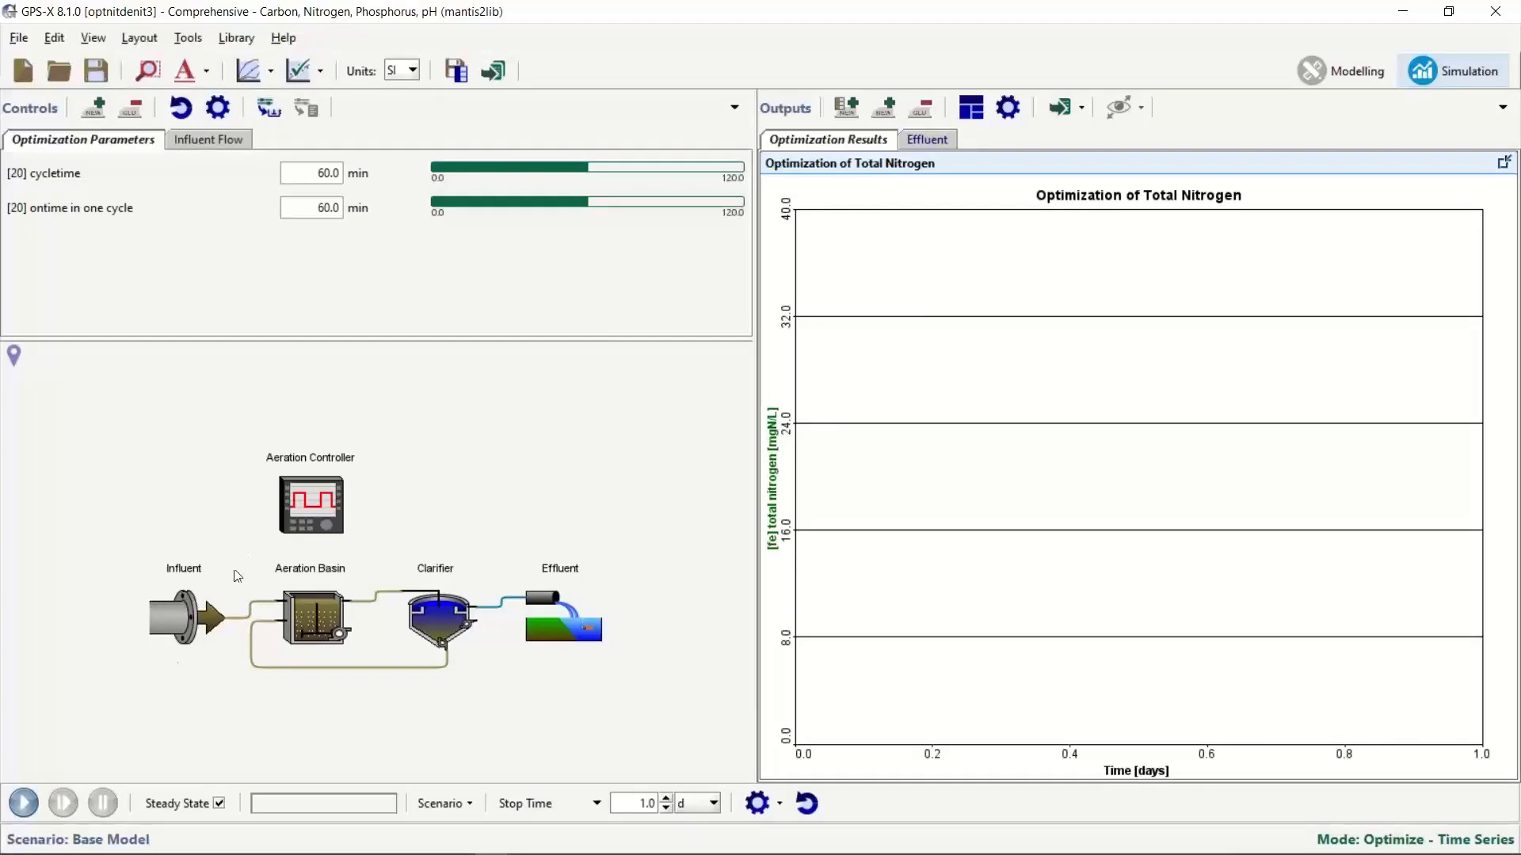
left_click(25, 805)
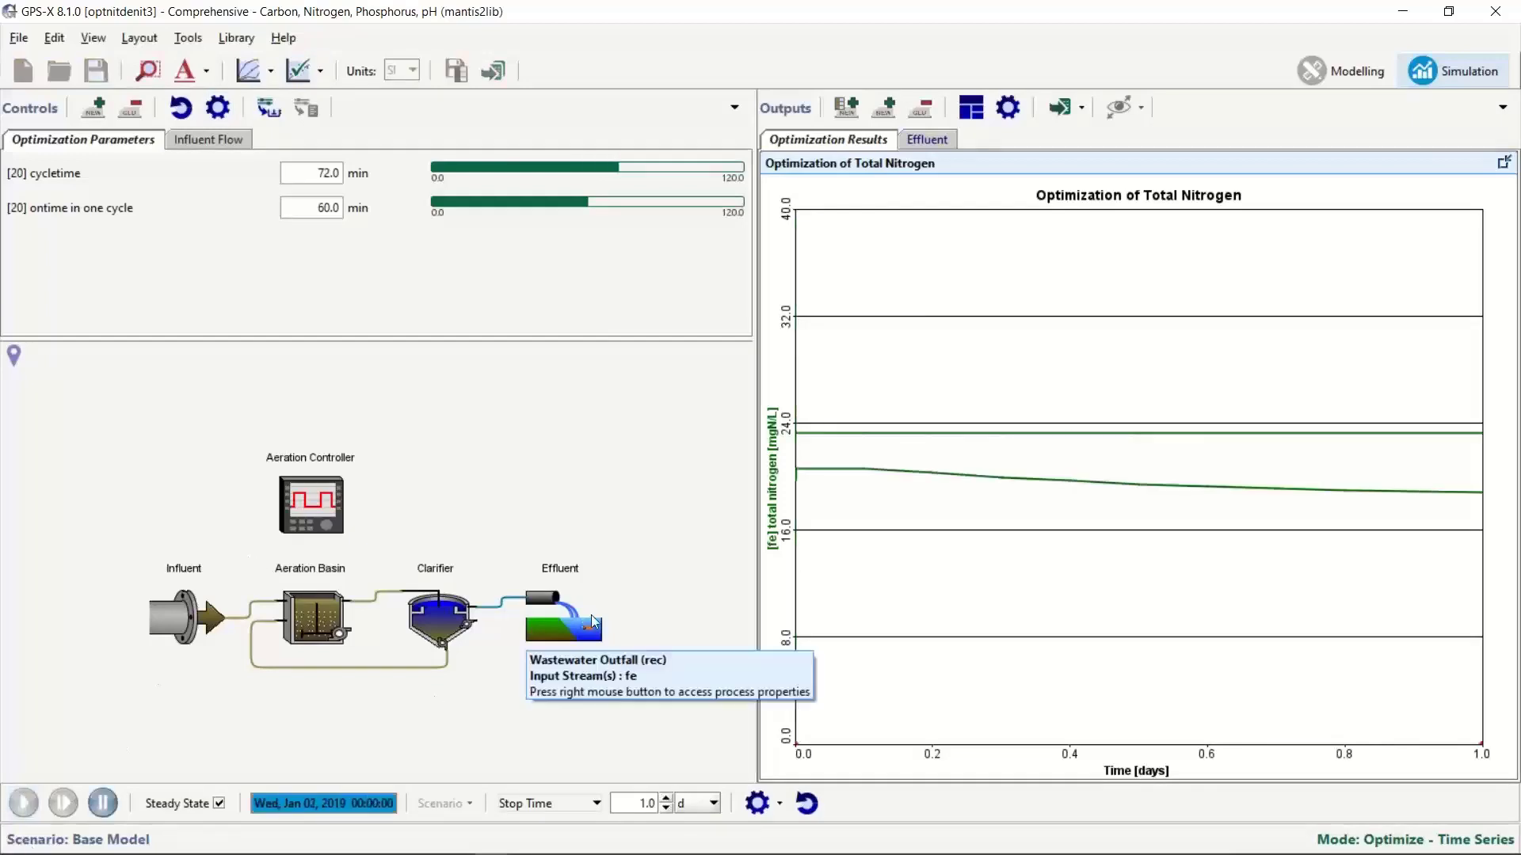